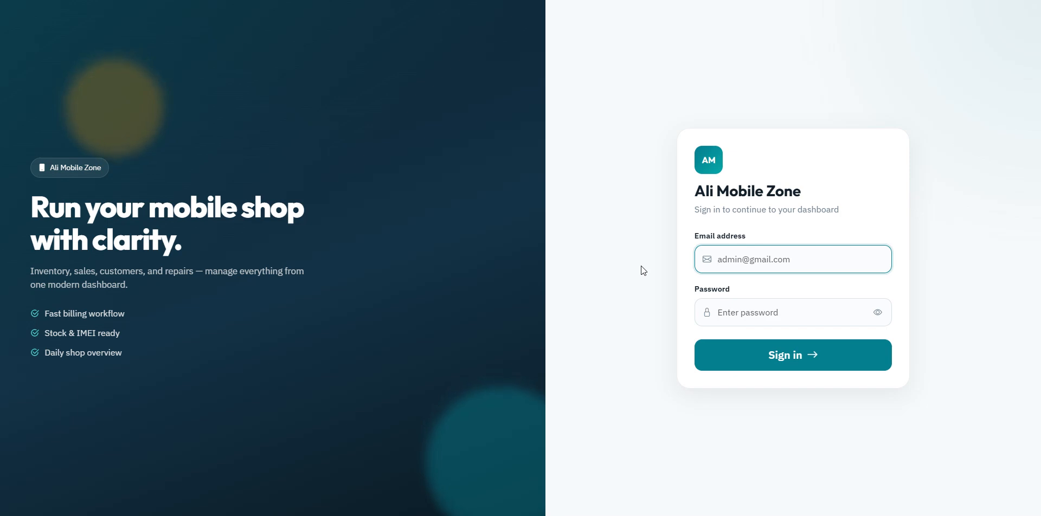
Step: Sign in to Ali Mobile Zone with the administrator's email and password
key(Down)
key(Tab)
text(•)
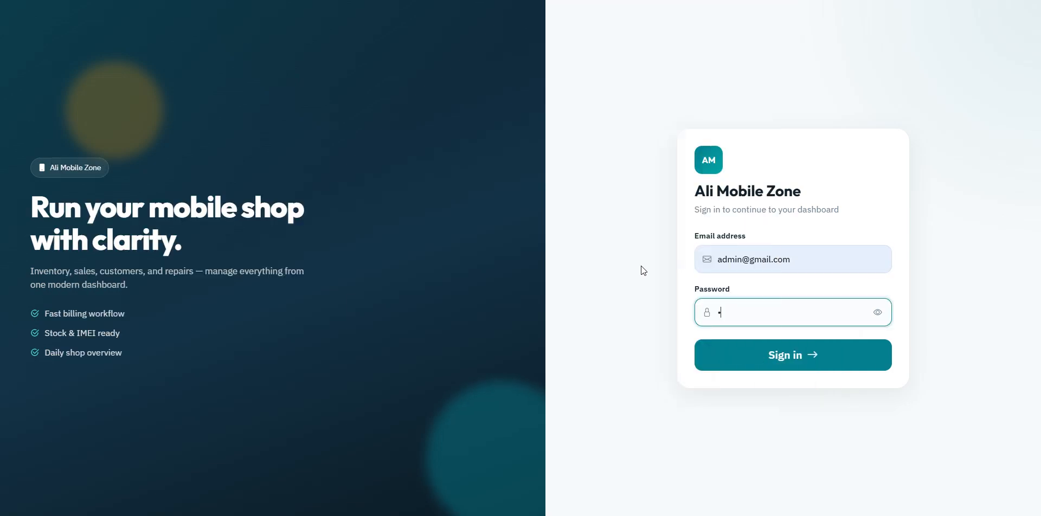
text(•••••••)
key(Return)
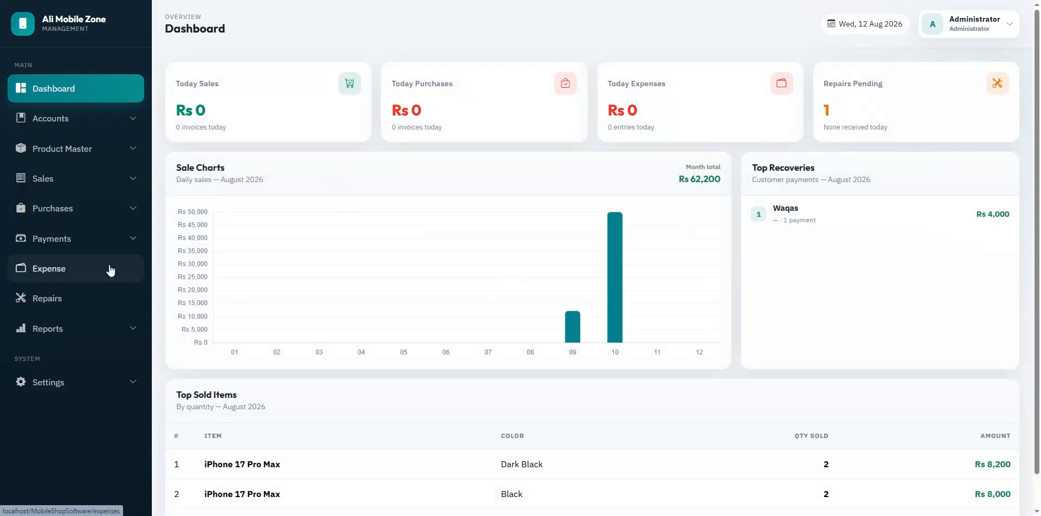
Step: Look over the Business Setup settings, then open Customers under Accounts
click(53, 383)
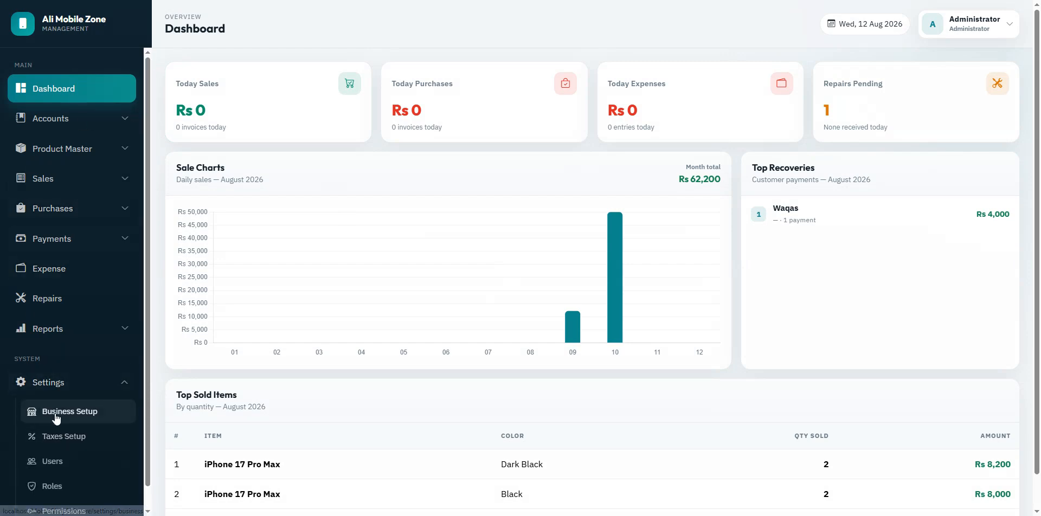
click(55, 415)
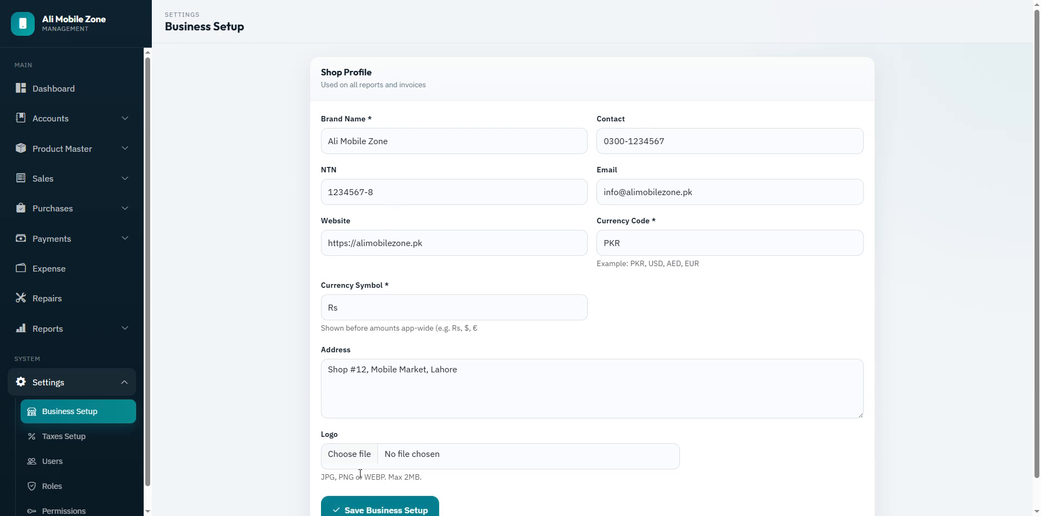
click(53, 103)
click(57, 122)
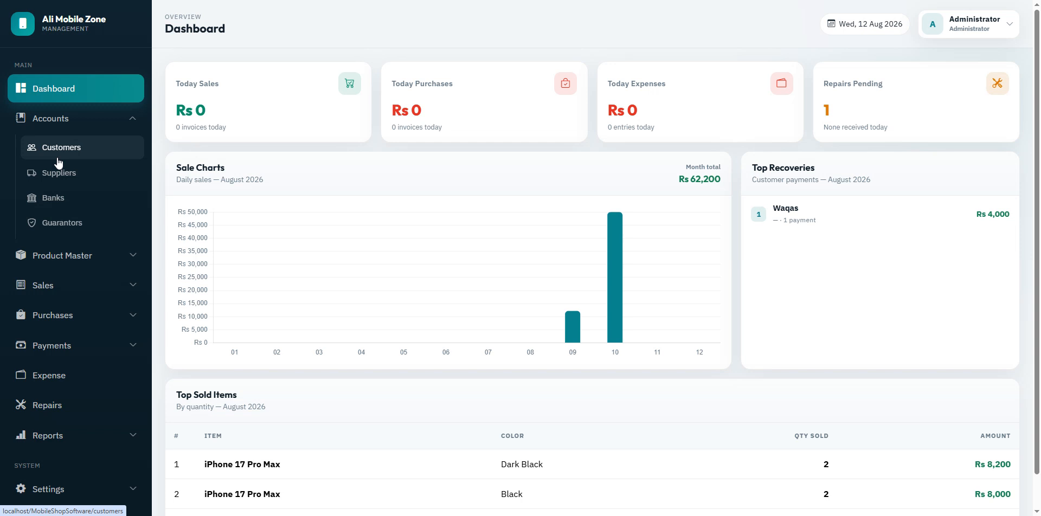
click(57, 158)
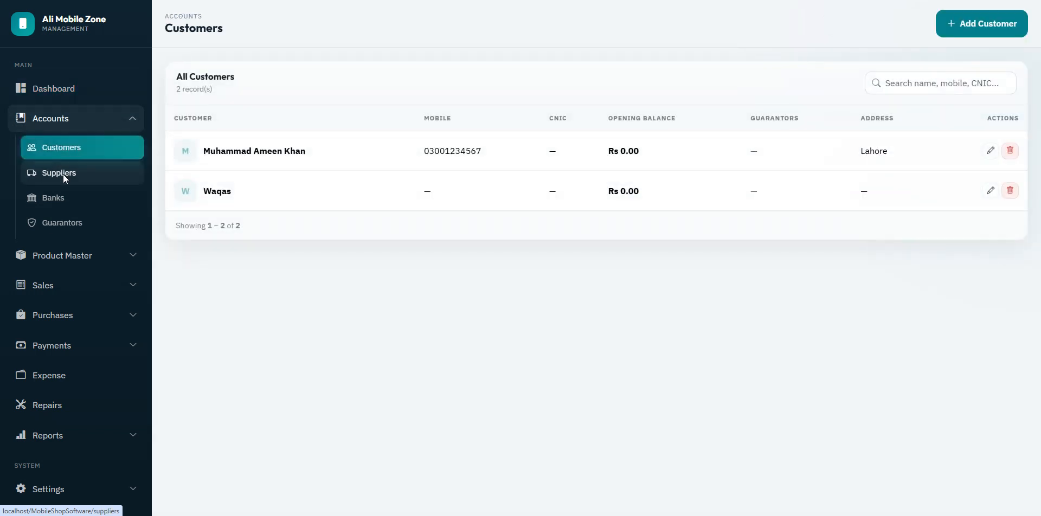
Step: Browse the Suppliers and Banks lists and start adding the first guarantor
click(62, 174)
click(65, 202)
click(65, 225)
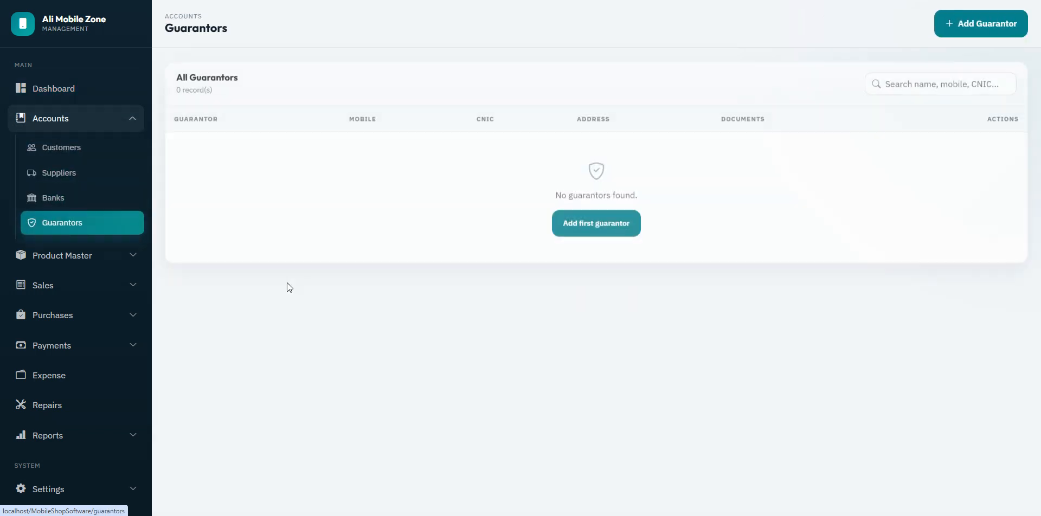
click(602, 224)
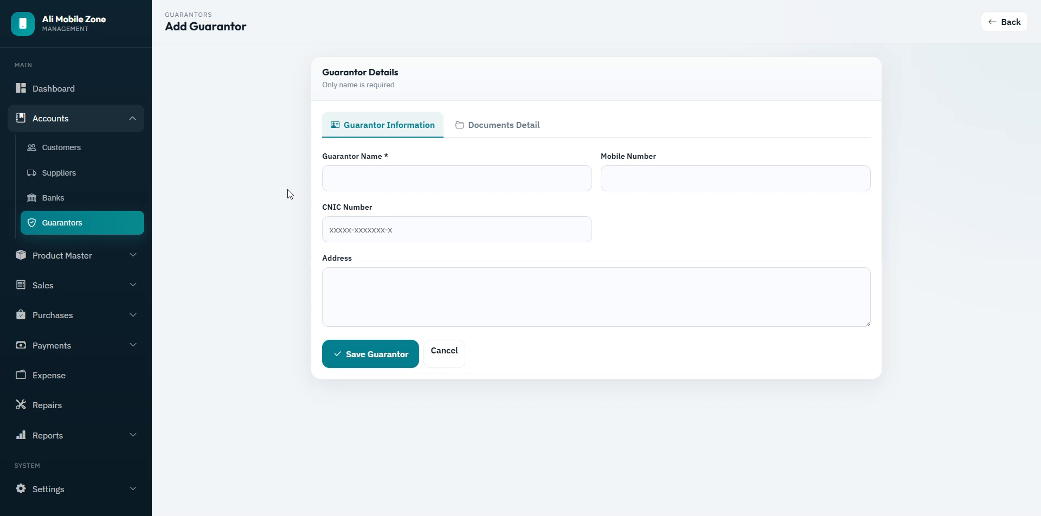
Step: Fill in the guarantor's saved name, mobile number and address Lahore, save, and return to Customers
click(372, 180)
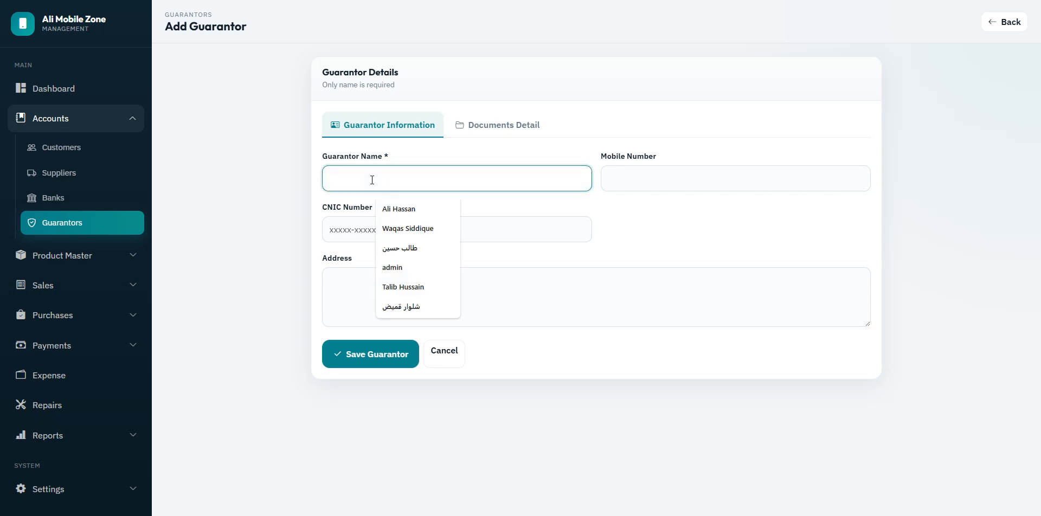
click(412, 287)
click(629, 180)
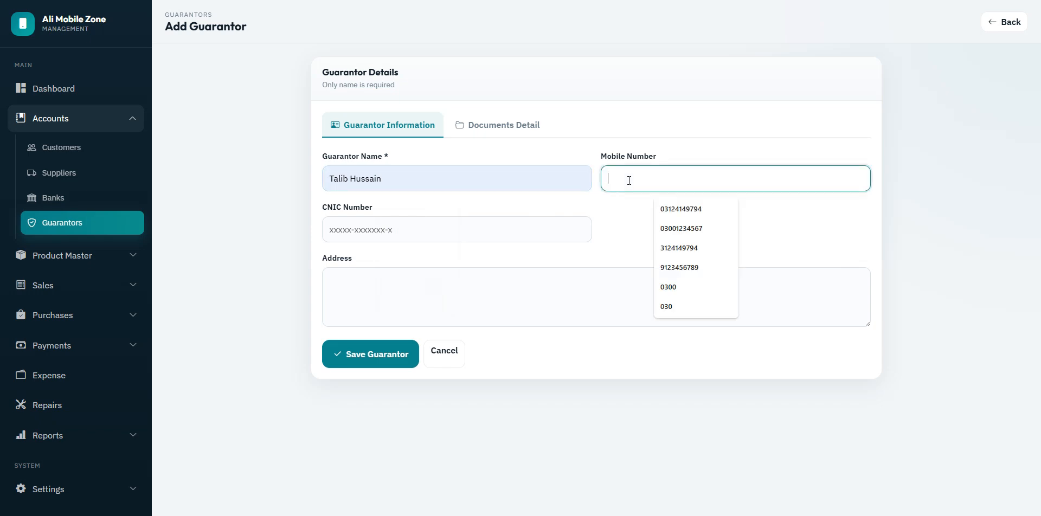
click(686, 209)
click(489, 295)
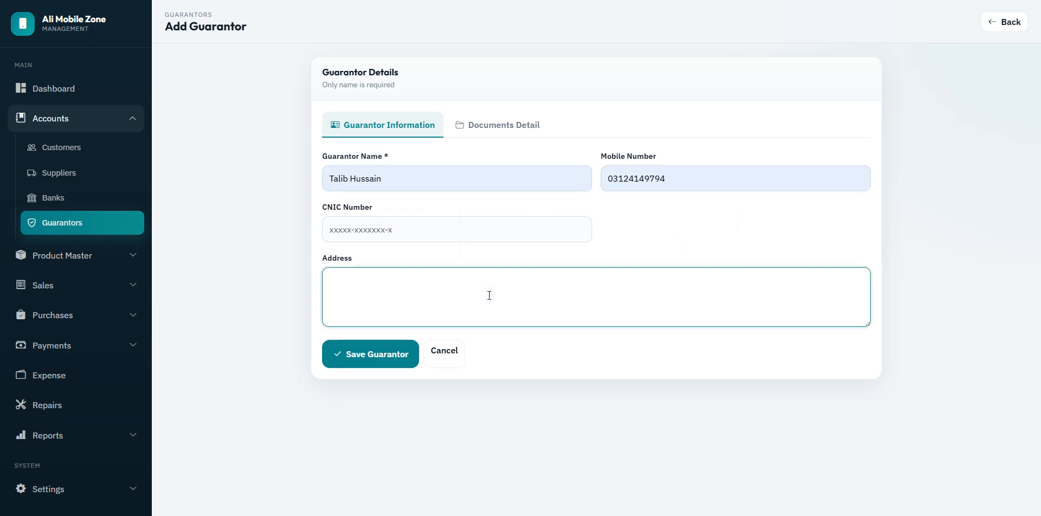
text(Lahore)
click(498, 132)
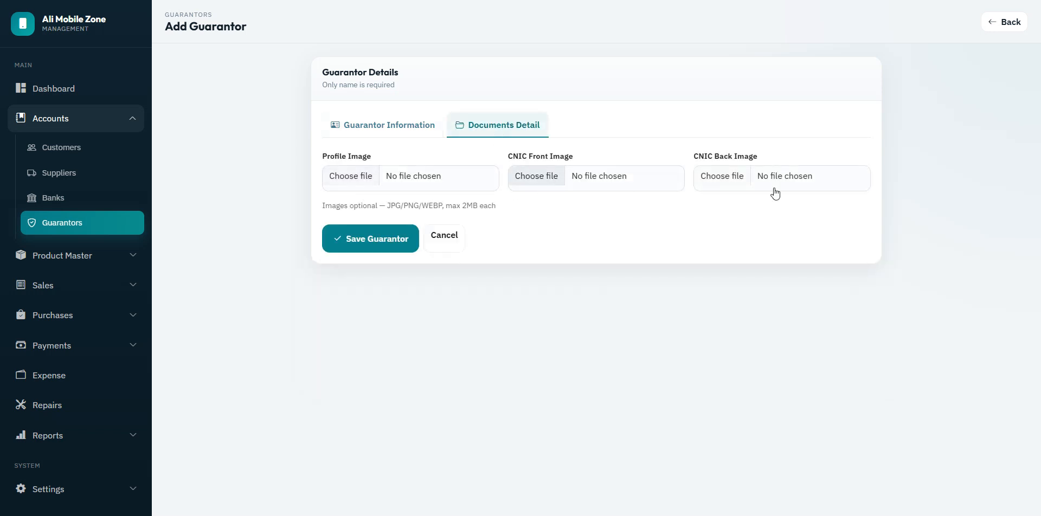
click(388, 129)
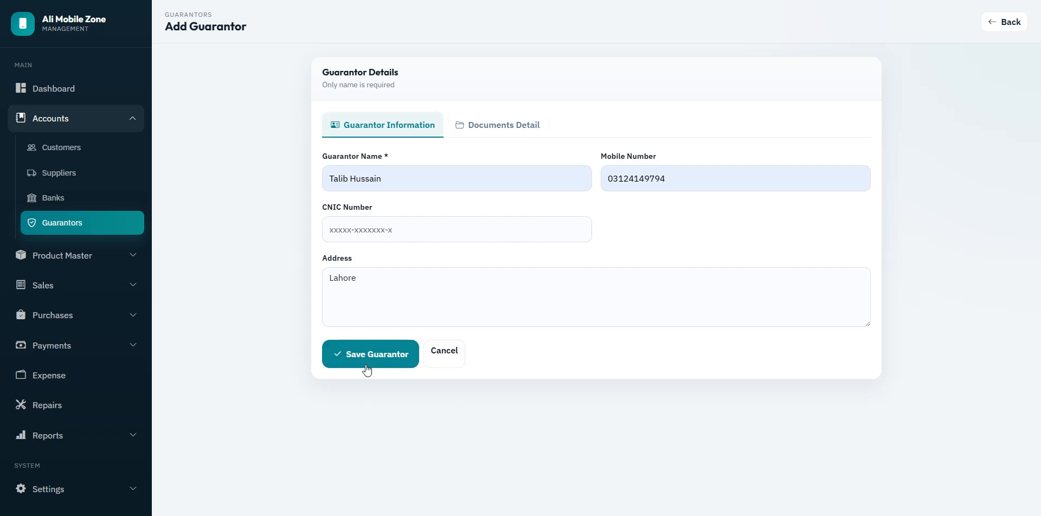
click(366, 362)
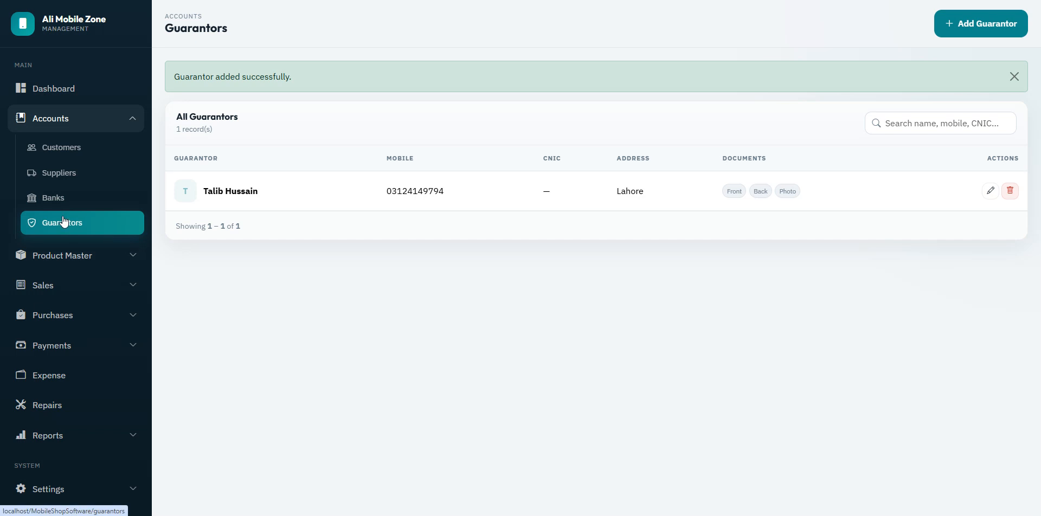
click(60, 147)
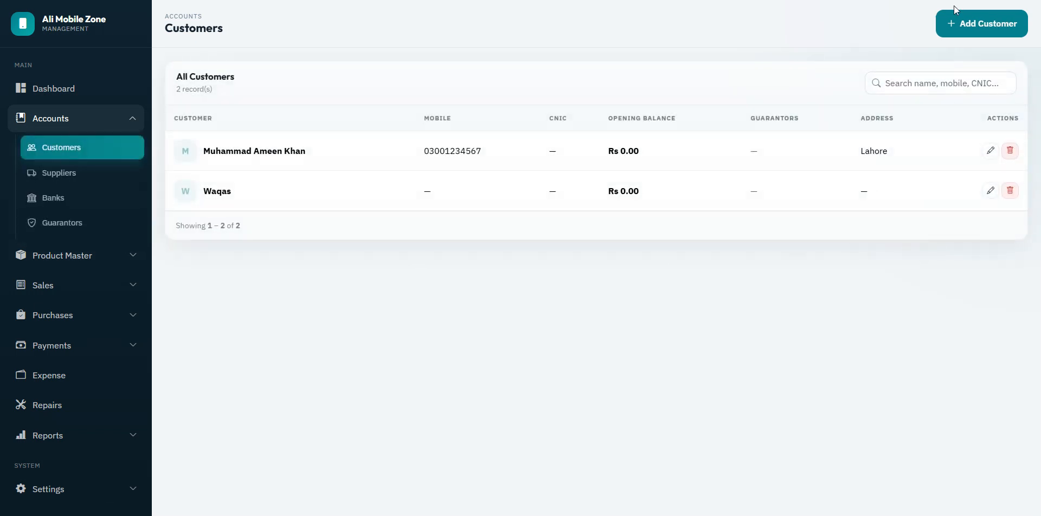
Step: Start a new customer with a saved name and mobile number, linking the new guarantor
click(985, 27)
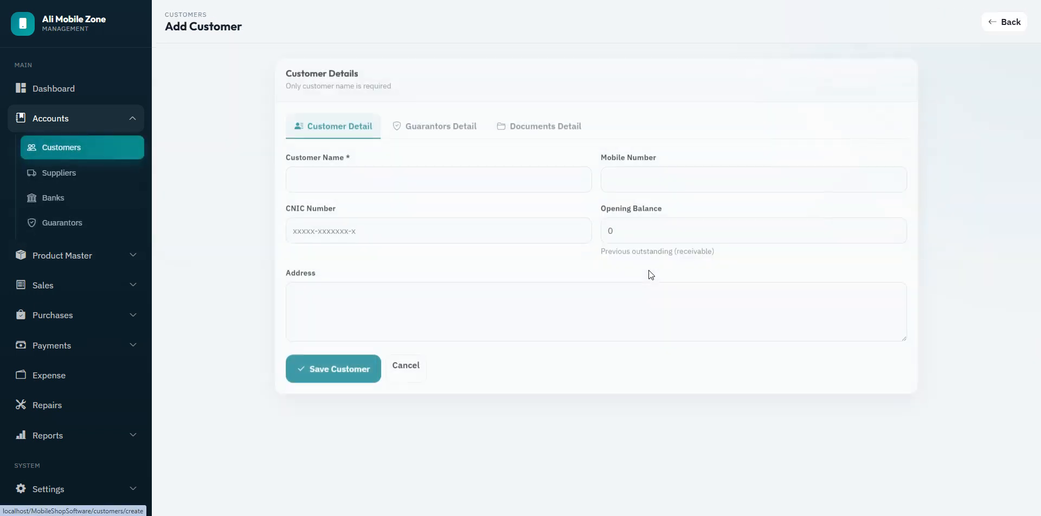
click(415, 185)
click(375, 229)
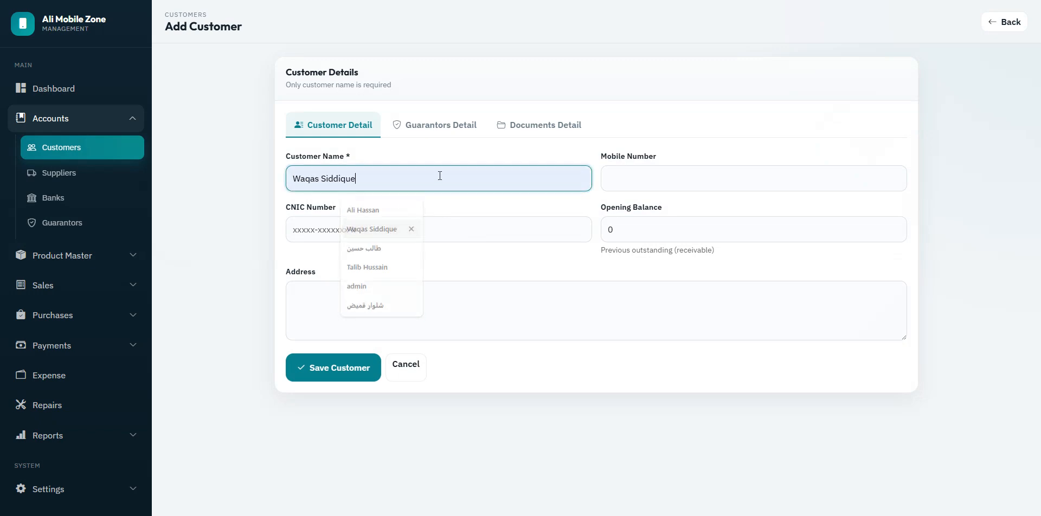
click(667, 176)
click(680, 211)
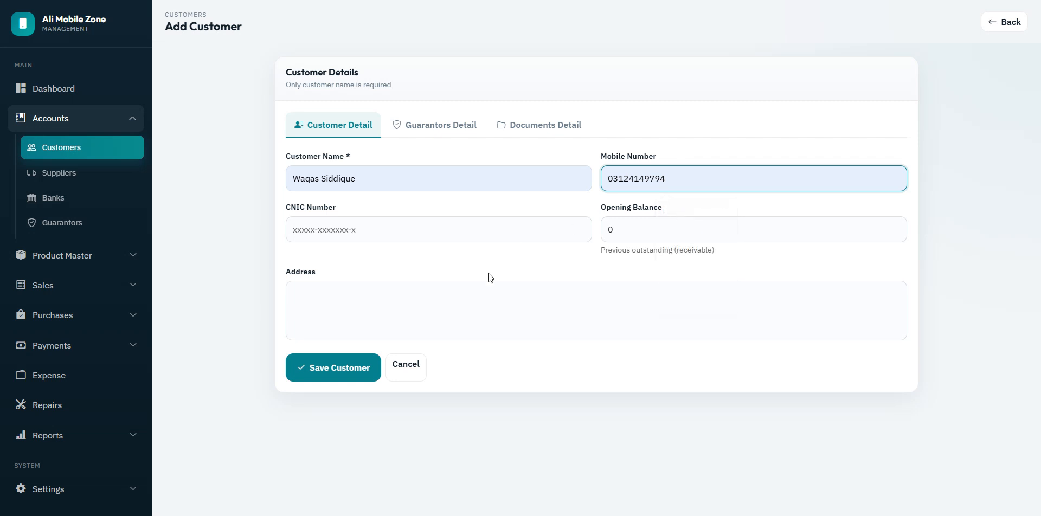
click(431, 131)
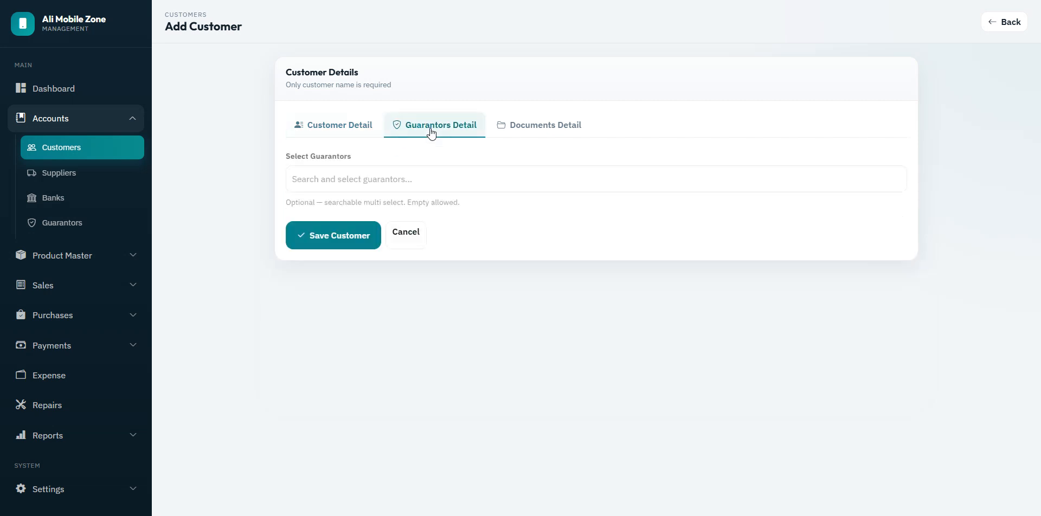
click(383, 179)
click(346, 206)
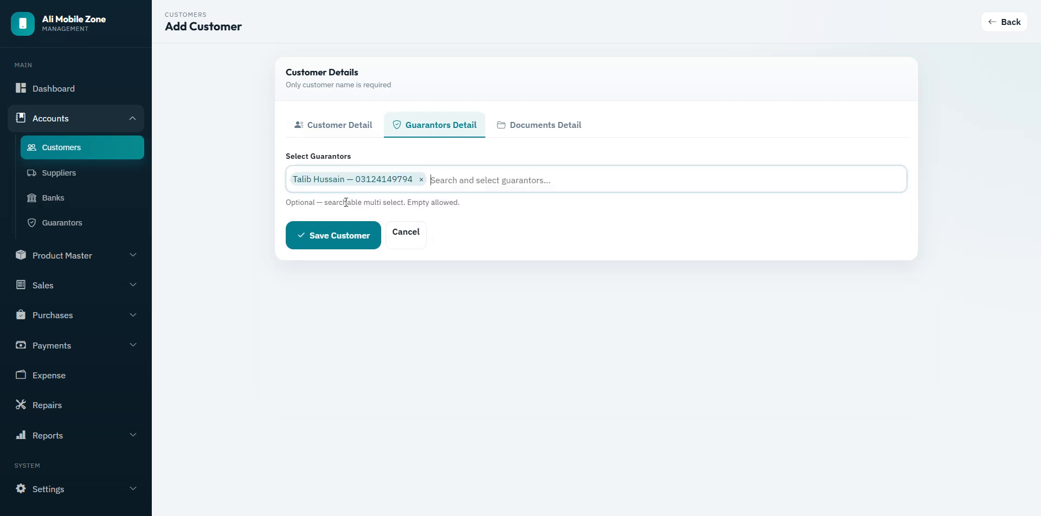
Step: Enter the customer's address as Lahore and save the customer
click(537, 135)
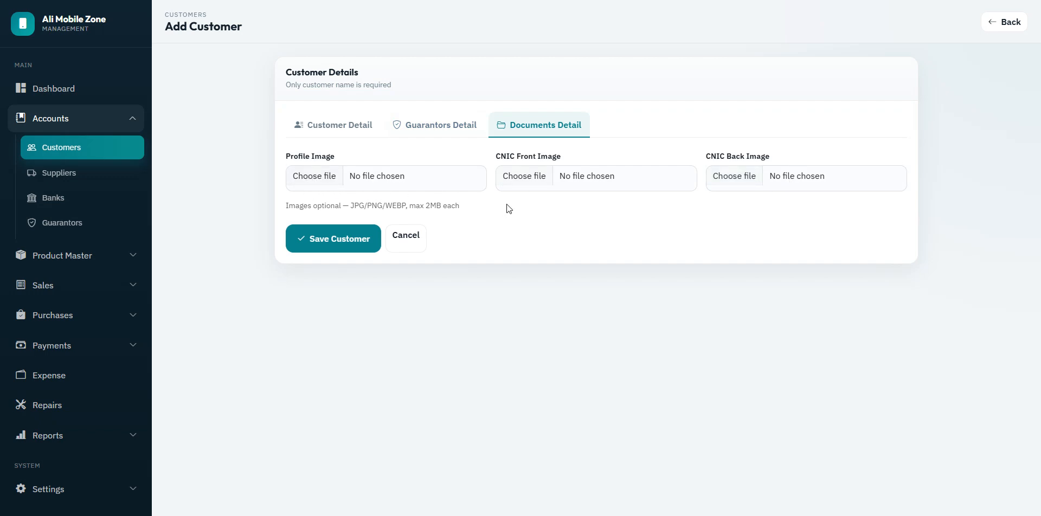
click(342, 124)
click(427, 318)
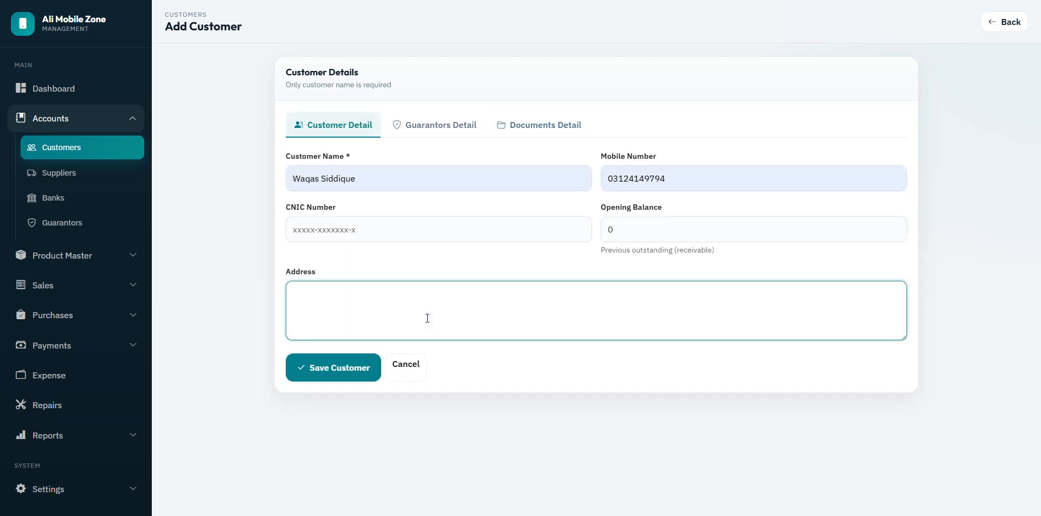
text(Lahore)
click(344, 378)
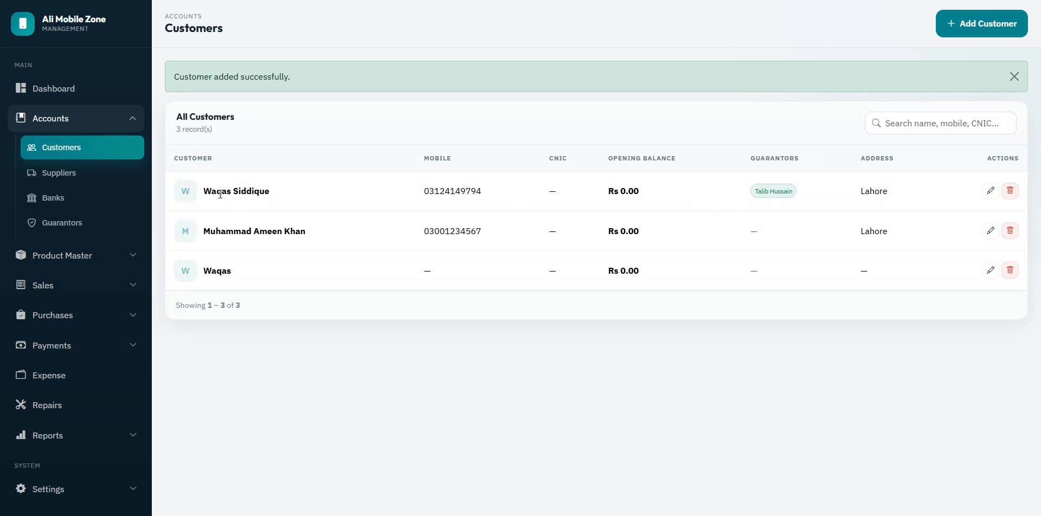
Step: Check the new customer's row in the list, then go to Suppliers
drag(219, 193, 261, 193)
drag(753, 193, 804, 180)
click(780, 203)
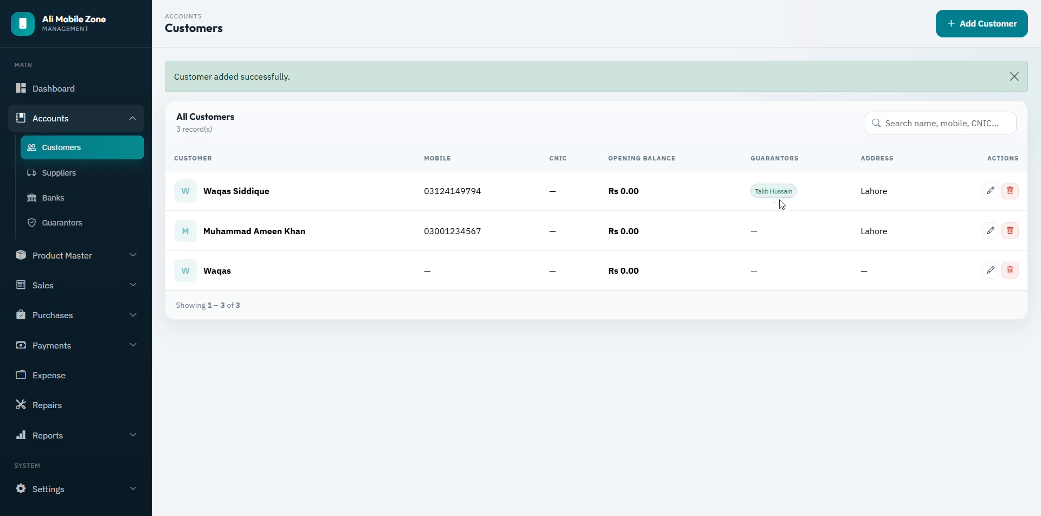
click(48, 172)
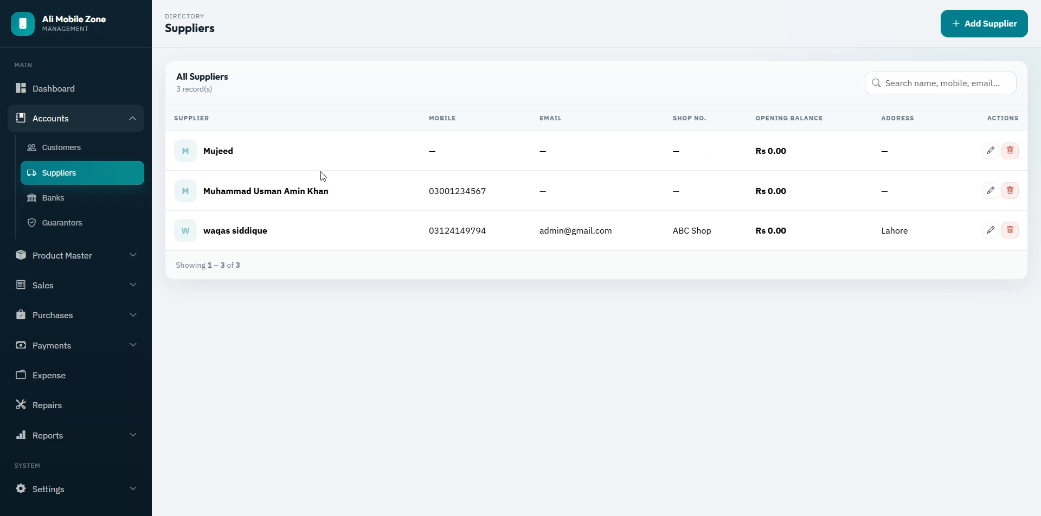
Step: Delete the last two words of the second supplier's name, update it, then start a new bank
click(988, 194)
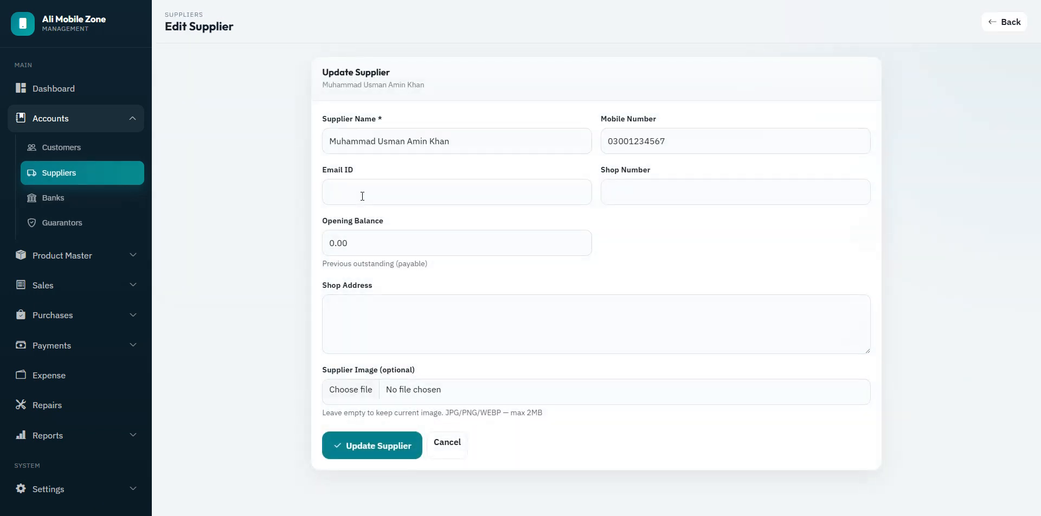
drag(466, 142, 406, 146)
key(BackSpace)
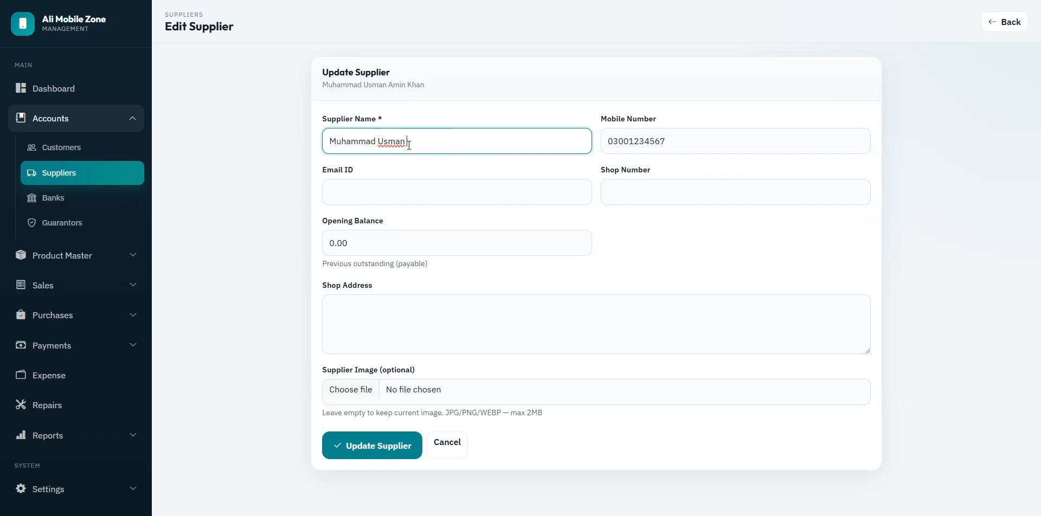
click(380, 445)
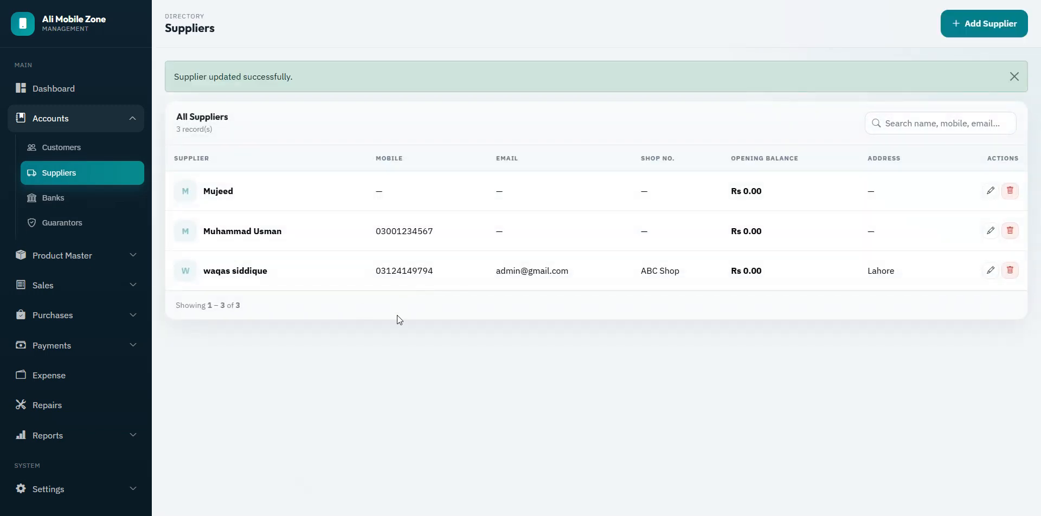
click(54, 206)
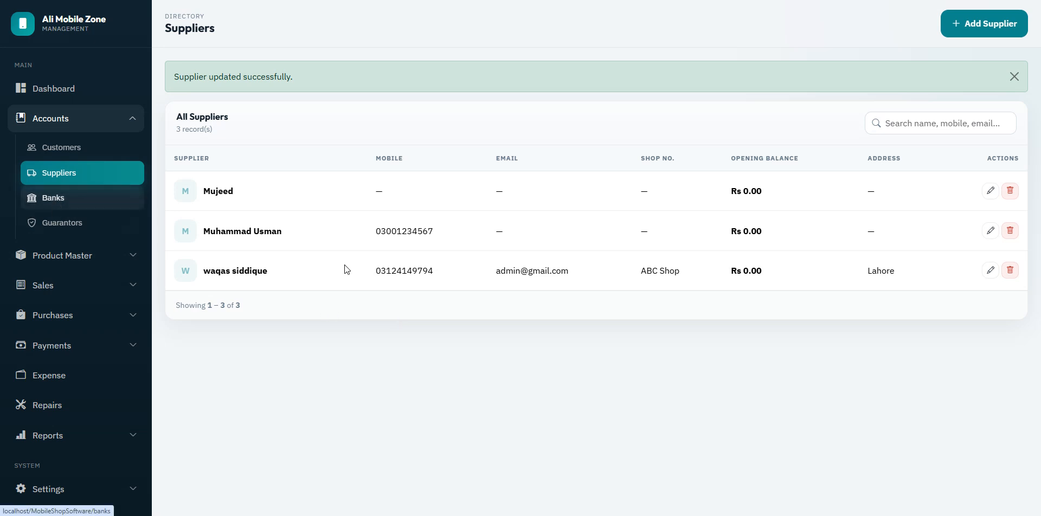
click(962, 30)
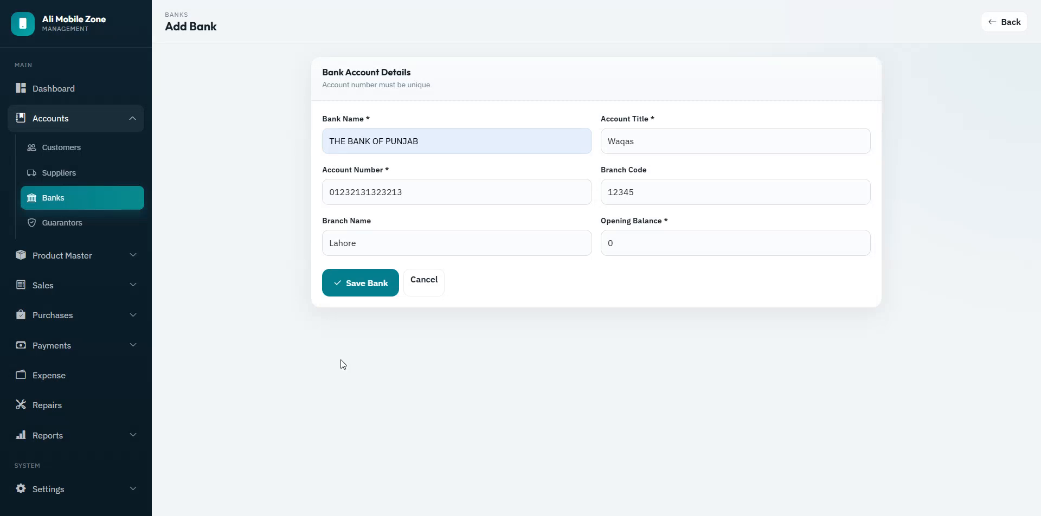
Step: Save THE BANK OF PUNJAB account, then return to the Dashboard and expand Product Master
click(360, 290)
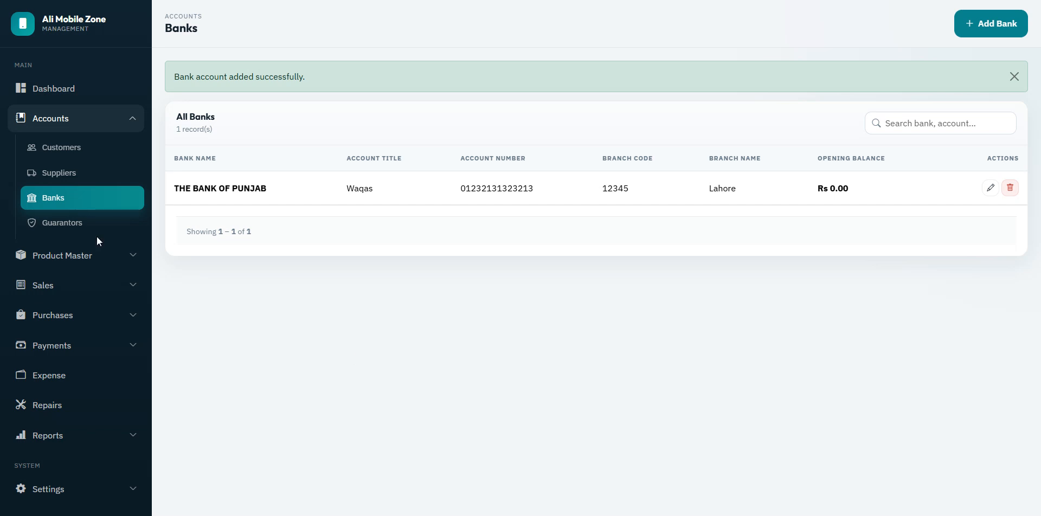
click(65, 224)
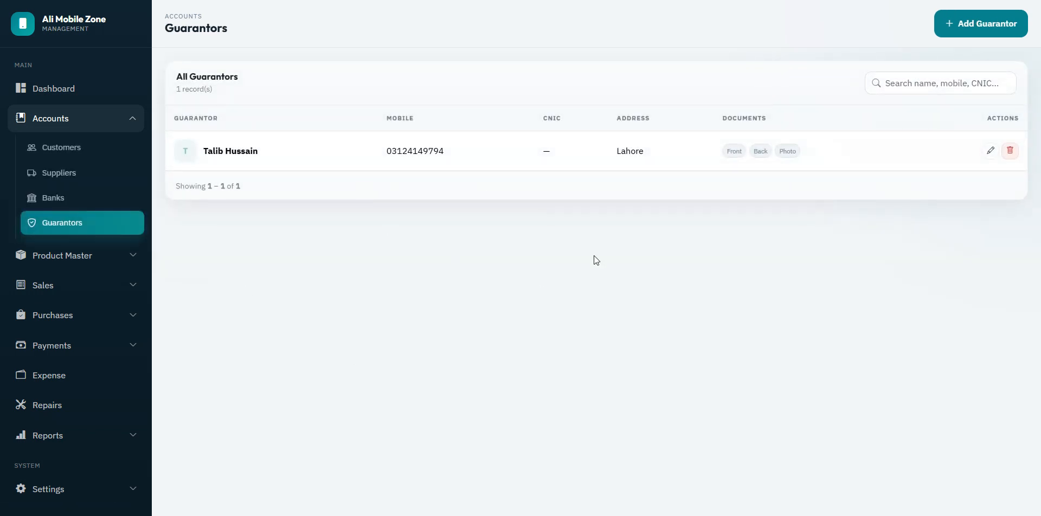
click(55, 119)
click(56, 90)
click(76, 149)
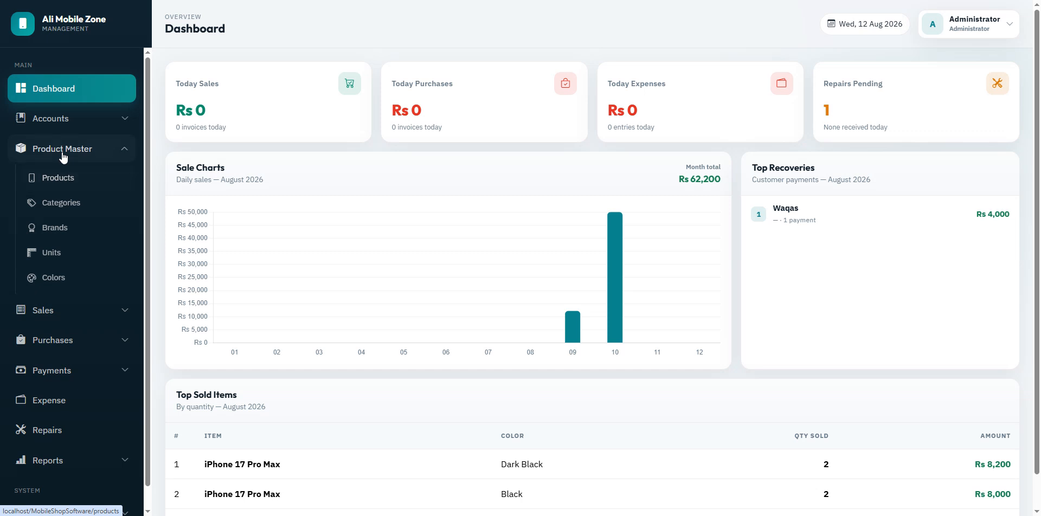
Step: Browse the Products, Categories, Brands, Units and Colors lists, noting the OPPO brand
click(76, 179)
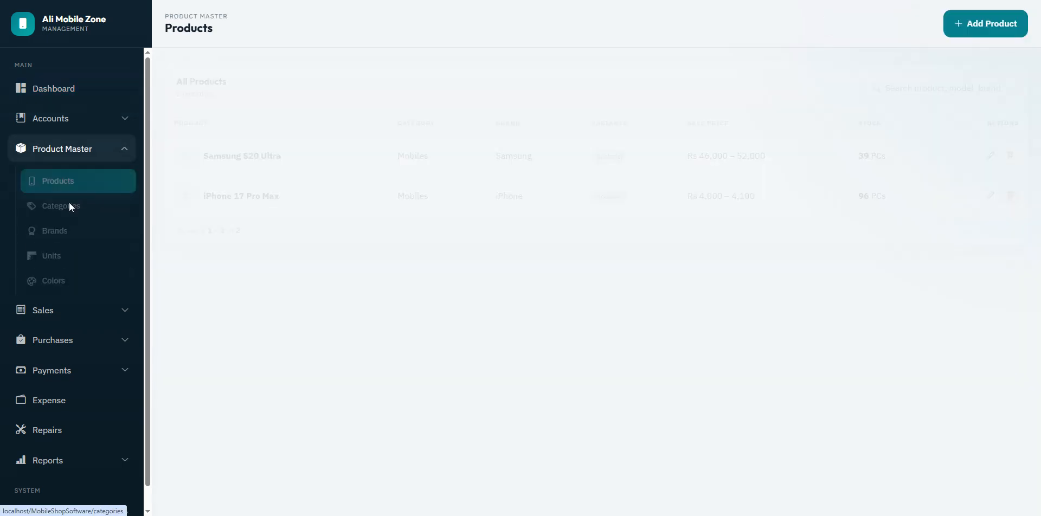
click(69, 205)
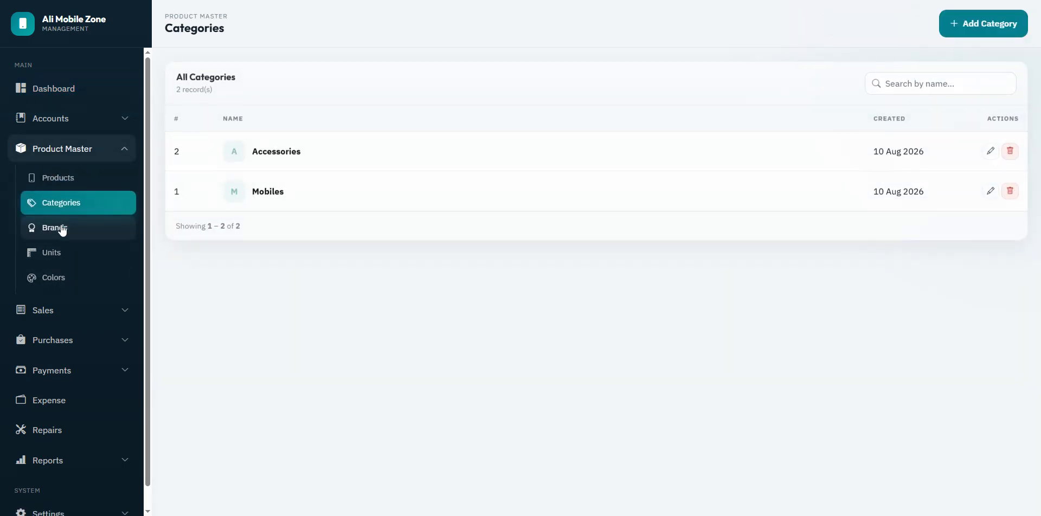
click(62, 229)
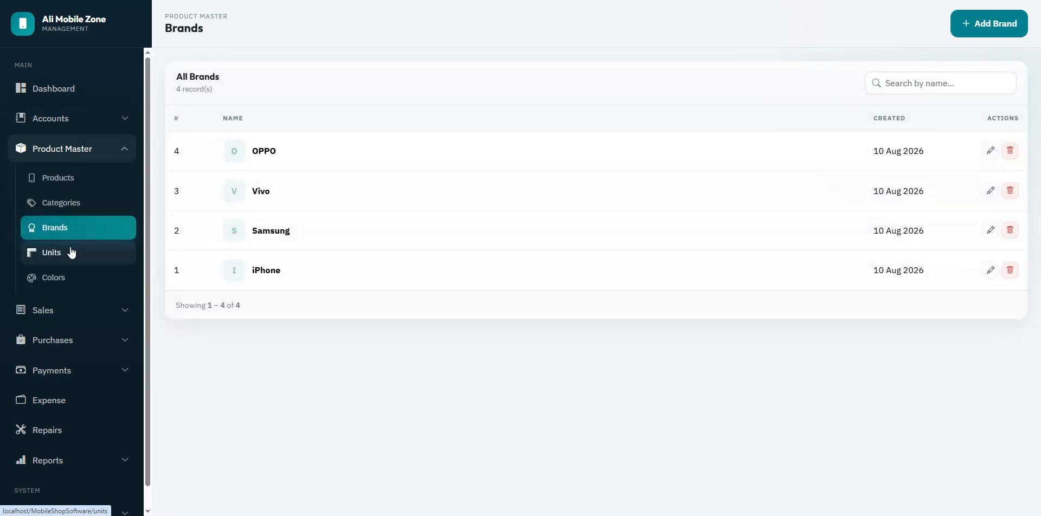
click(70, 250)
click(69, 277)
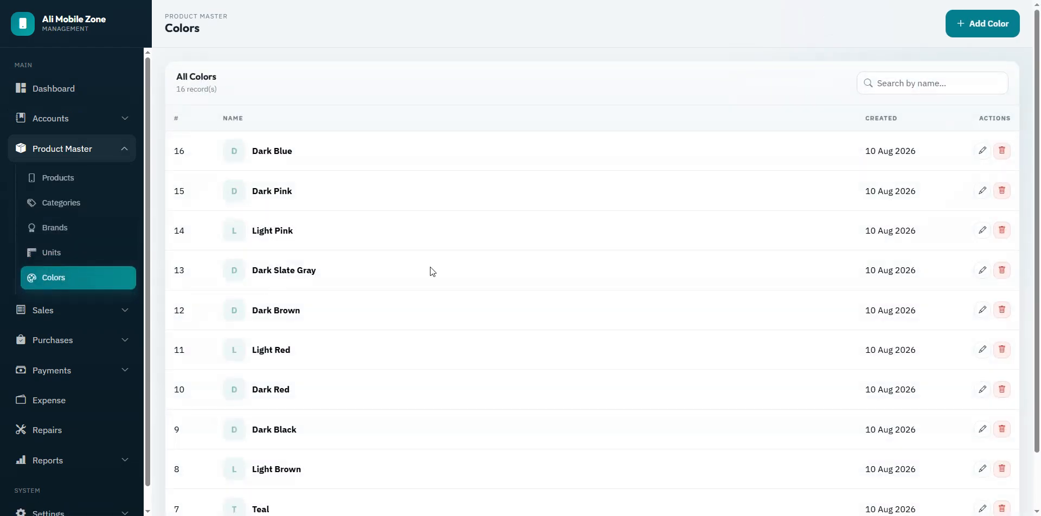
drag(1036, 176, 1039, 214)
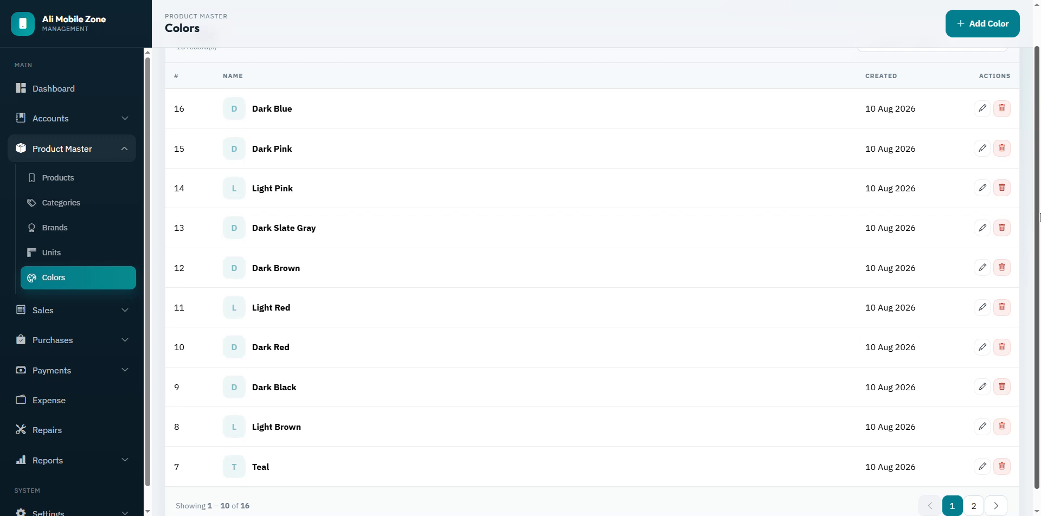
scroll(597, 258, up, 1)
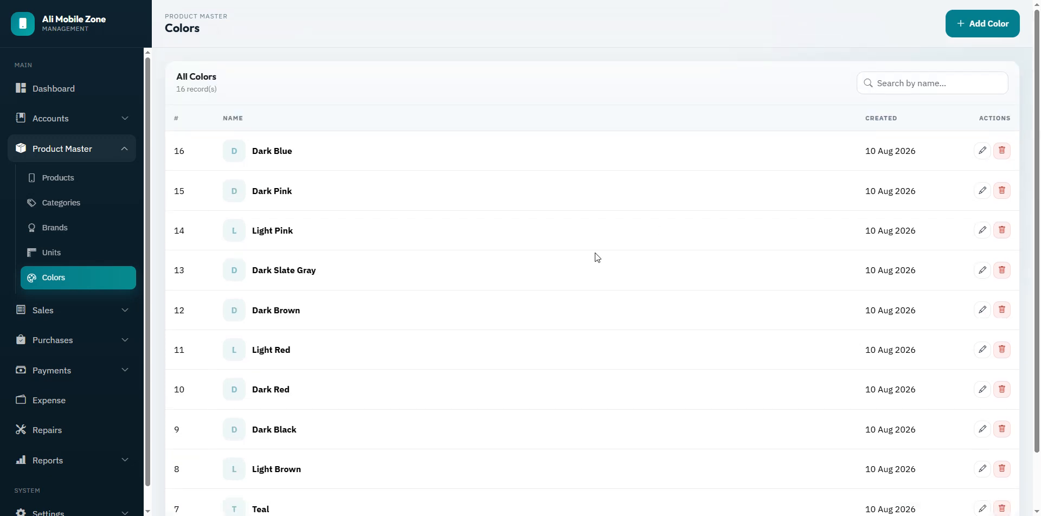
click(33, 263)
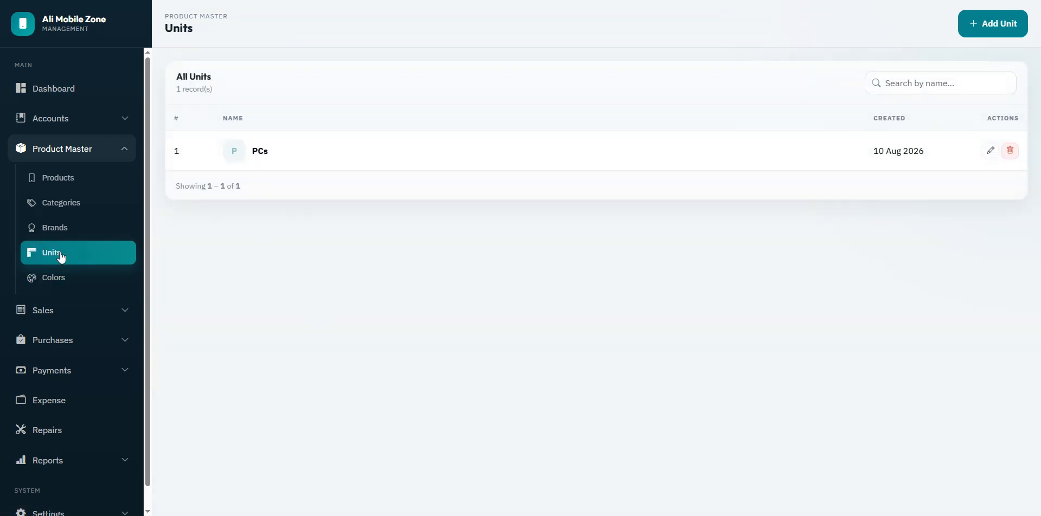
click(50, 226)
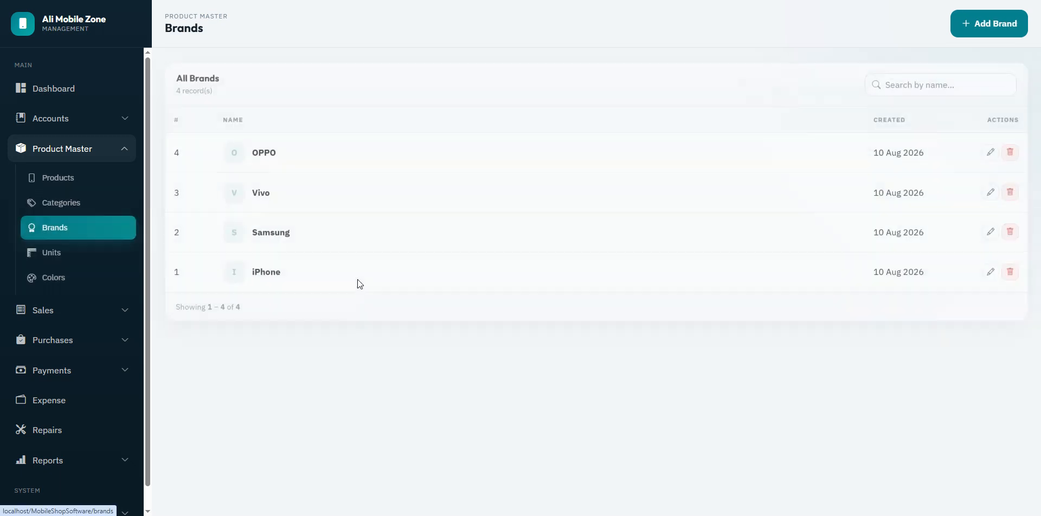
drag(258, 151, 284, 152)
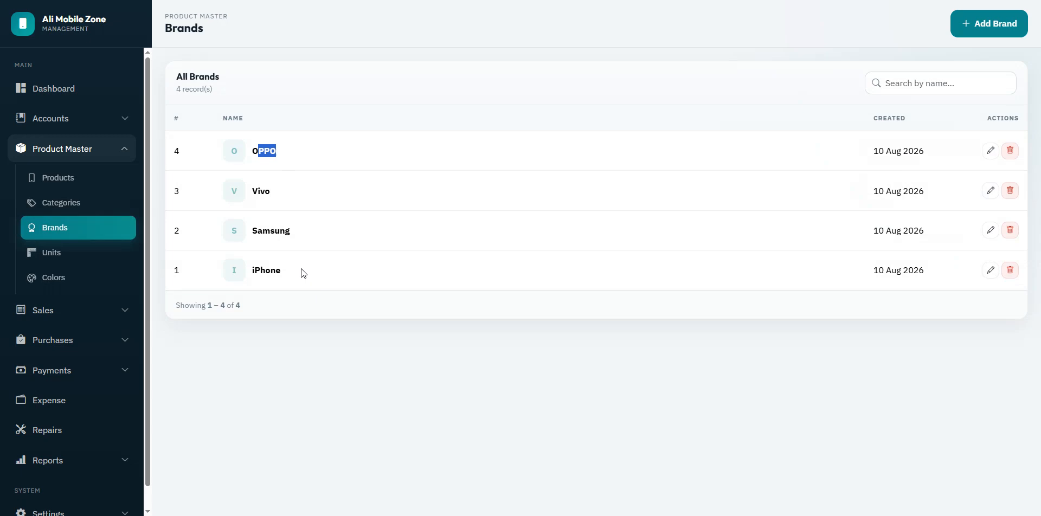
click(303, 321)
Step: Review the Accessories and Mobiles categories, then open a blank Add Product form
click(87, 203)
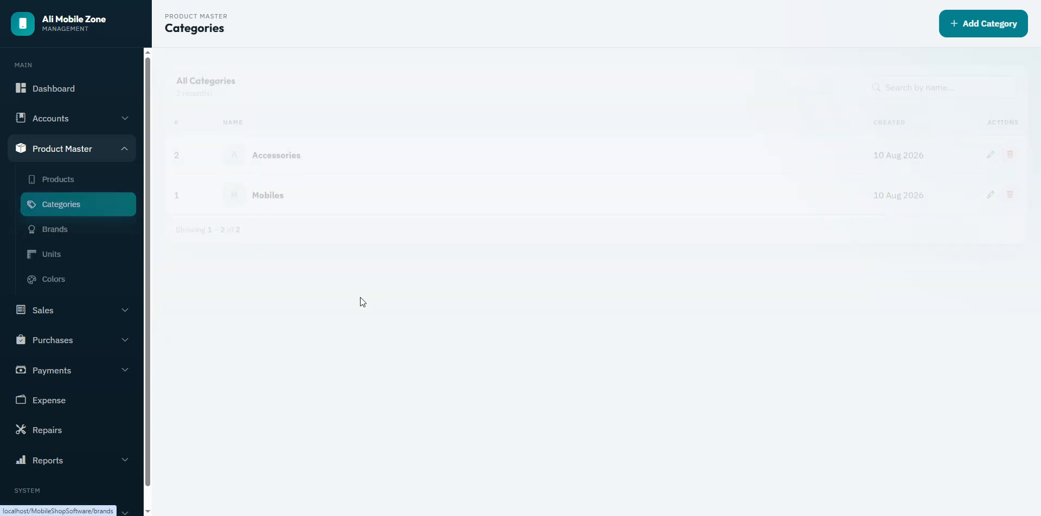
double_click(269, 153)
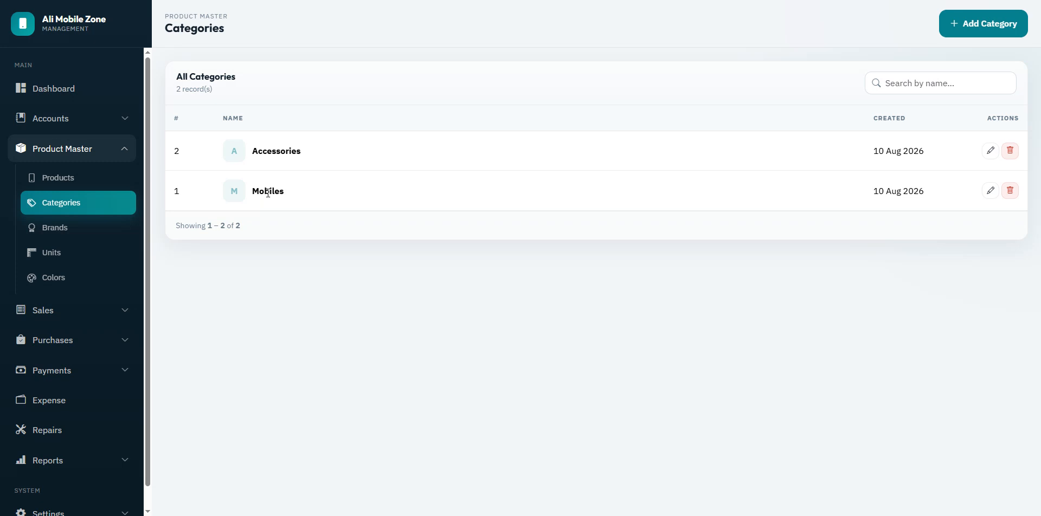
double_click(268, 192)
click(278, 192)
double_click(279, 192)
click(300, 234)
double_click(288, 152)
click(337, 320)
click(60, 178)
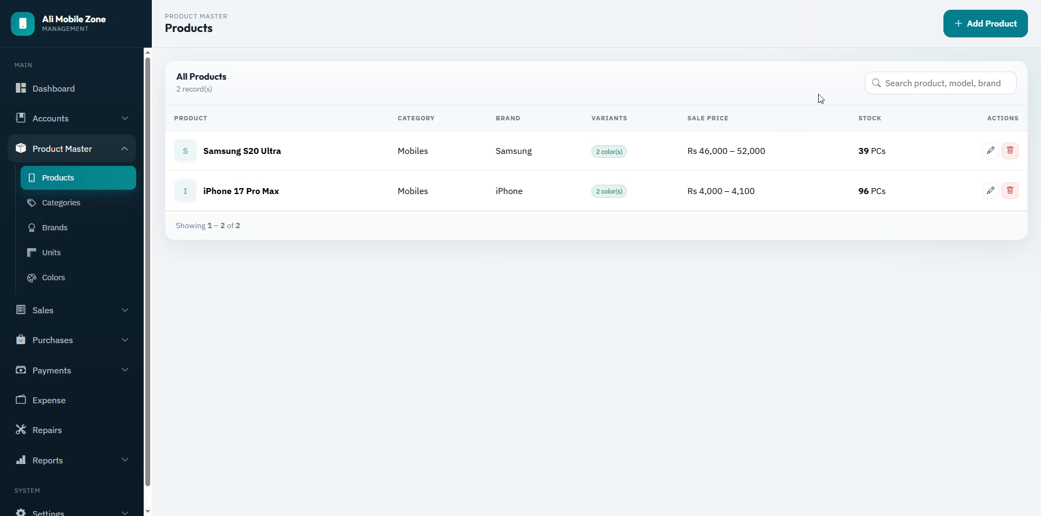
click(974, 30)
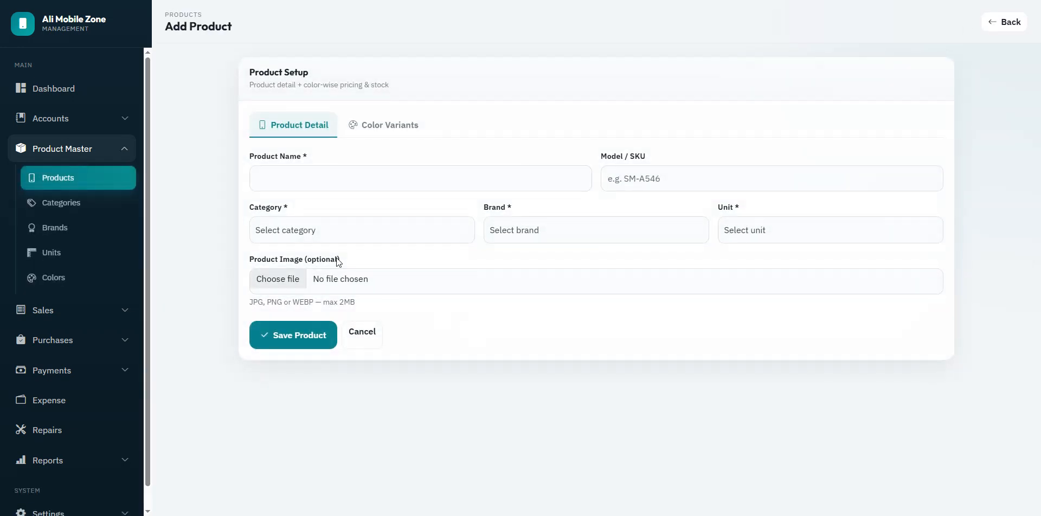
Step: Enter product Samsung A35 256GB with category Mobiles, brand Samsung and unit PCs
click(299, 180)
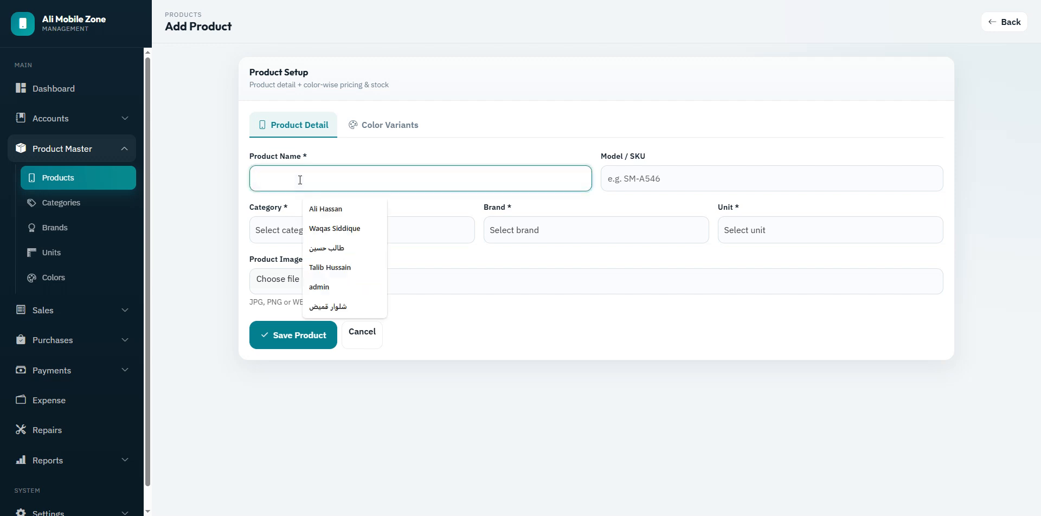
text(Samsung A)
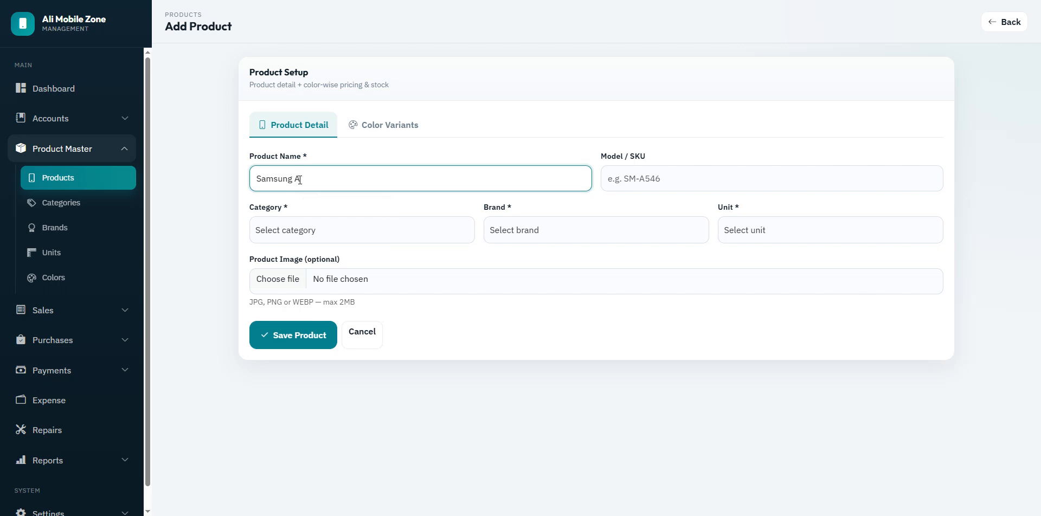
text(35)
click(374, 227)
click(310, 273)
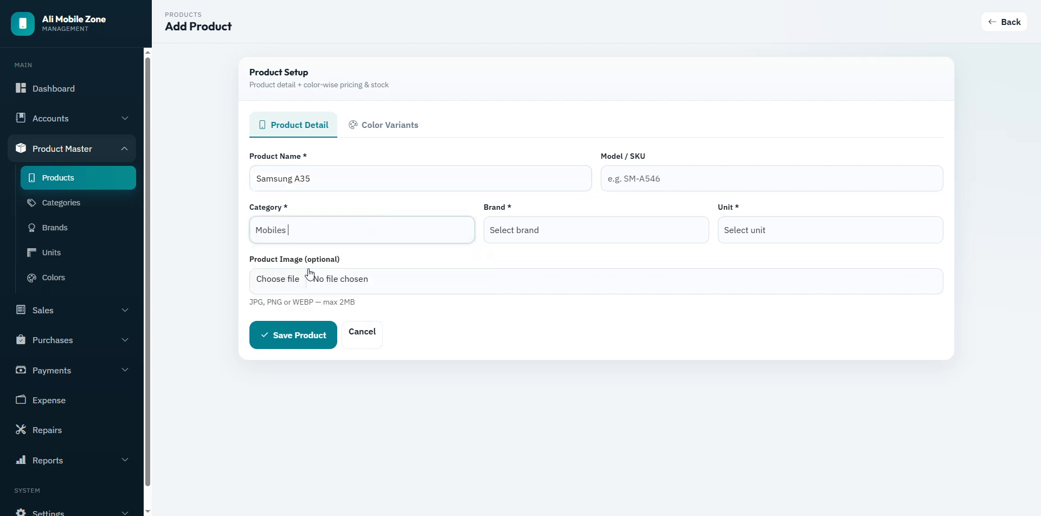
click(497, 231)
click(522, 292)
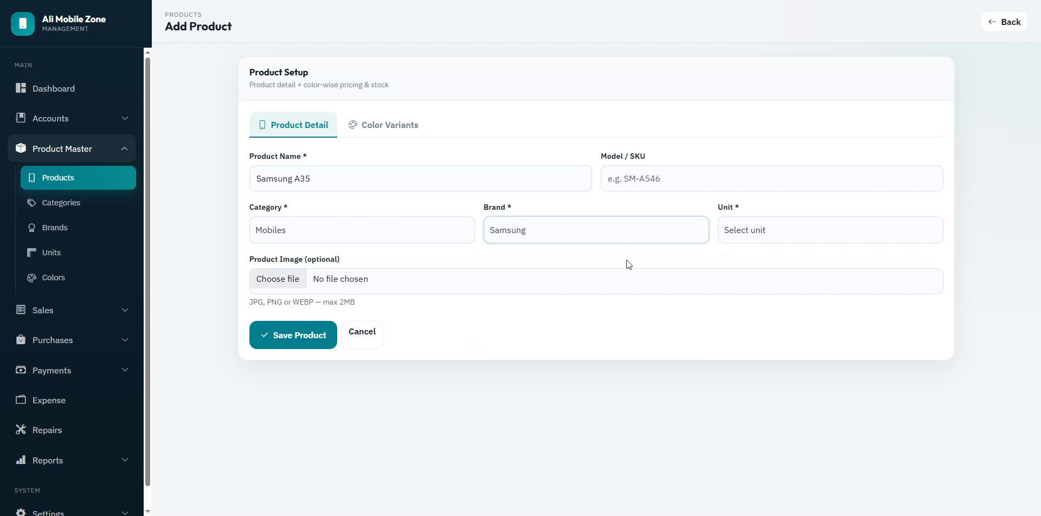
click(767, 236)
click(761, 261)
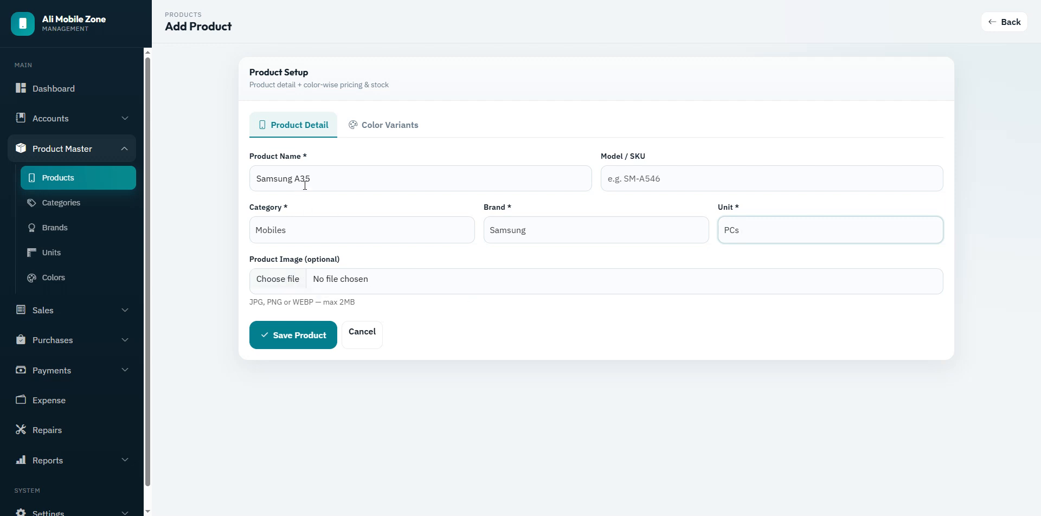
click(381, 178)
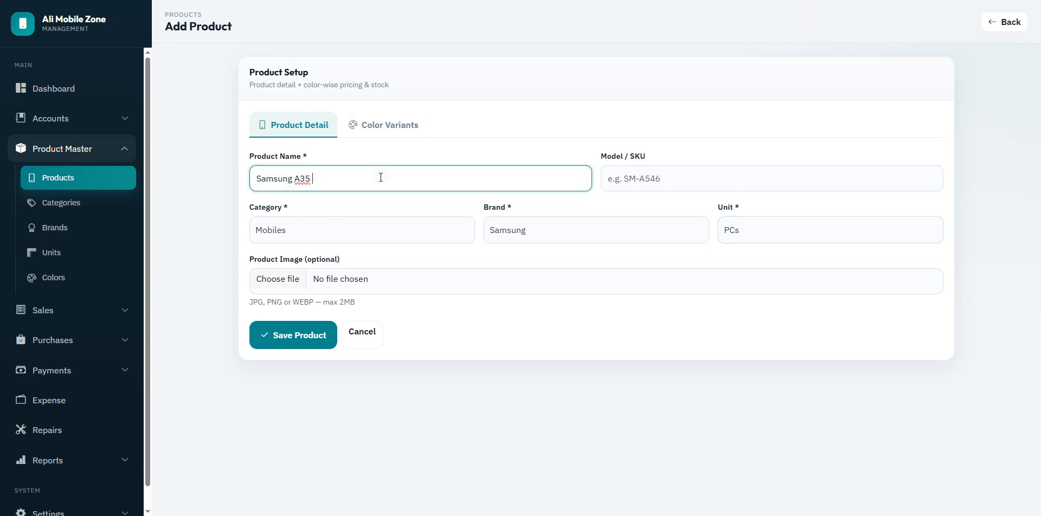
text(256GB)
click(399, 130)
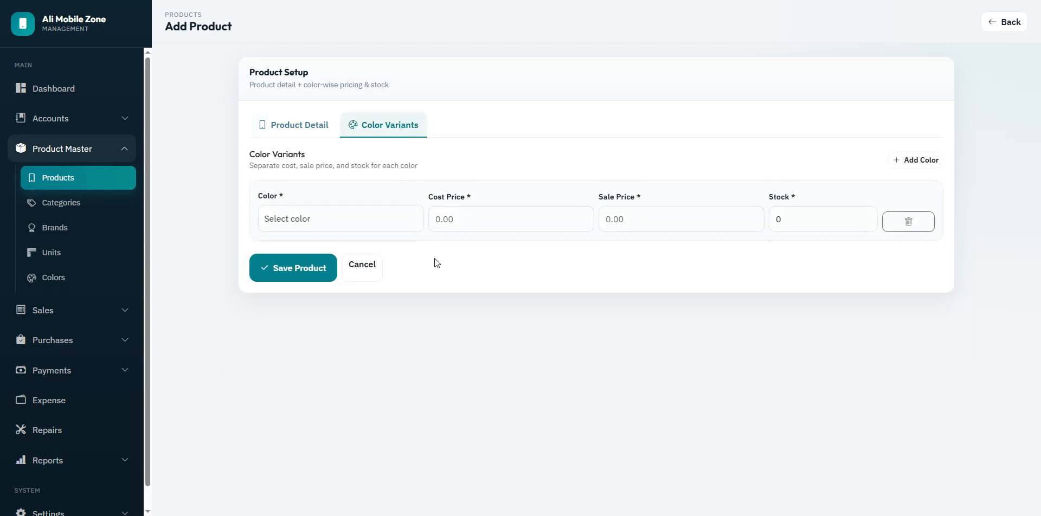
Step: Set the first colour variant to Pink with cost 40000, sale 45000 and stock 10
click(395, 219)
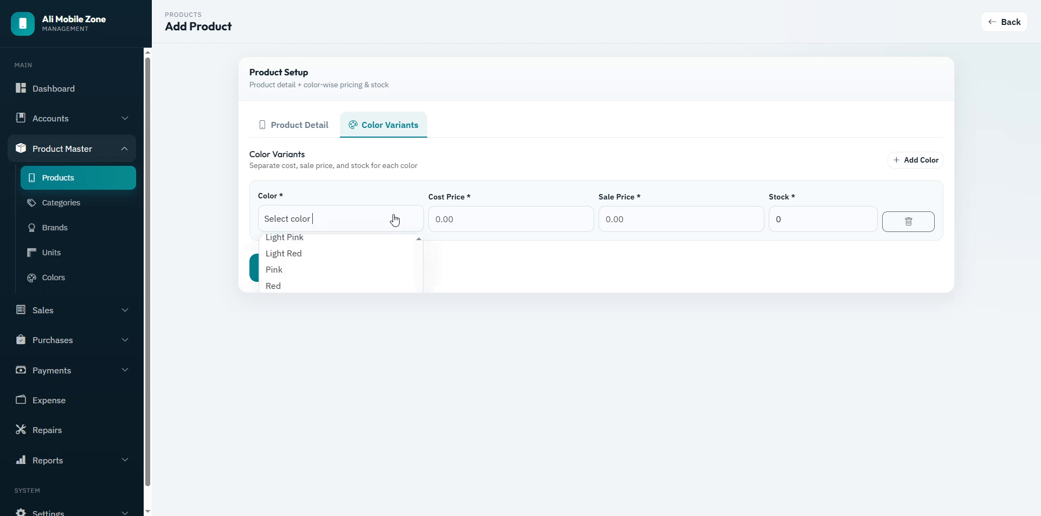
click(335, 272)
click(491, 215)
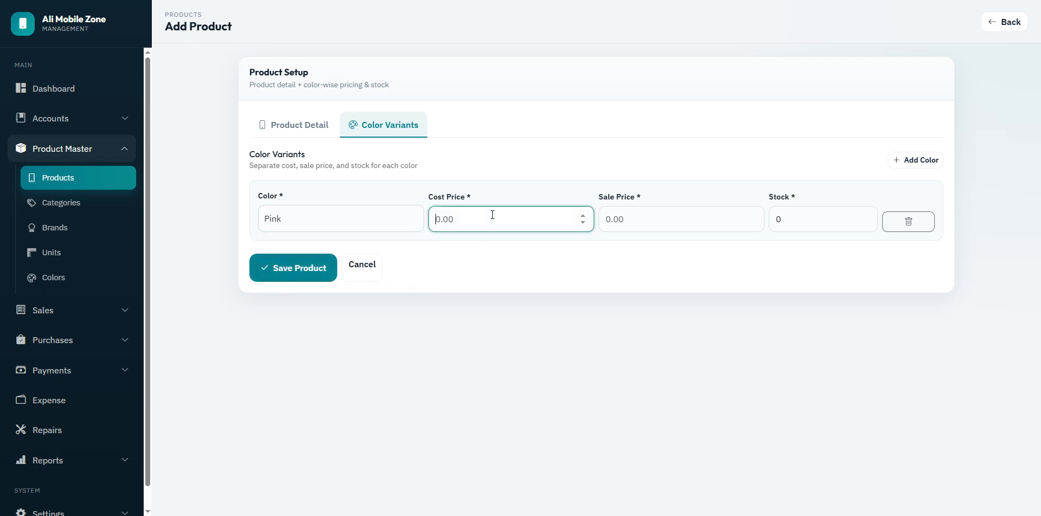
text(40000)
click(601, 219)
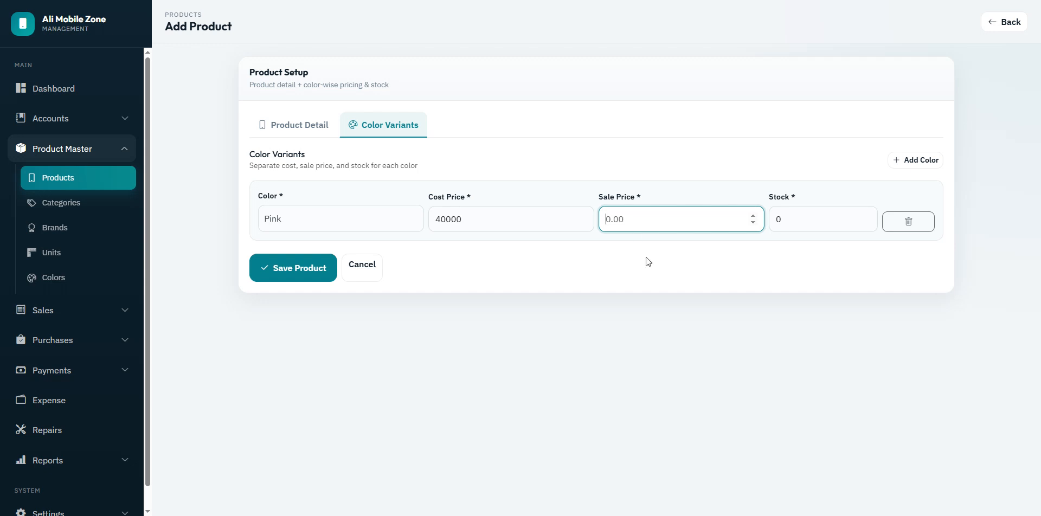
text(45000)
click(777, 220)
double_click(777, 220)
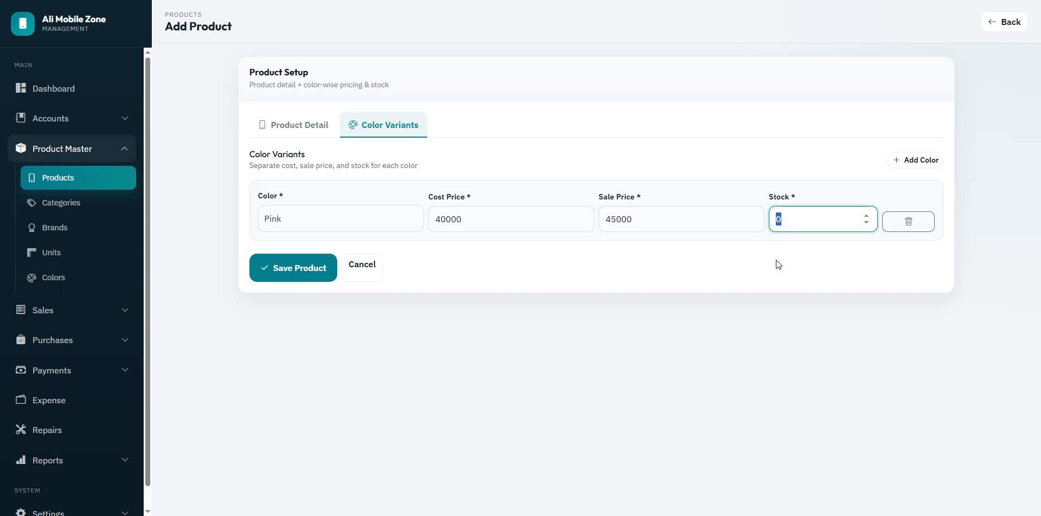
text(10)
Step: Add a Blue variant with cost 41000, sale 46500 and stock 5
click(896, 162)
click(365, 292)
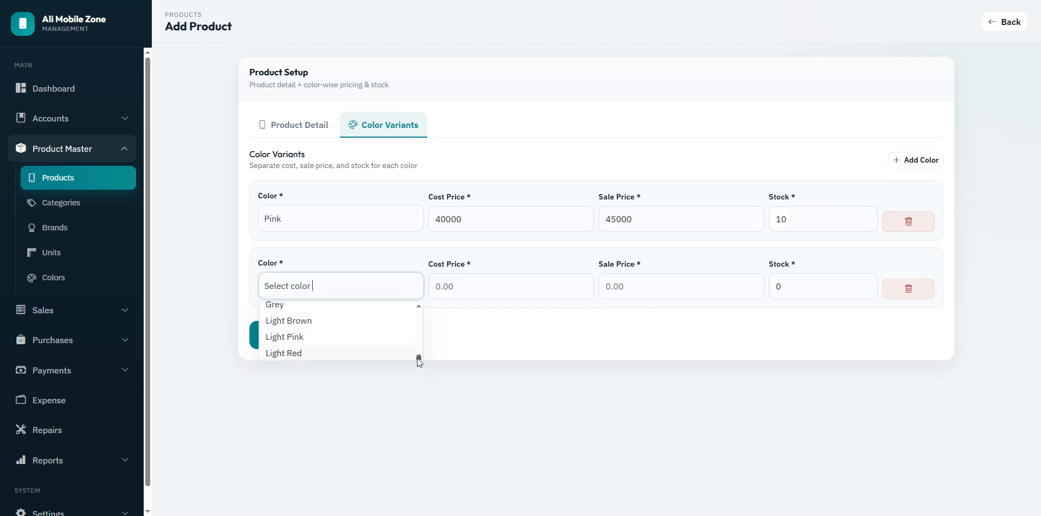
drag(419, 359, 421, 320)
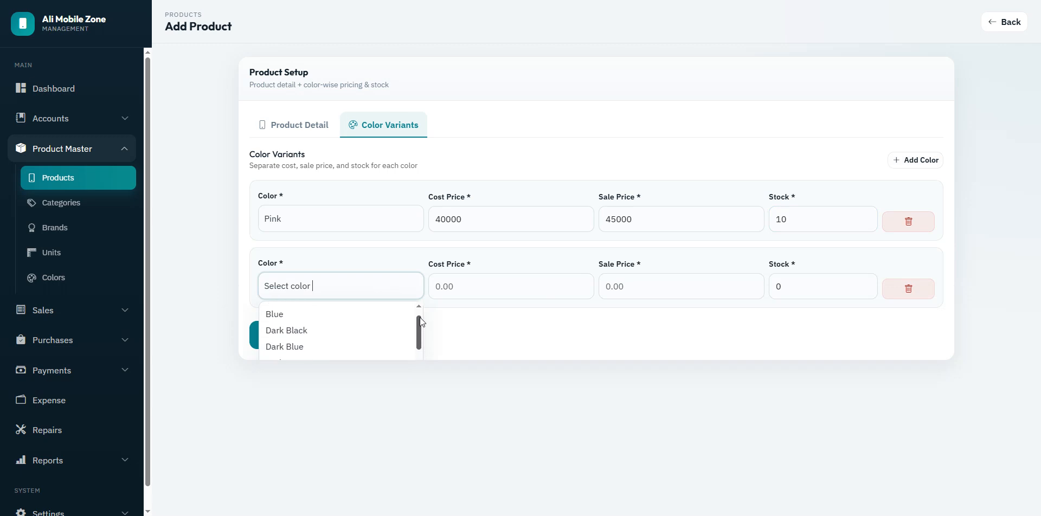
click(342, 314)
click(467, 283)
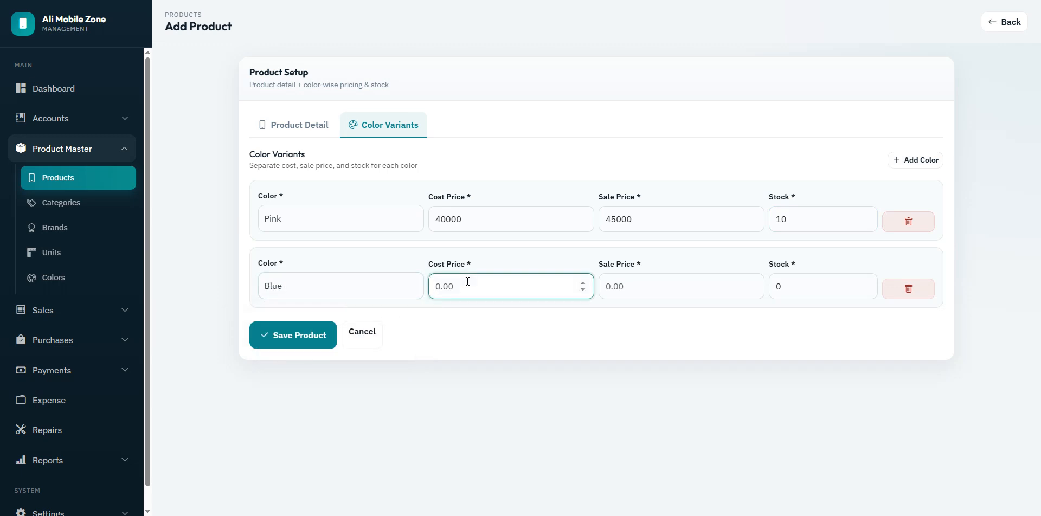
text(41000)
click(629, 288)
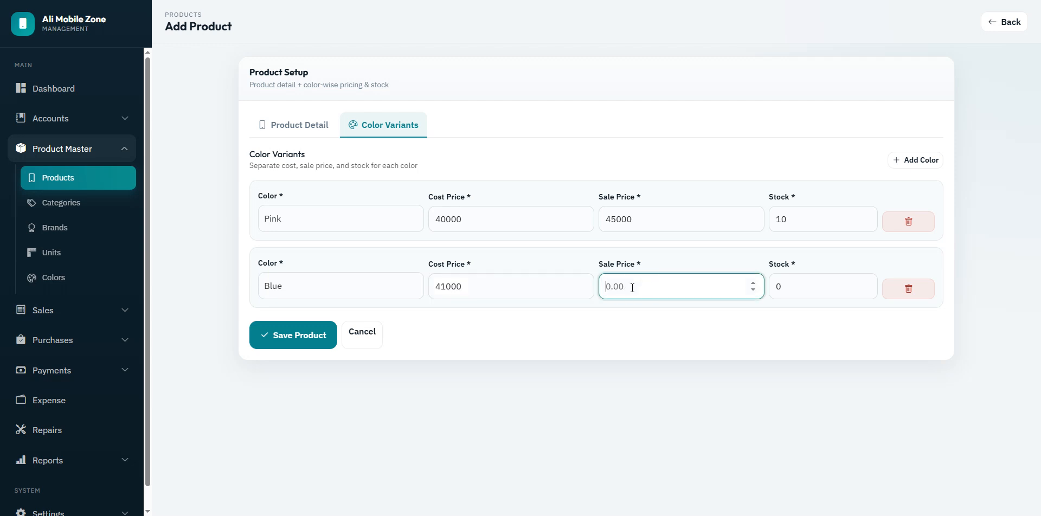
text(46500)
key(Tab)
text(5)
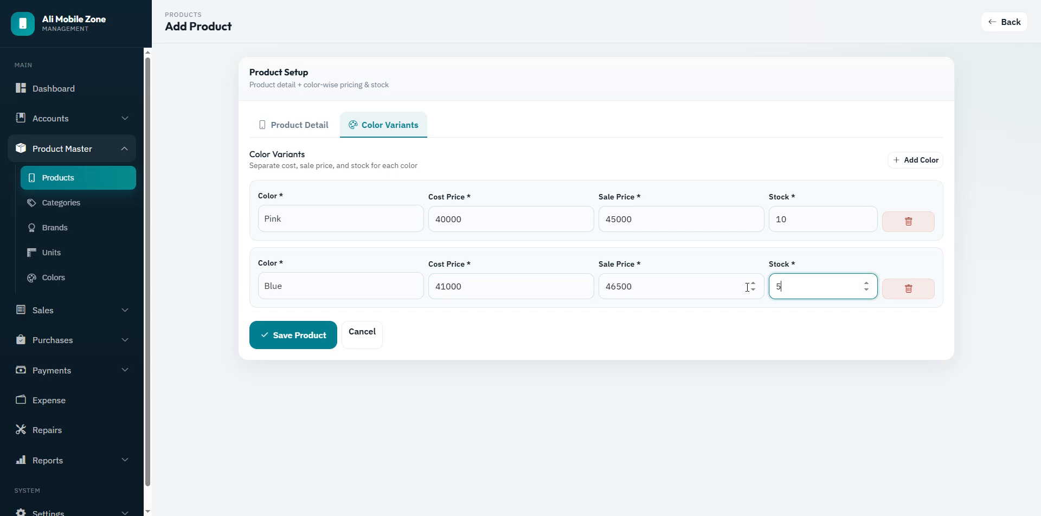
Step: Add a Black variant with cost 42000, sale 47500 and stock 15, then save the product
click(900, 161)
click(274, 357)
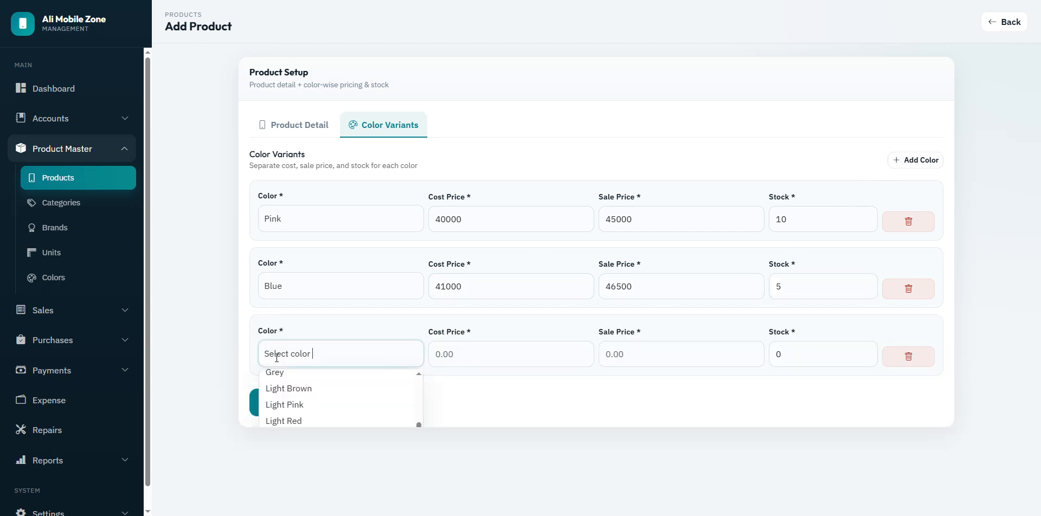
drag(418, 424, 421, 381)
click(319, 377)
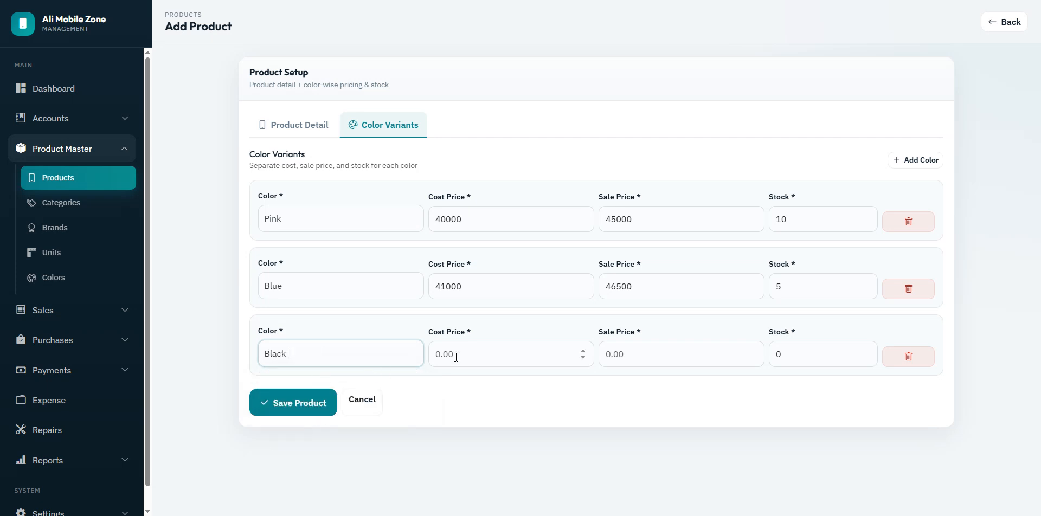
click(459, 356)
text(42000)
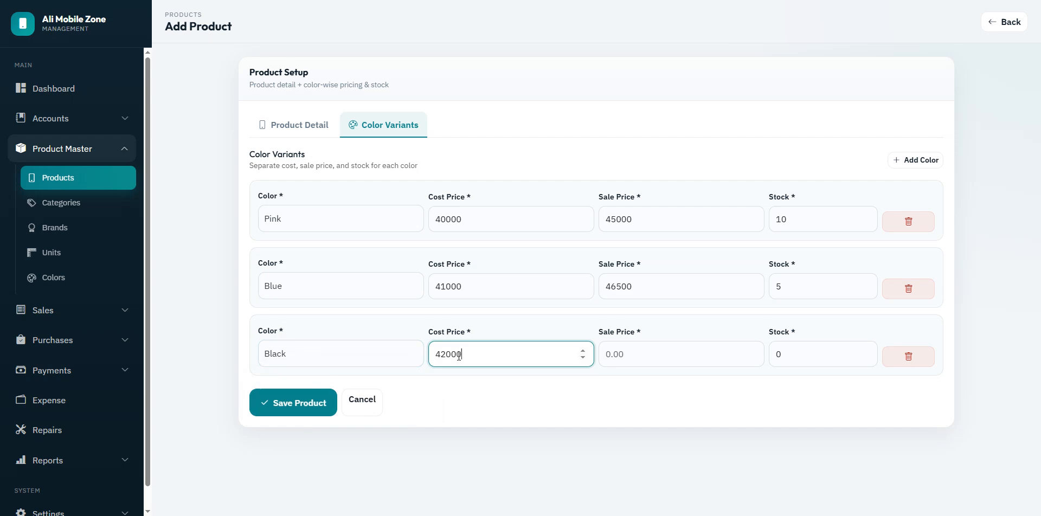
key(Tab)
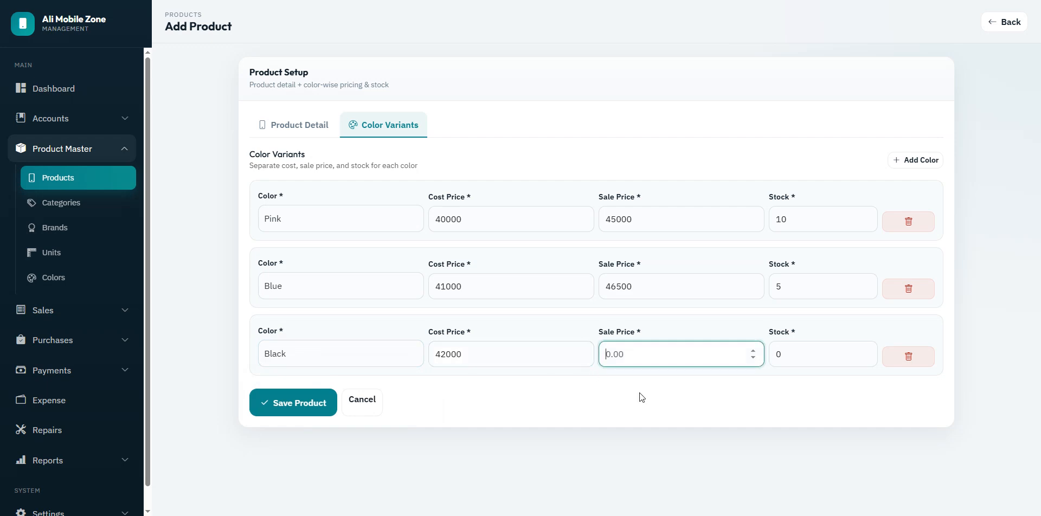
text(47500)
key(Tab)
text(15)
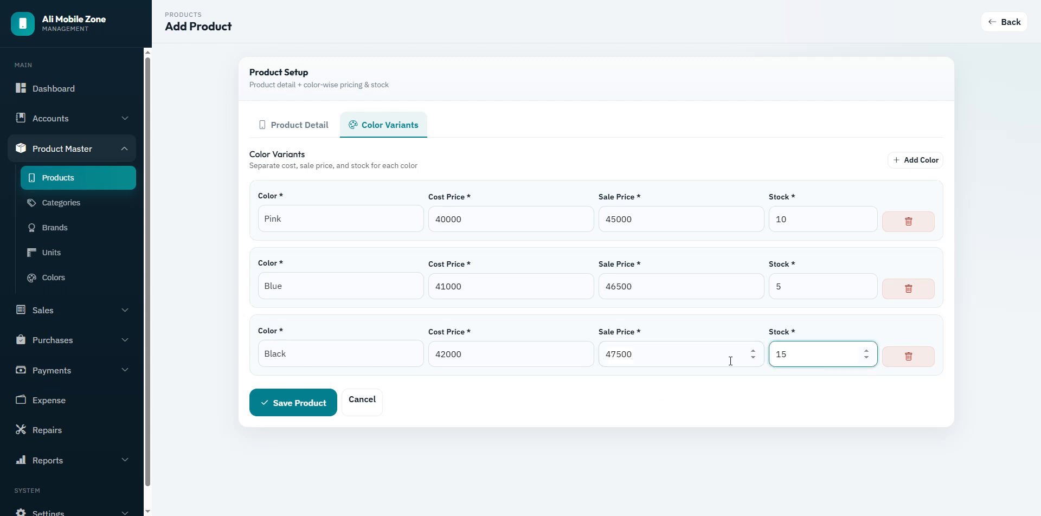
click(318, 411)
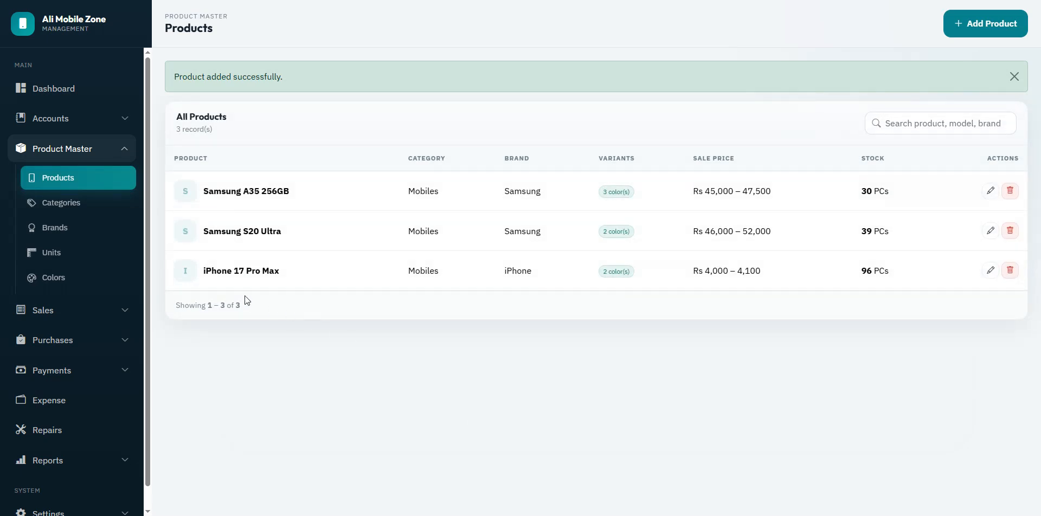
Step: Check Samsung A35 256GB's 3 colours, Rs 45,000–47,500 and 30 PCs, then start another product
drag(244, 190, 288, 191)
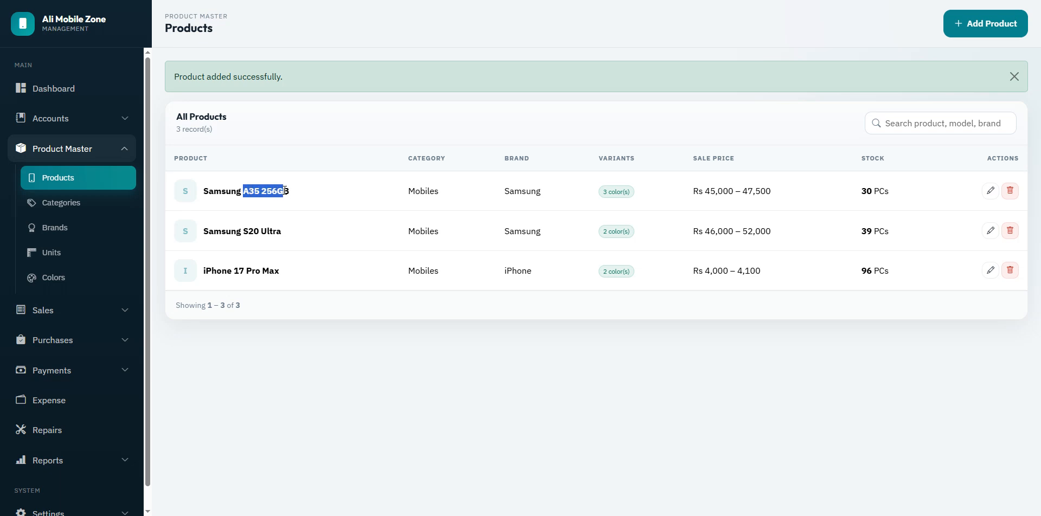
click(624, 198)
drag(601, 193, 788, 200)
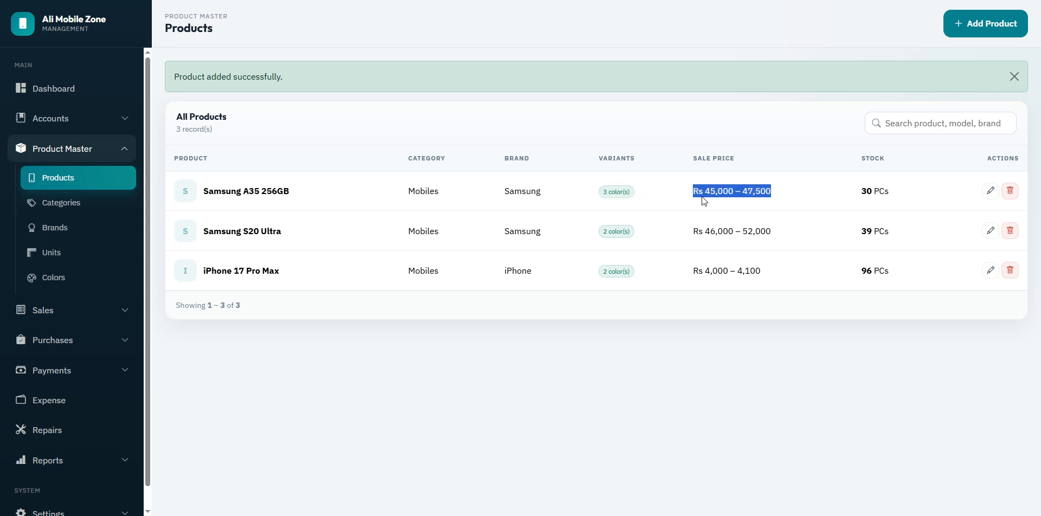
click(710, 194)
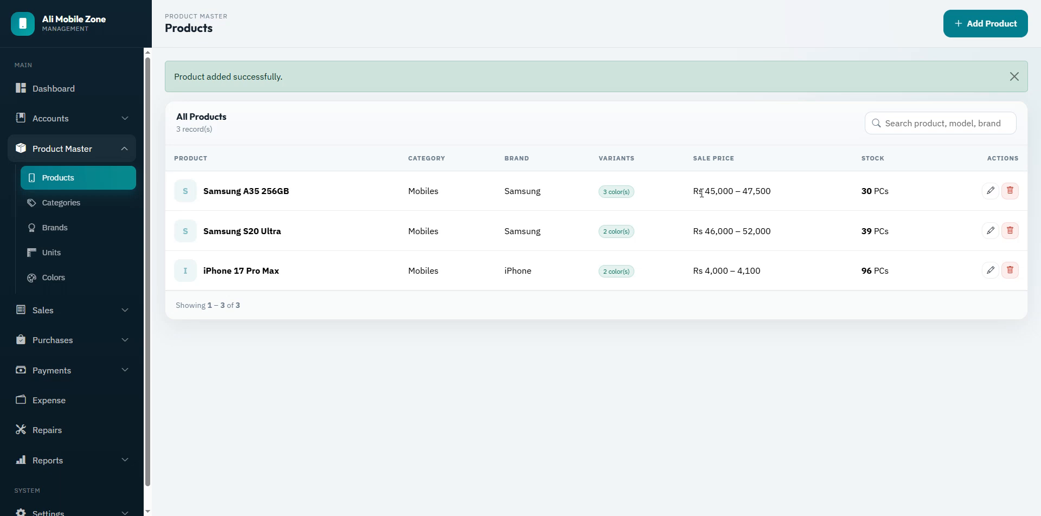
drag(861, 191, 899, 192)
click(876, 193)
click(993, 31)
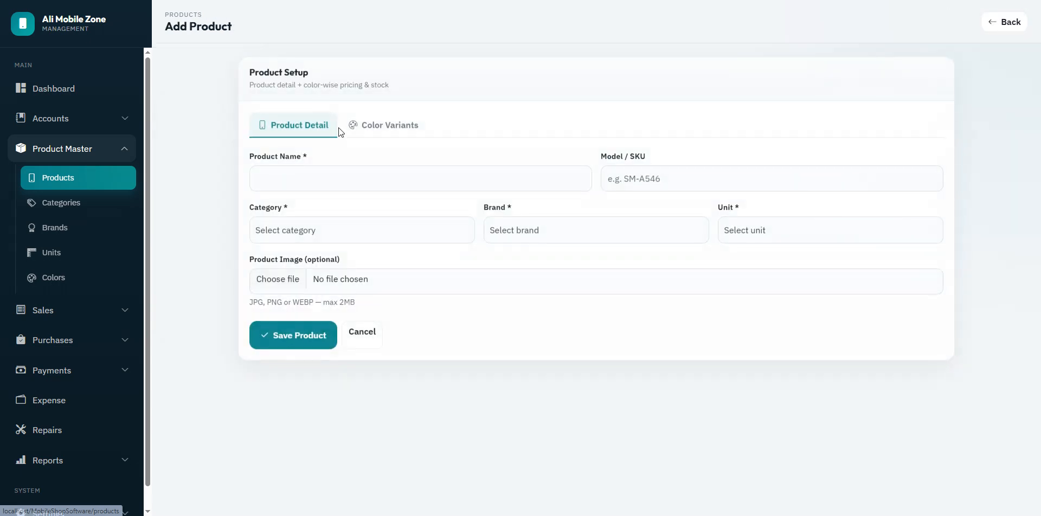
Step: Name the new product 'Interlink 25 Watt Charger'
click(332, 183)
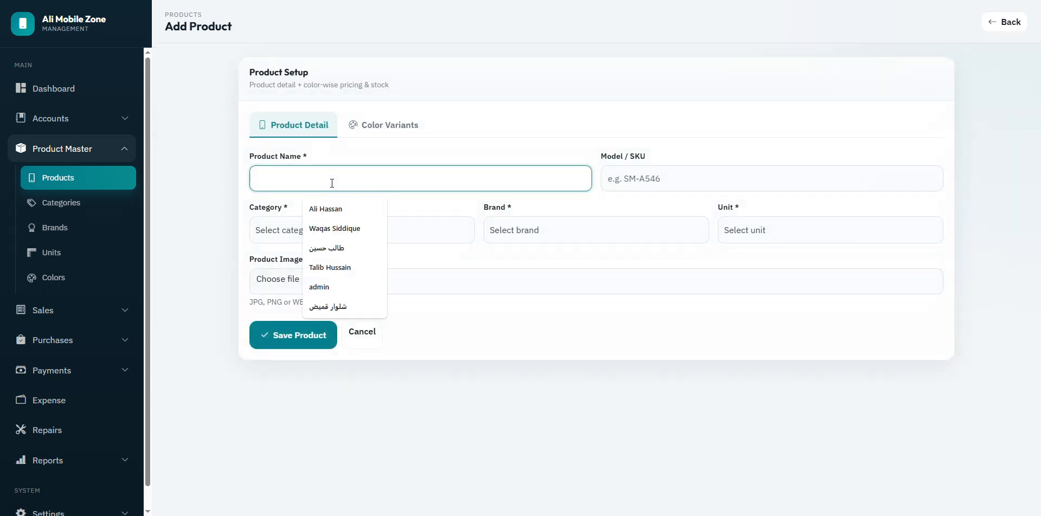
text(Samsung )
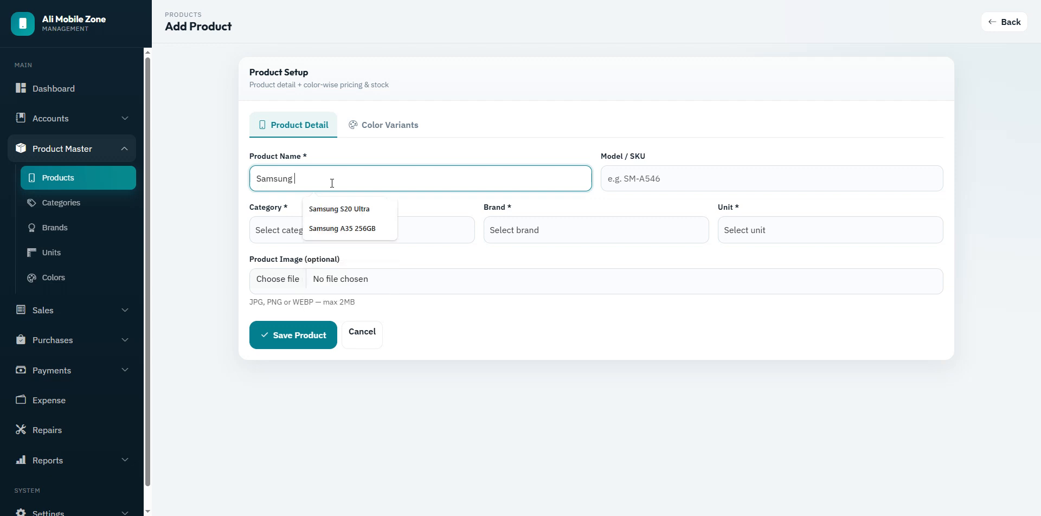
text(30 Watt Ch)
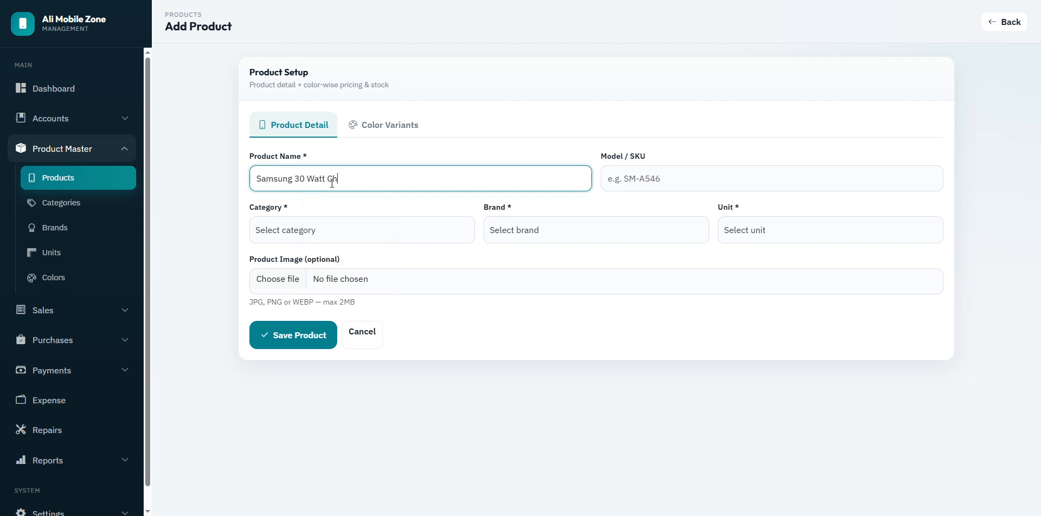
text(arger)
key(ctrl+shift+Left)
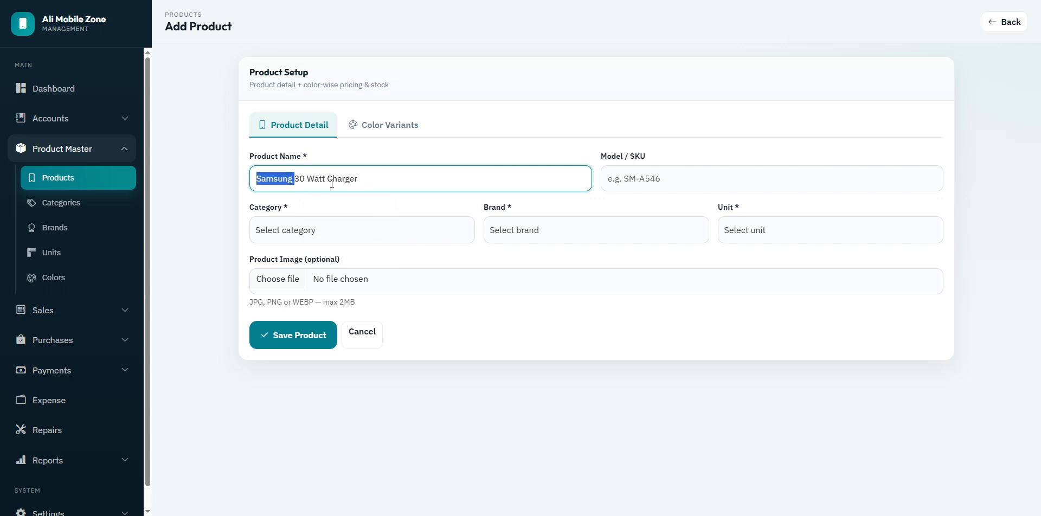
text(Interlink)
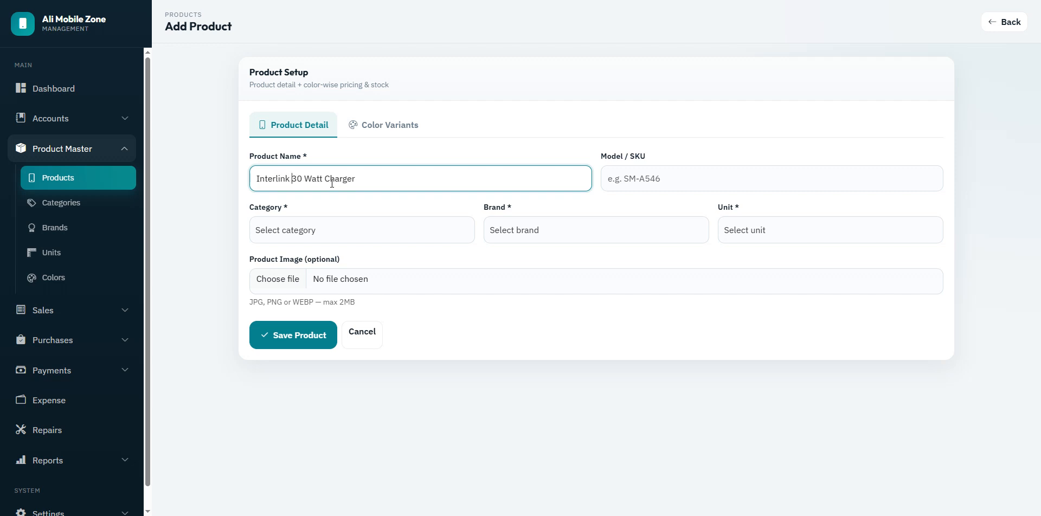
key(Right)
key(shift+Left)
key(shift+Left)
text(25)
Step: Set the product's category to Accessories, brand to Samsung and unit to PCs
click(343, 235)
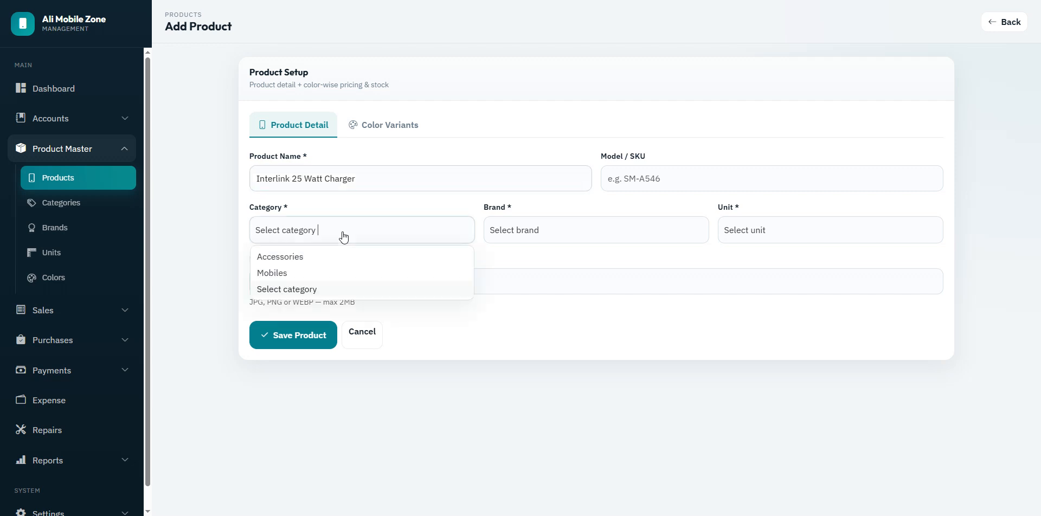
click(290, 258)
click(521, 233)
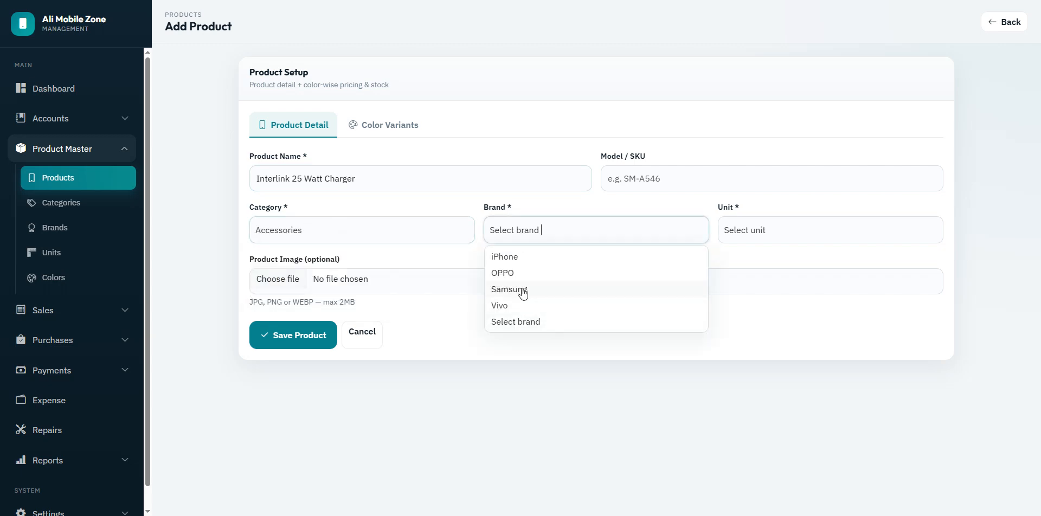
click(527, 291)
click(735, 238)
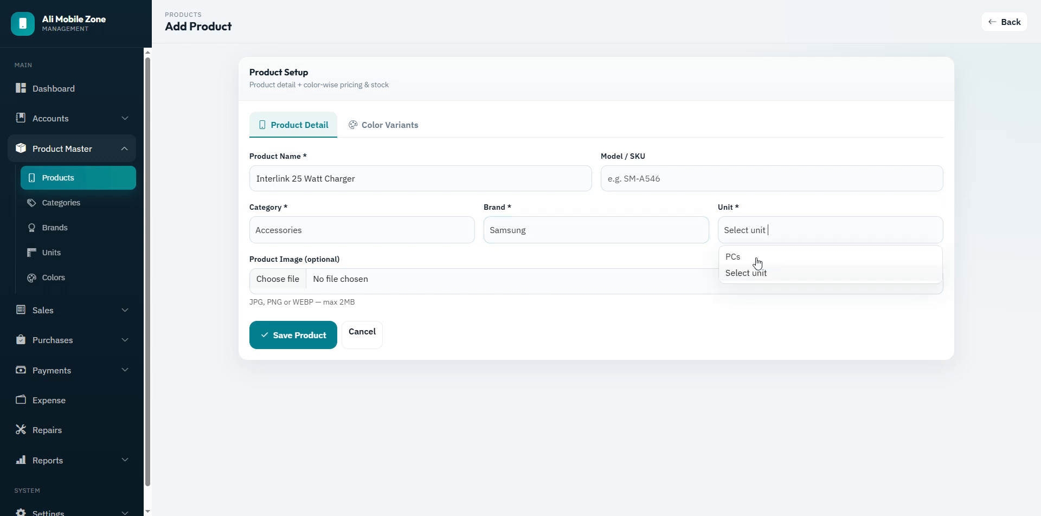
click(759, 258)
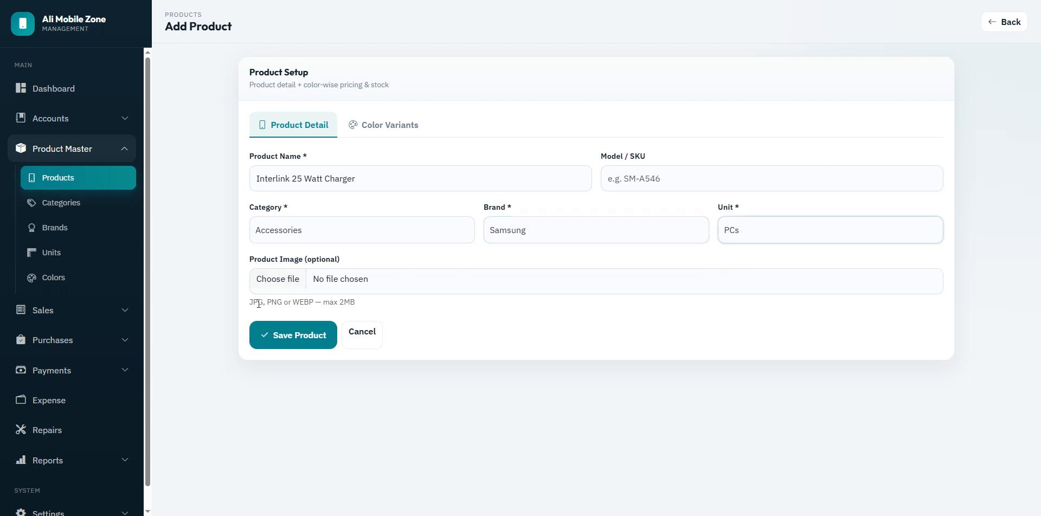
Step: Add a Black variant costing 1500, selling at 1850 with 150 in stock, and save
click(373, 130)
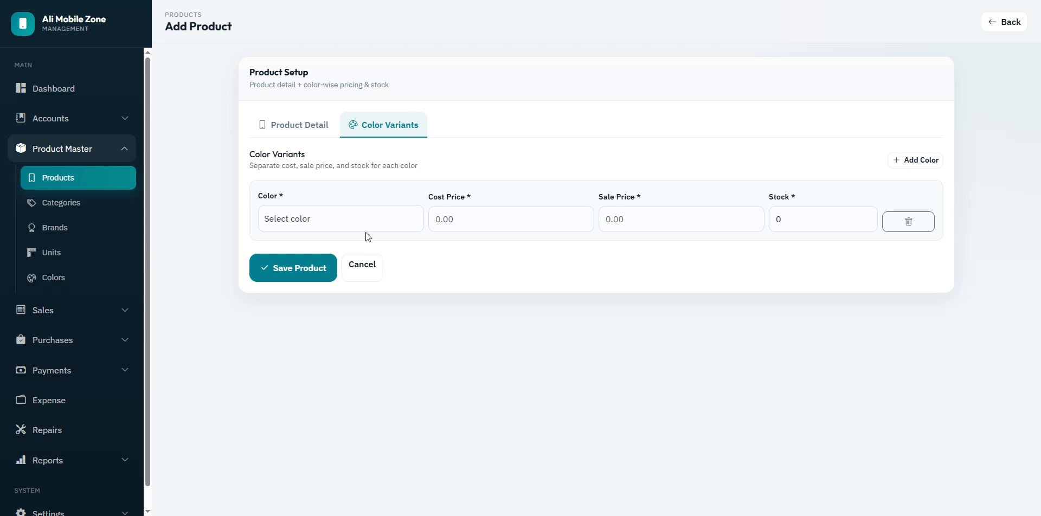
click(348, 223)
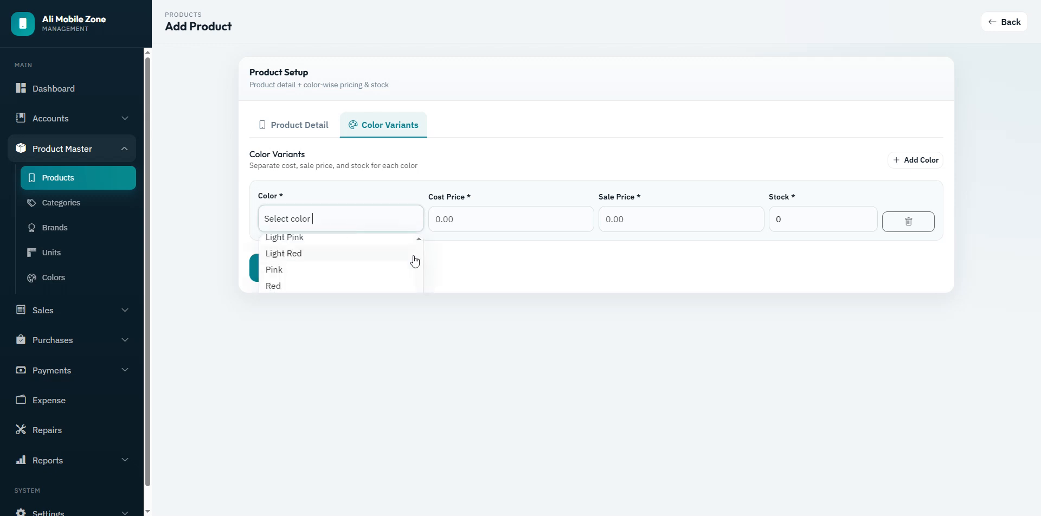
scroll(419, 240, up, 5)
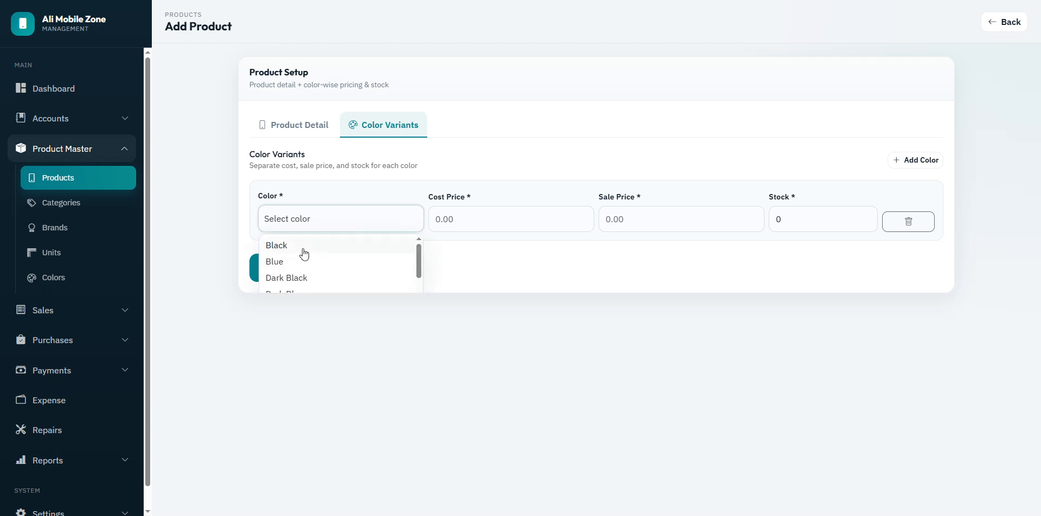
click(304, 247)
click(493, 227)
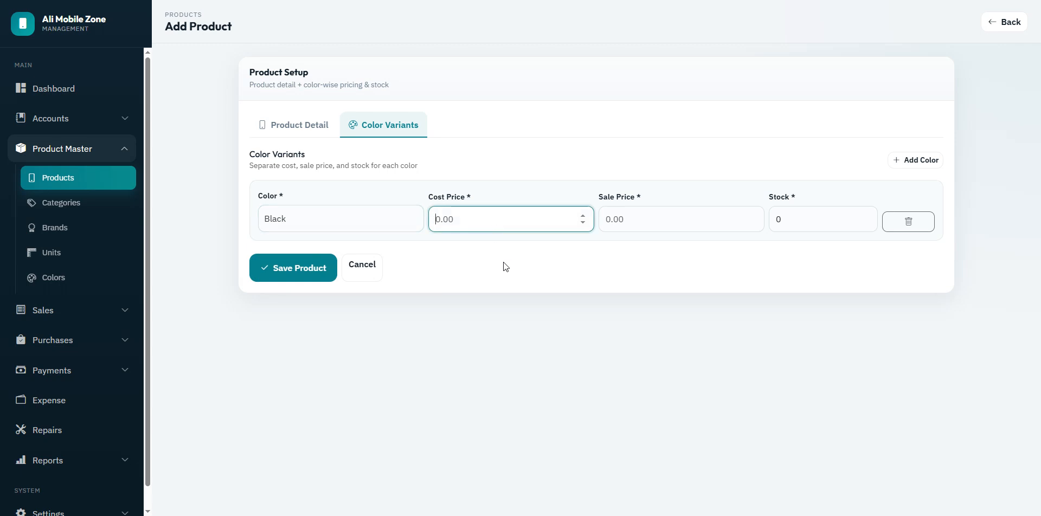
text(1500)
click(634, 220)
text(1850)
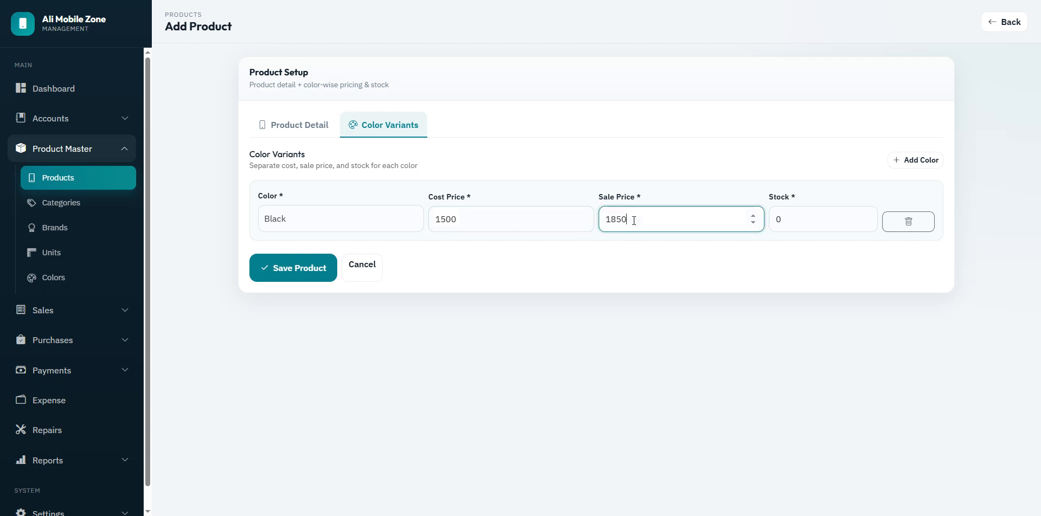
click(800, 221)
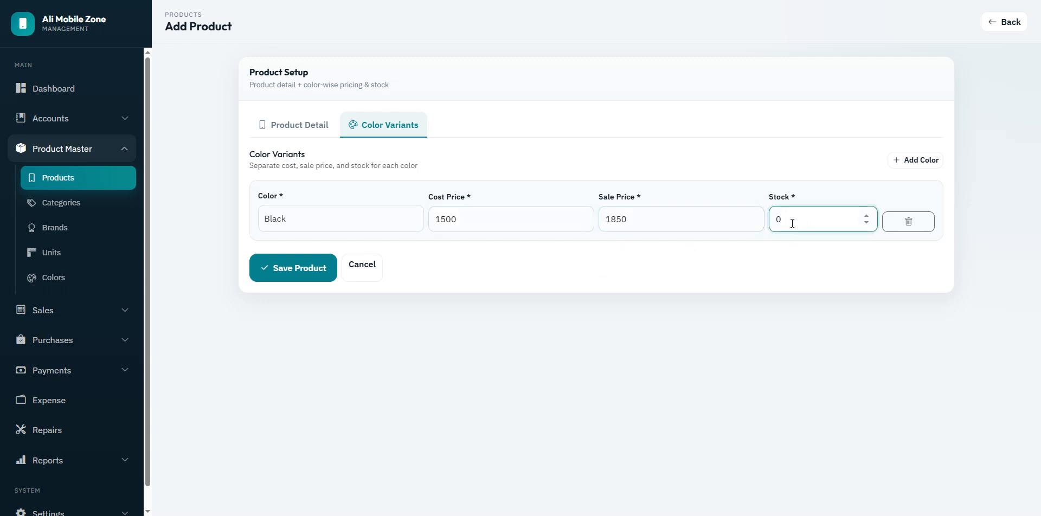
drag(792, 221, 771, 224)
text(150)
click(280, 268)
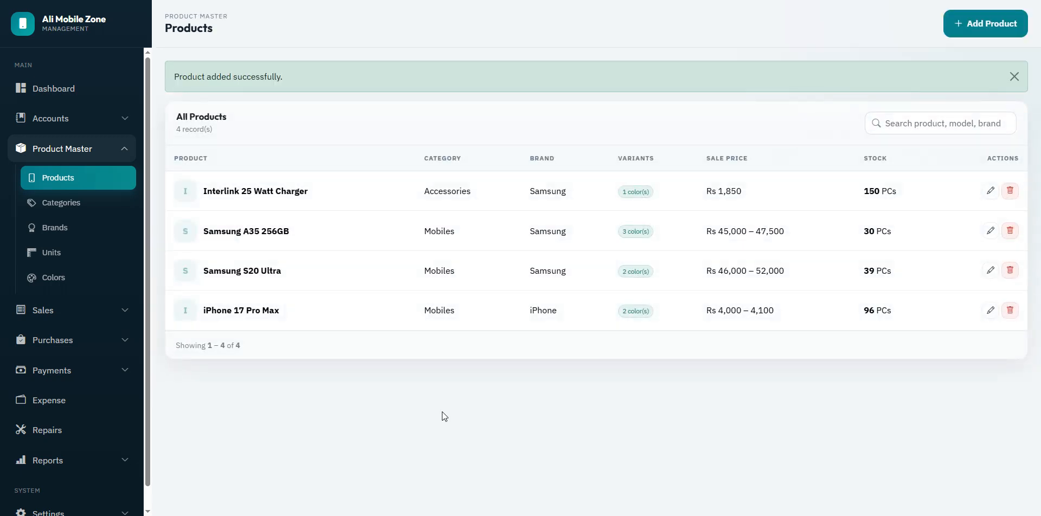
Step: Check the new product's colour count and 150 PCs stock, then return to the Dashboard
drag(622, 191, 642, 191)
drag(862, 193, 915, 188)
click(547, 427)
click(46, 88)
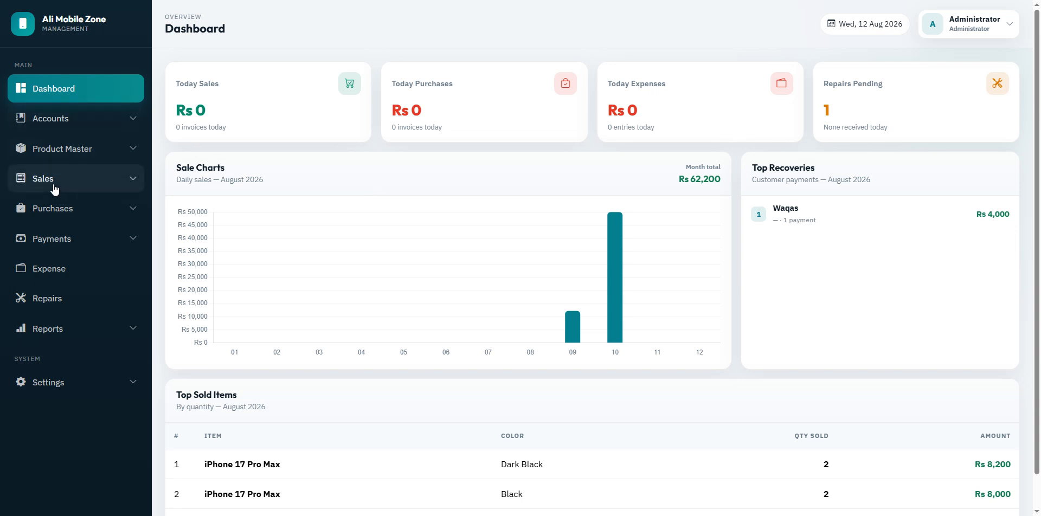
Step: Expand the Purchases section in the sidebar
click(84, 180)
click(84, 184)
click(71, 188)
click(71, 187)
click(61, 211)
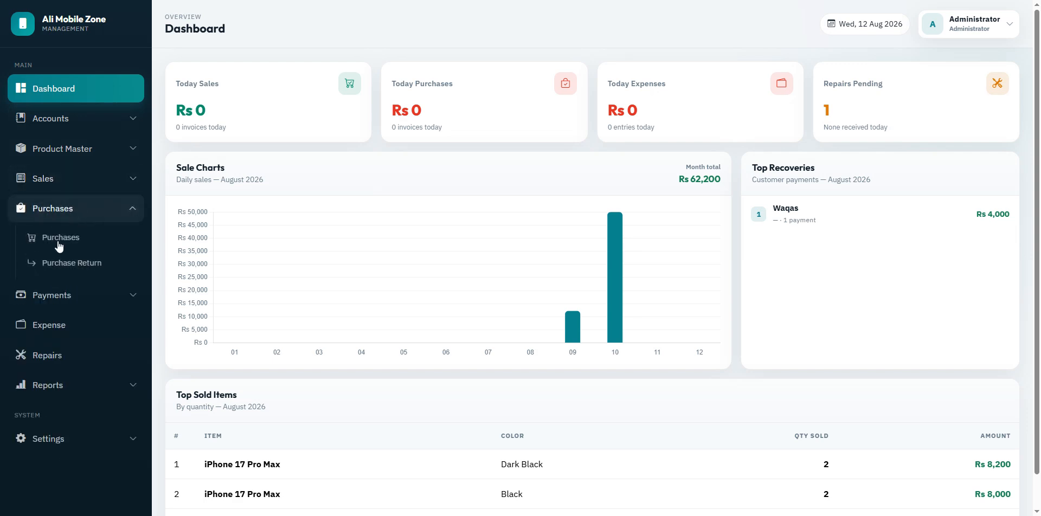
Step: From the Purchases list, start a new purchase and try Credit and Partial, ending on Cash
click(60, 238)
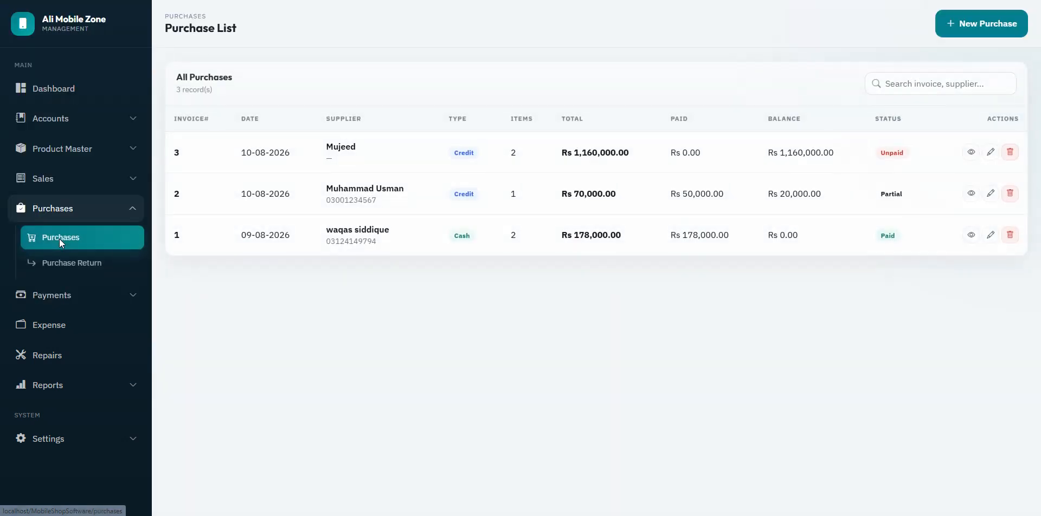
click(977, 27)
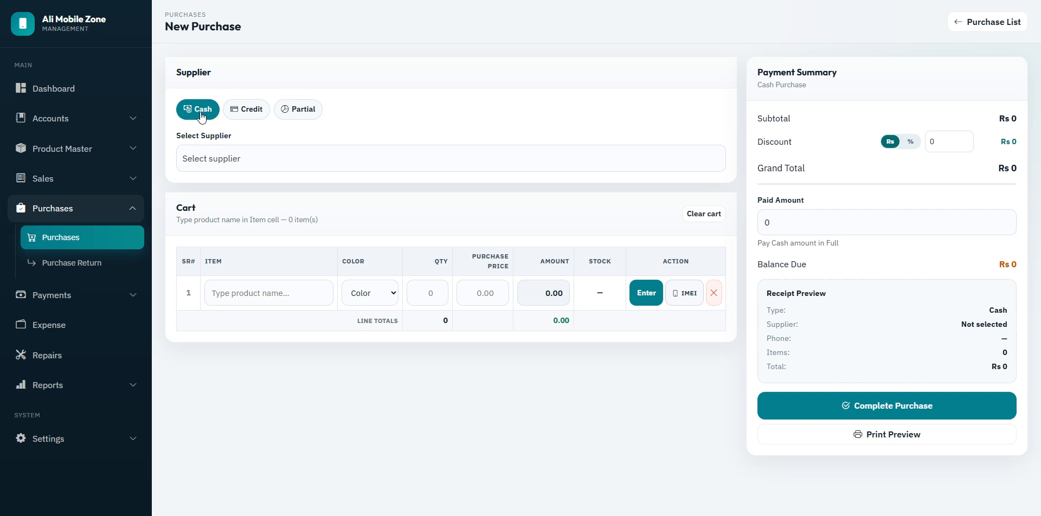
click(250, 109)
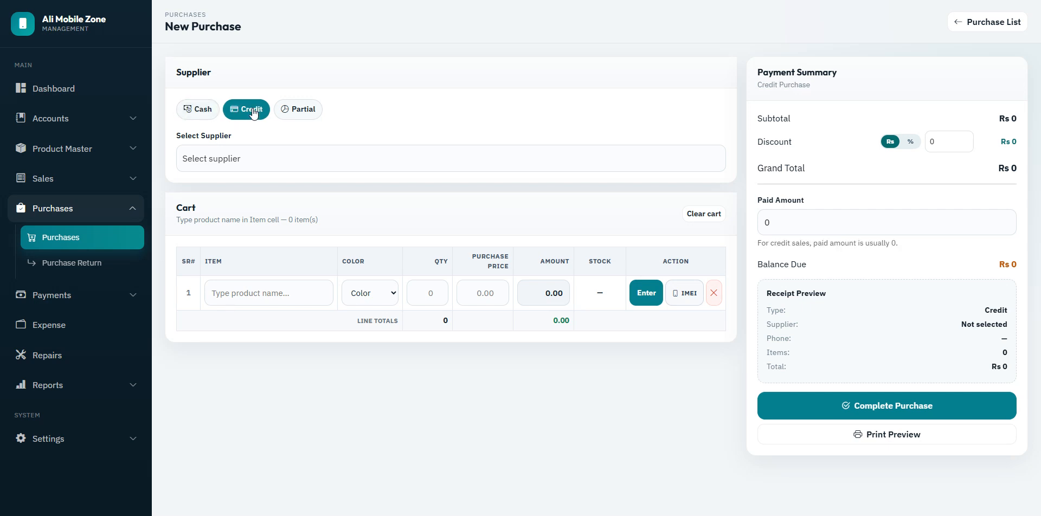
click(297, 111)
click(181, 112)
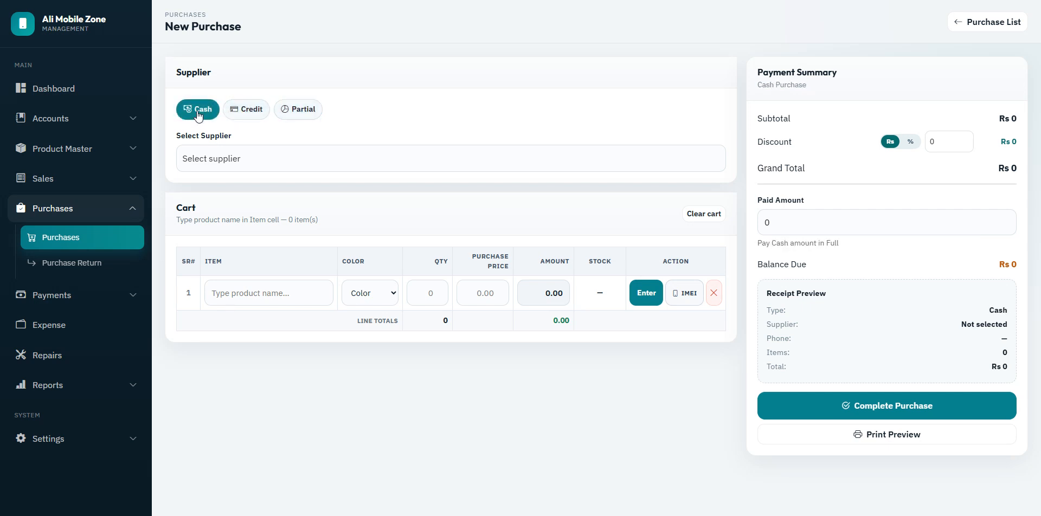
click(246, 117)
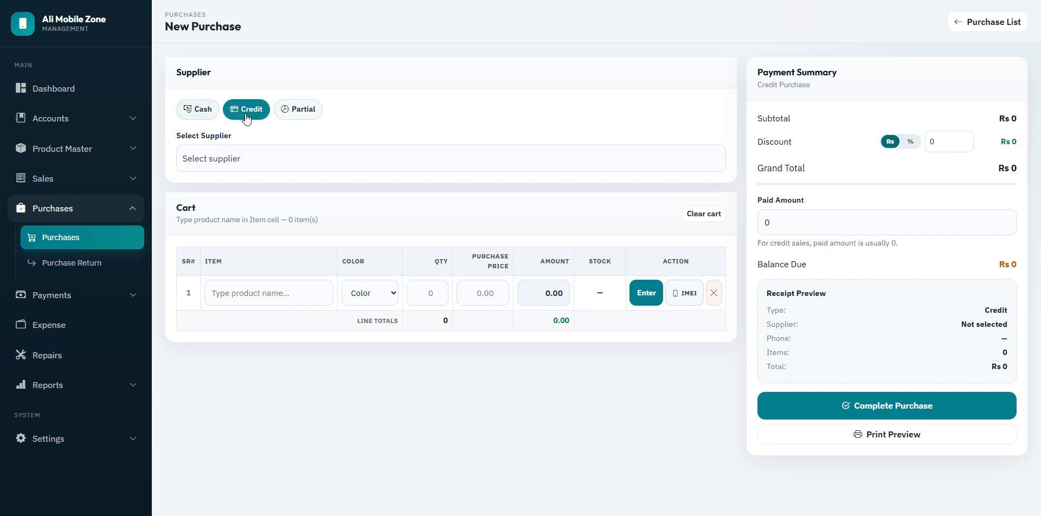
click(304, 113)
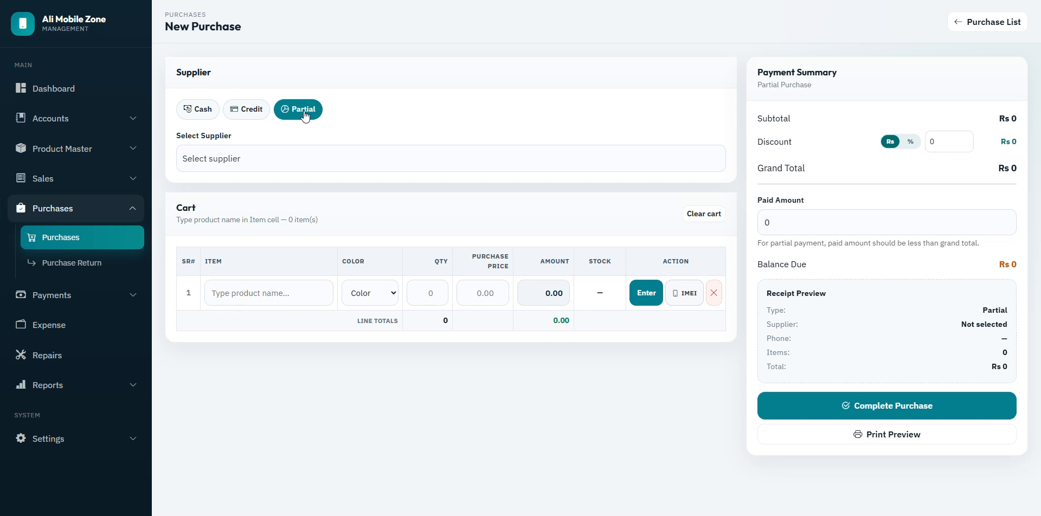
click(195, 110)
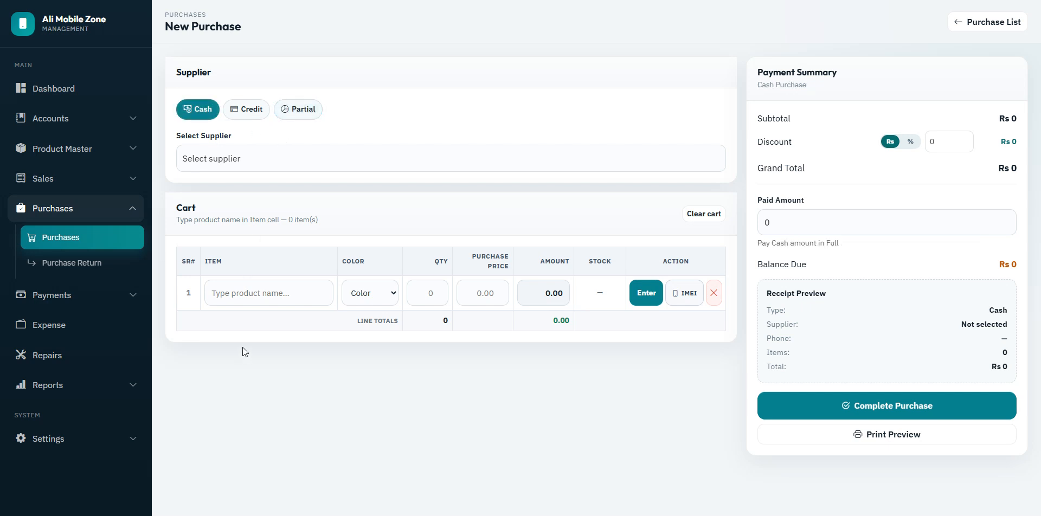
click(256, 169)
click(342, 126)
Step: Make it a credit purchase from the chosen supplier and add 20 Black Interlink 25 Watt Chargers
click(252, 110)
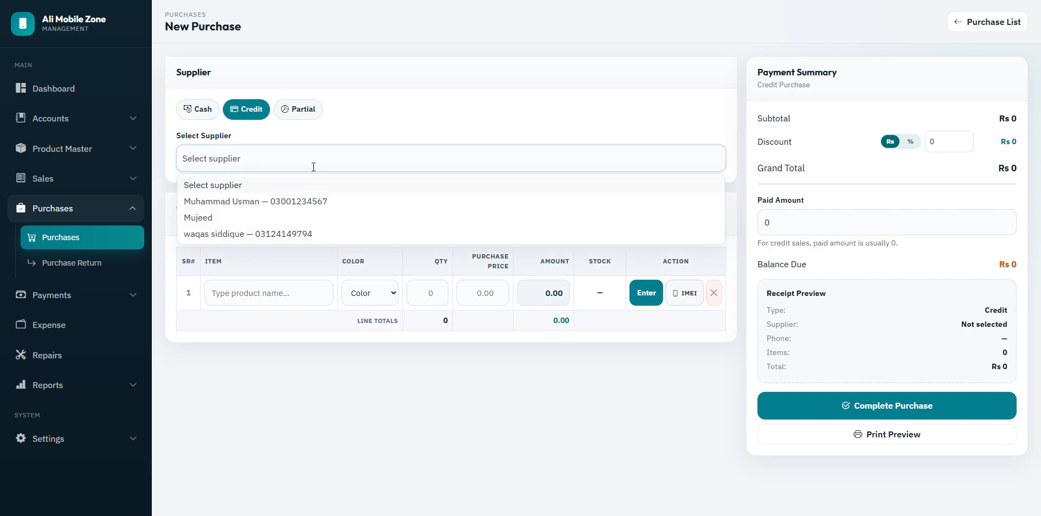
text(waqas)
key(Return)
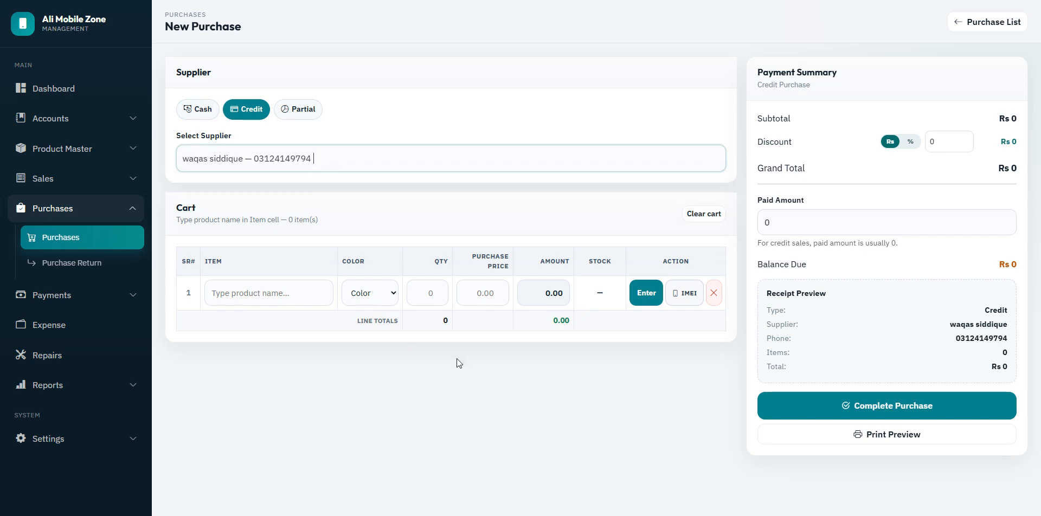
click(250, 292)
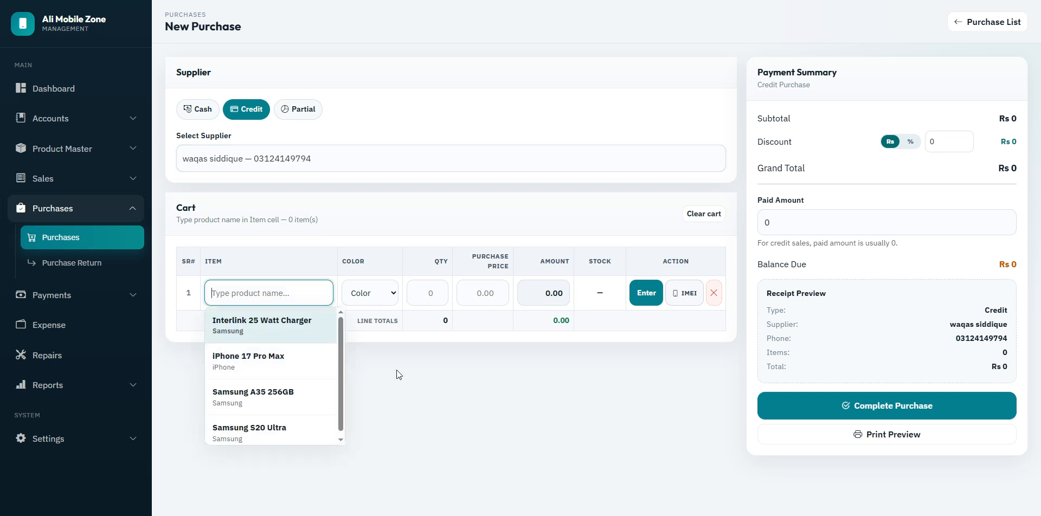
text(iin)
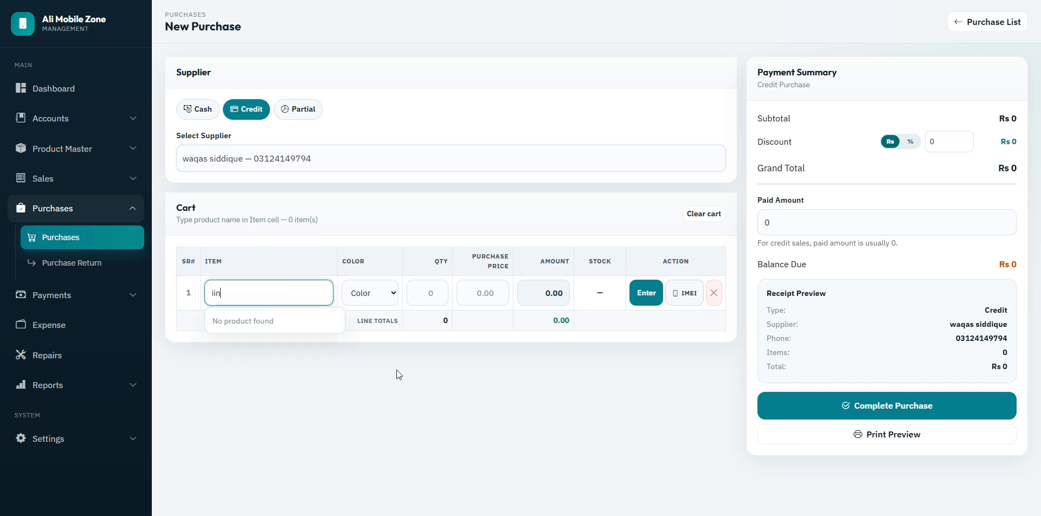
key(BackSpace)
key(BackSpace)
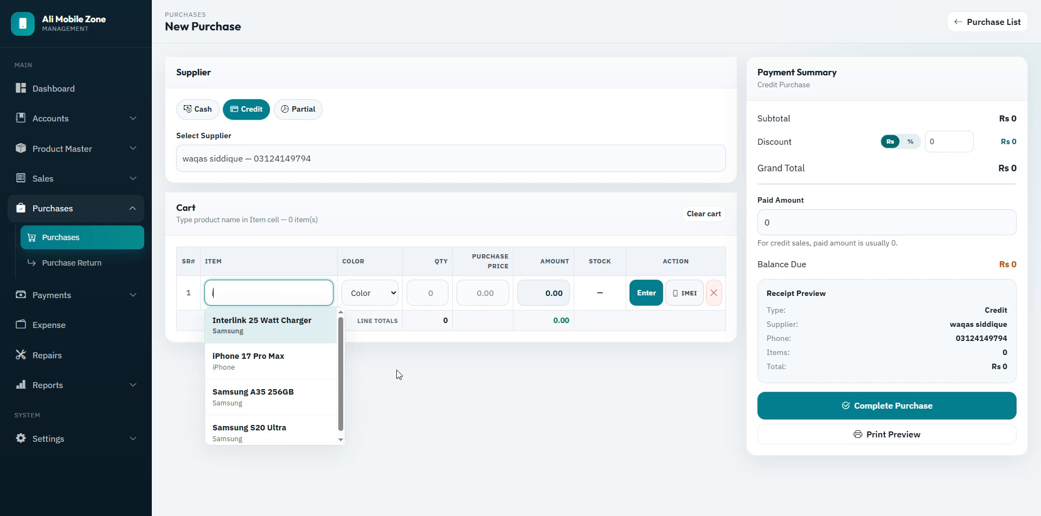
key(Return)
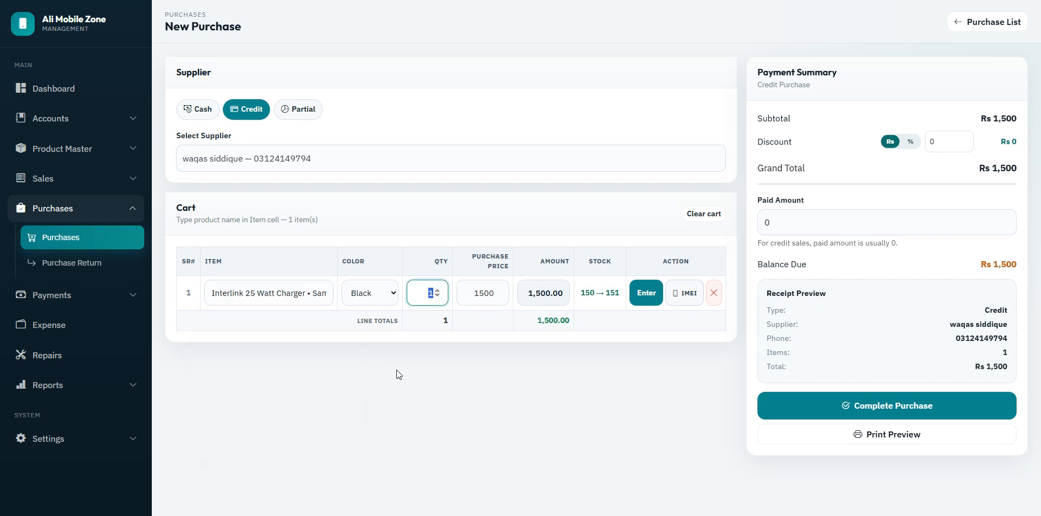
text(20)
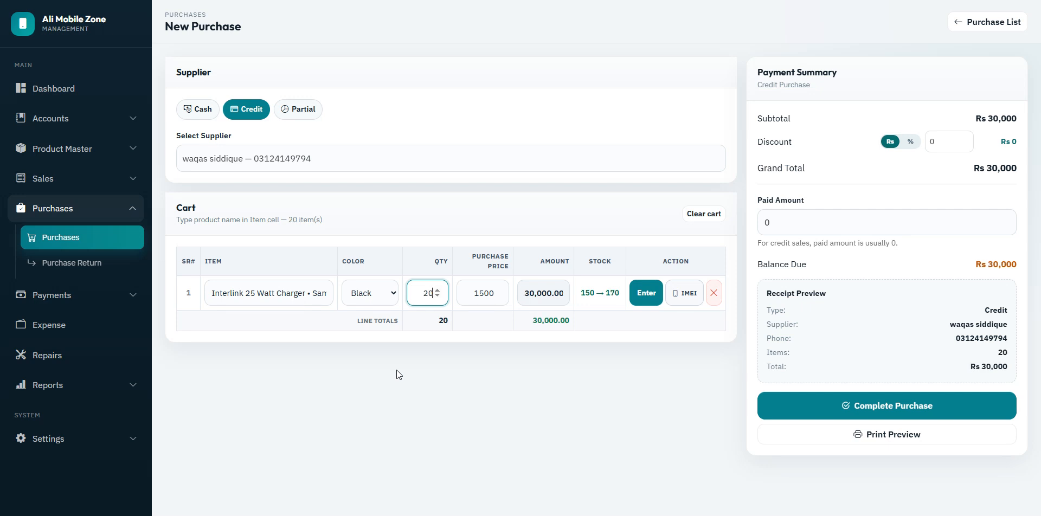
key(Return)
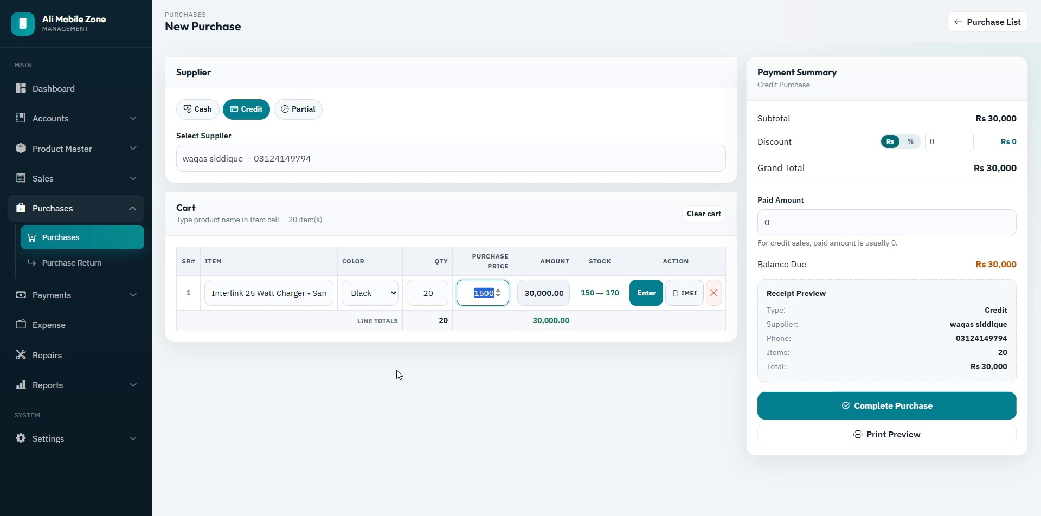
Step: Add 50 Pink Samsung A35 256GB and complete the Rs 2,030,000 purchase
key(Return)
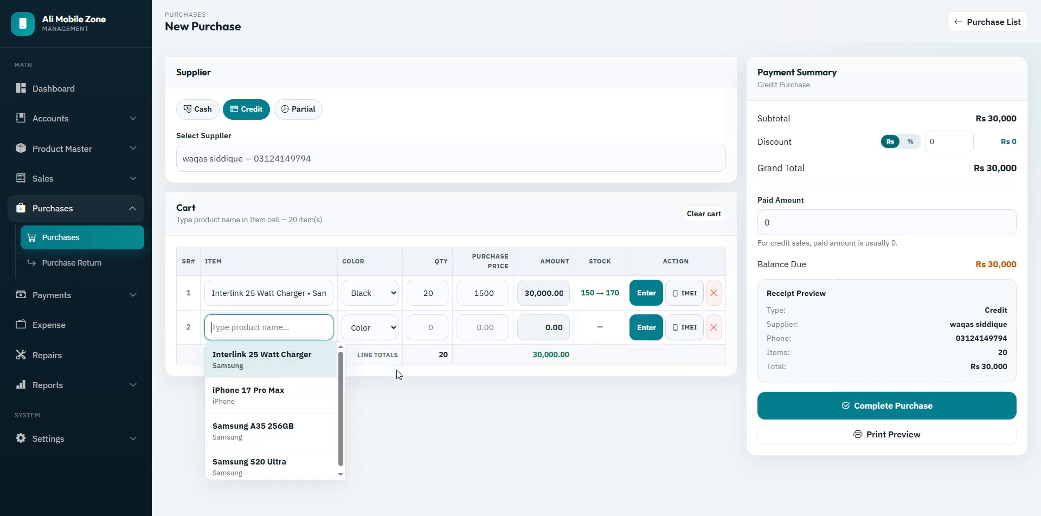
text(samsu)
key(Down)
key(Down)
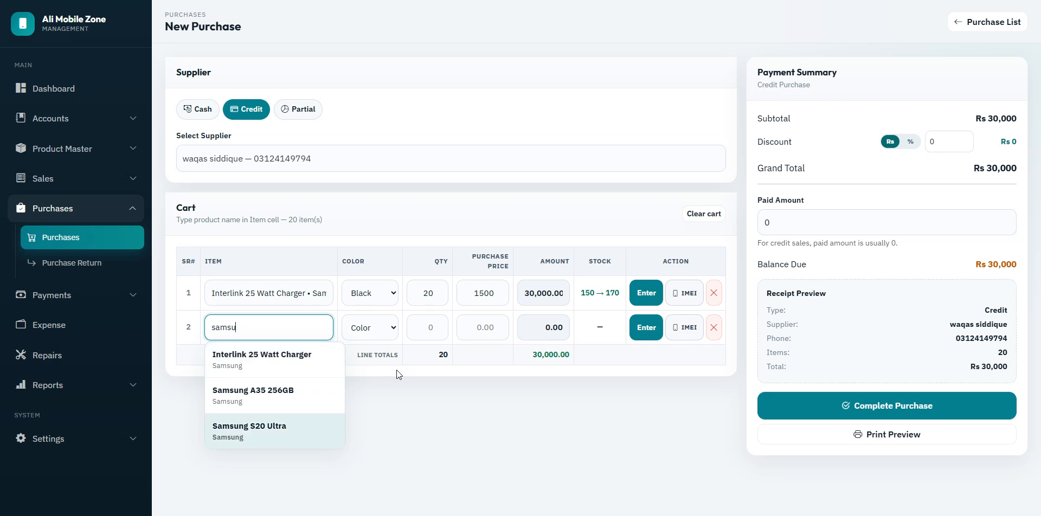
key(Up)
key(Return)
key(Down)
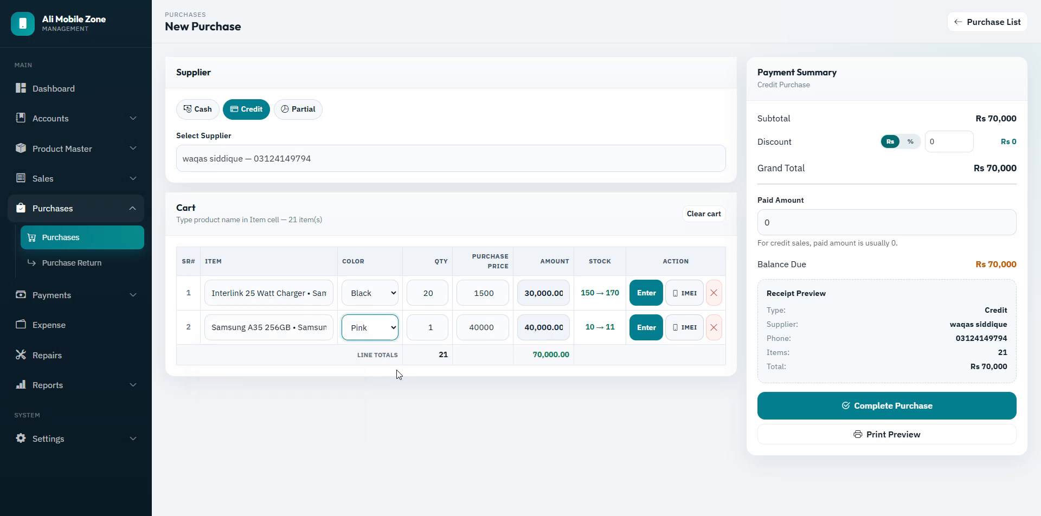
key(Down)
key(Up)
key(Tab)
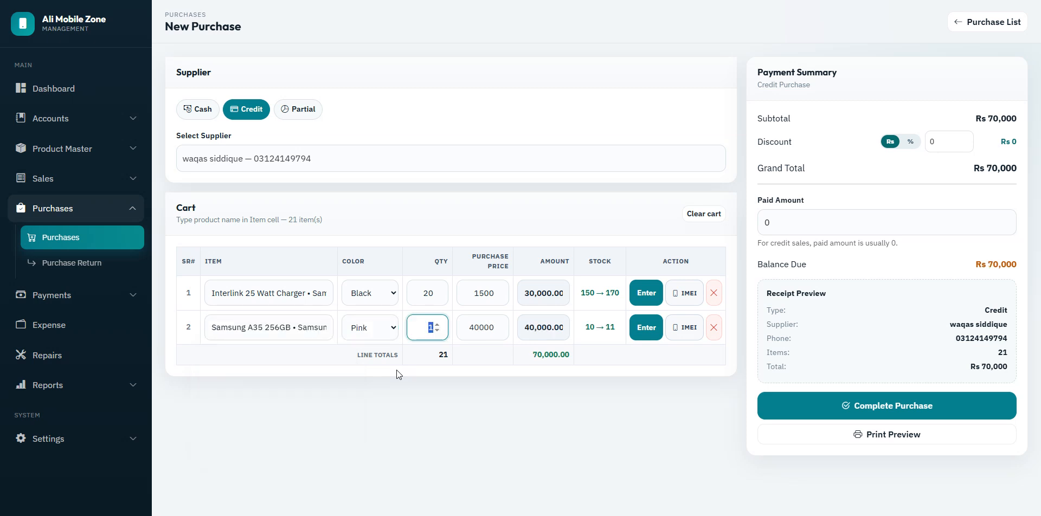
text(50)
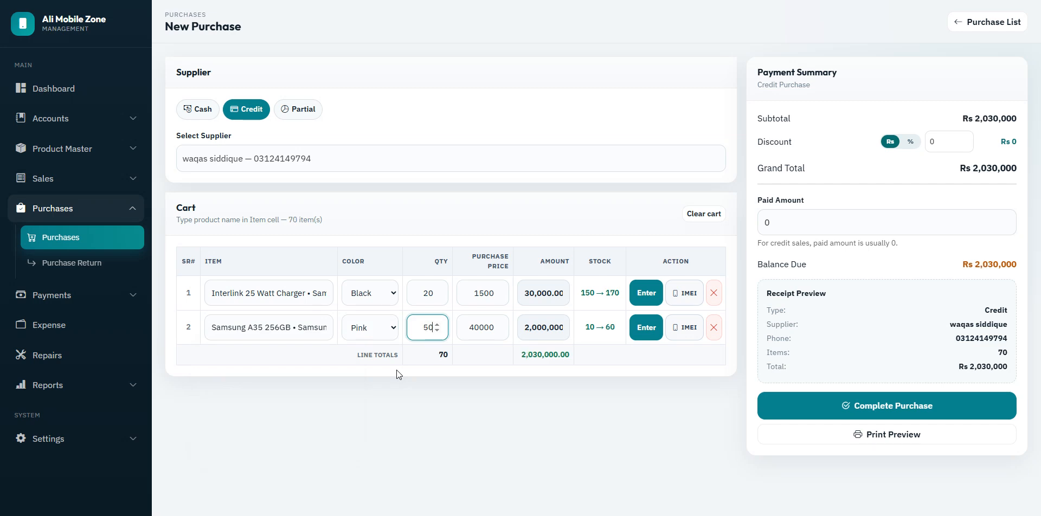
key(Tab)
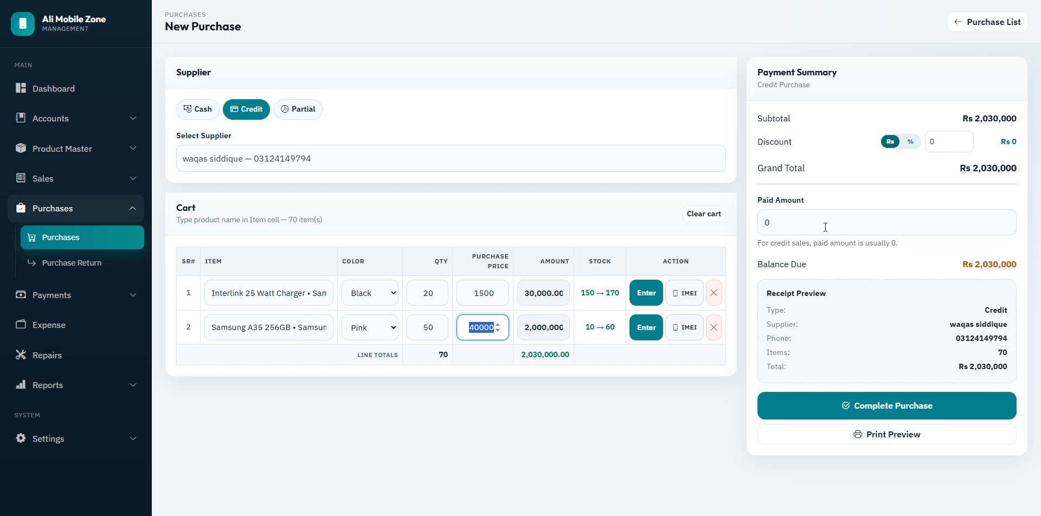
click(899, 411)
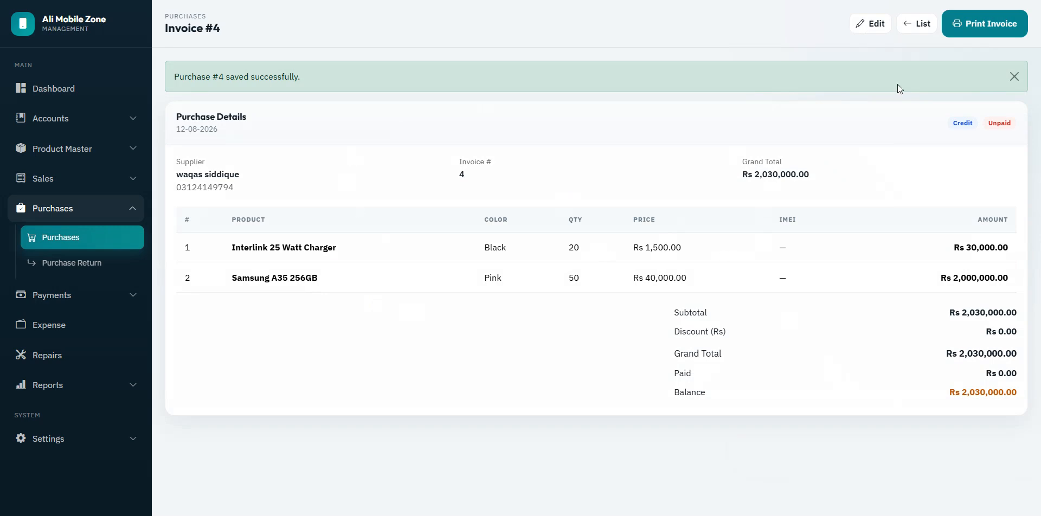
Step: Preview purchase invoice #4 in A5, thermal and A4 layouts, then return to its details
click(1002, 25)
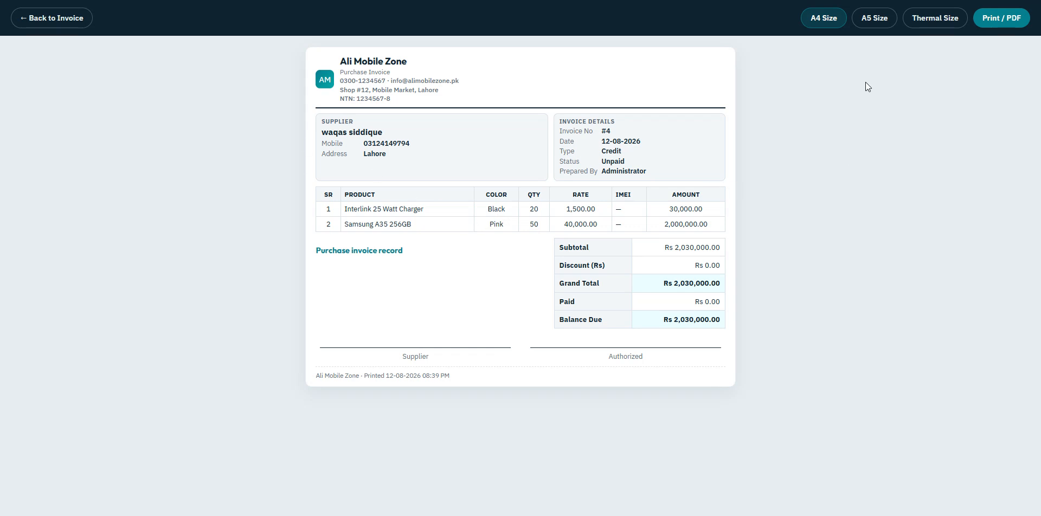
click(883, 23)
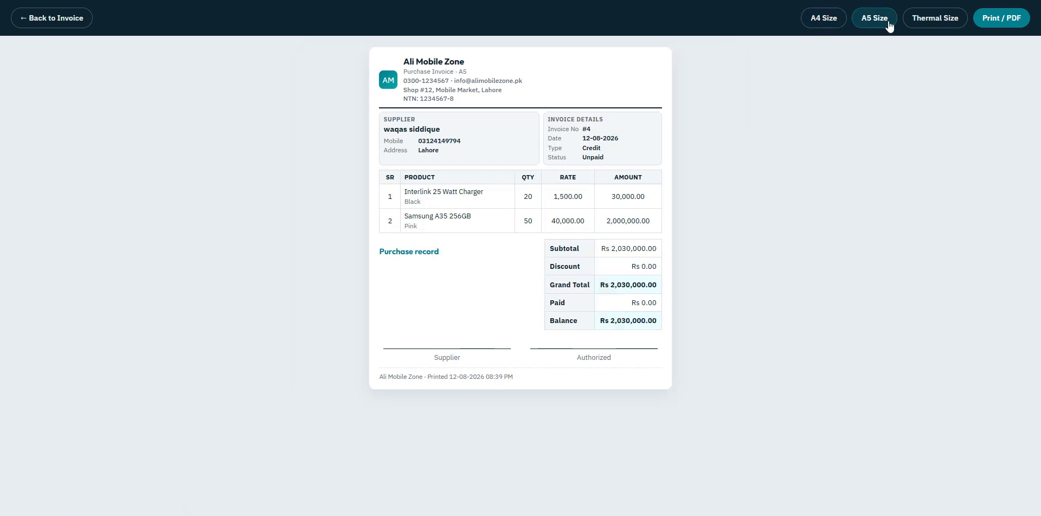
click(938, 23)
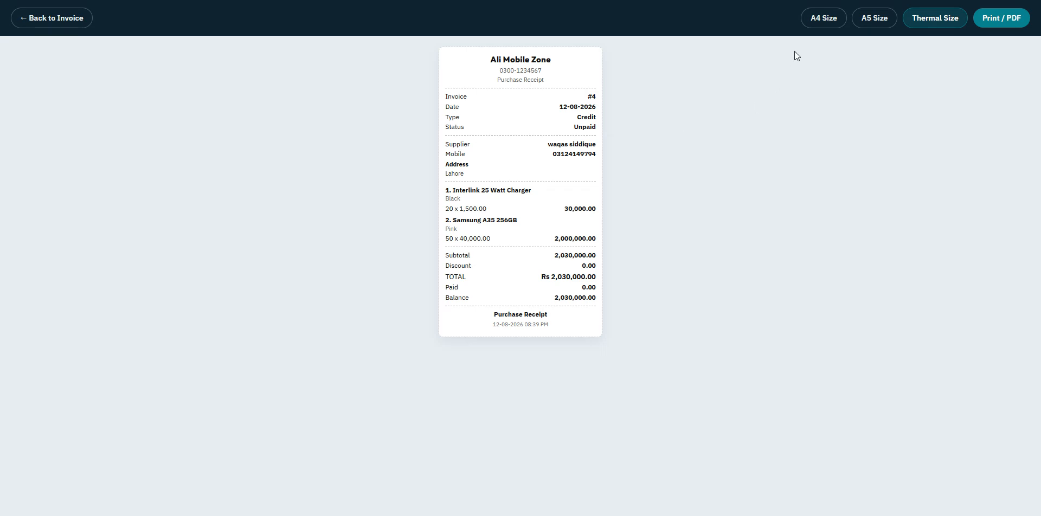
click(821, 21)
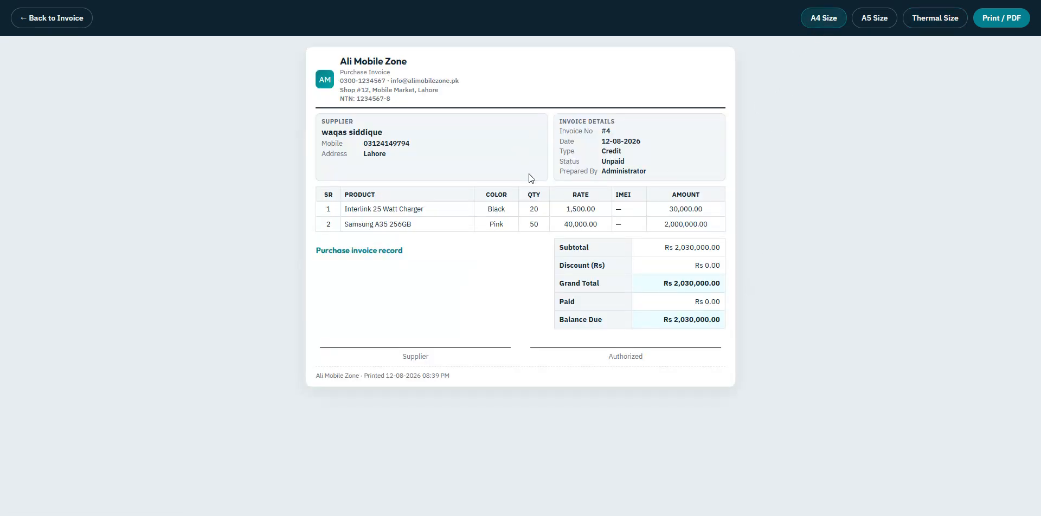
click(49, 25)
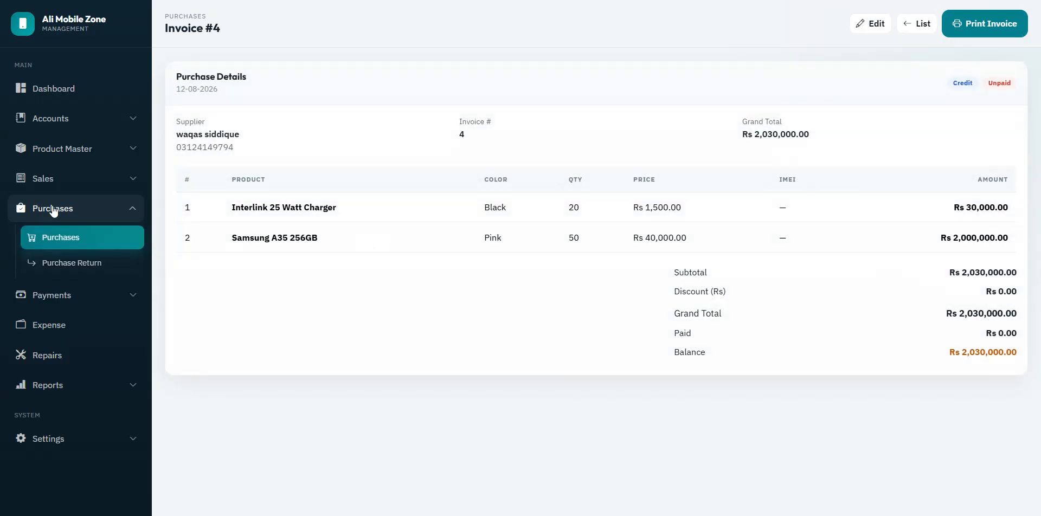
click(74, 264)
Step: Draft a purchase return loading invoice #1's items, then open the Sale List
click(608, 226)
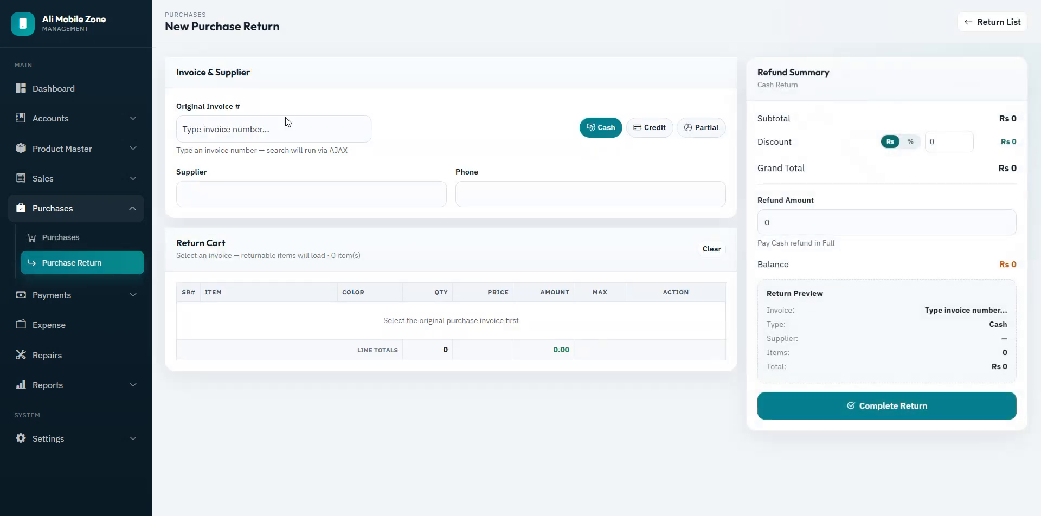
click(302, 128)
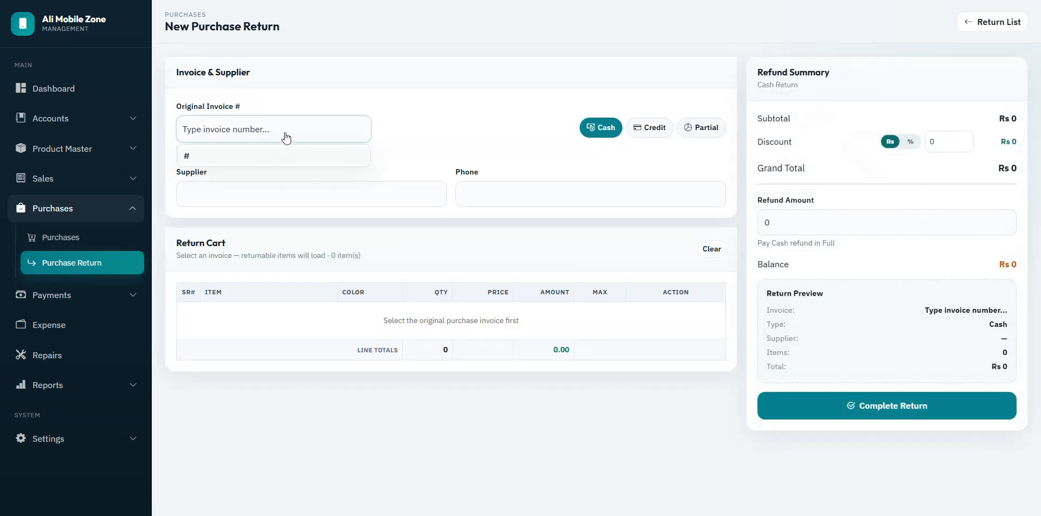
text(1)
click(293, 154)
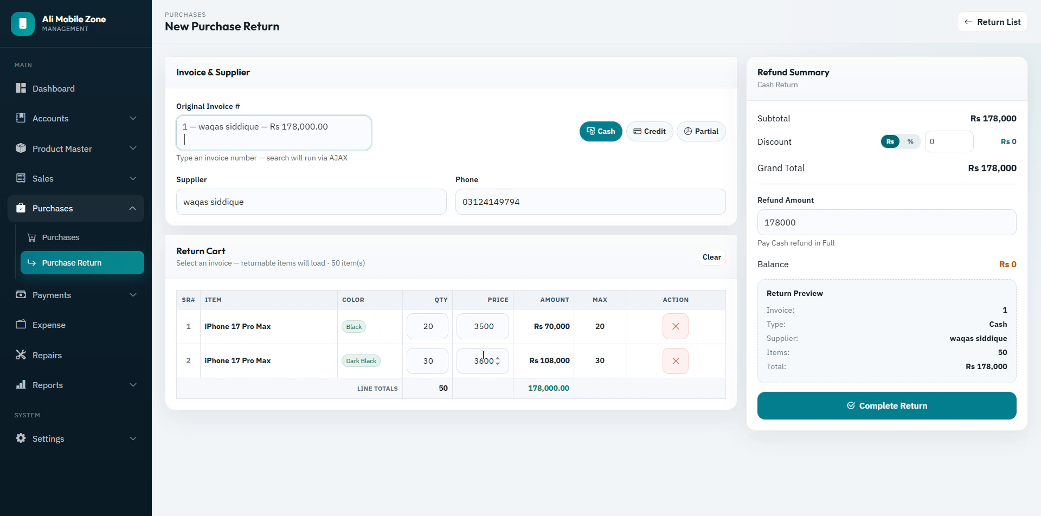
click(43, 179)
click(54, 211)
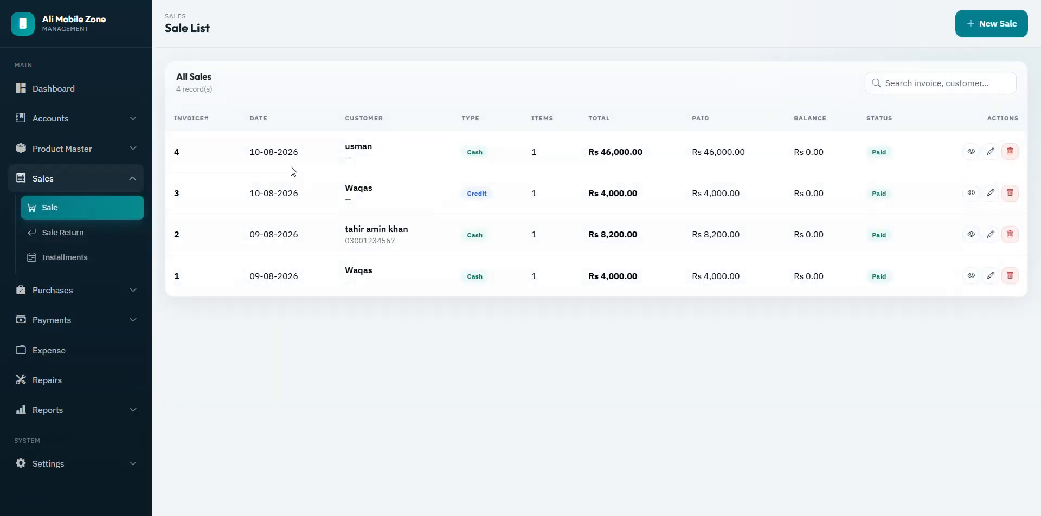
Step: Start a new sale from the Sale List and switch it to Existing customer
click(991, 23)
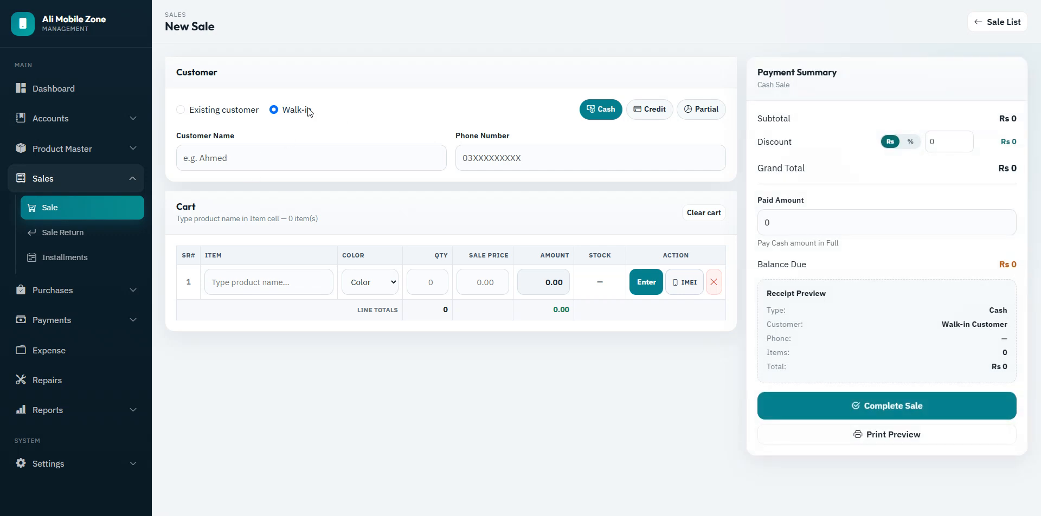
click(230, 110)
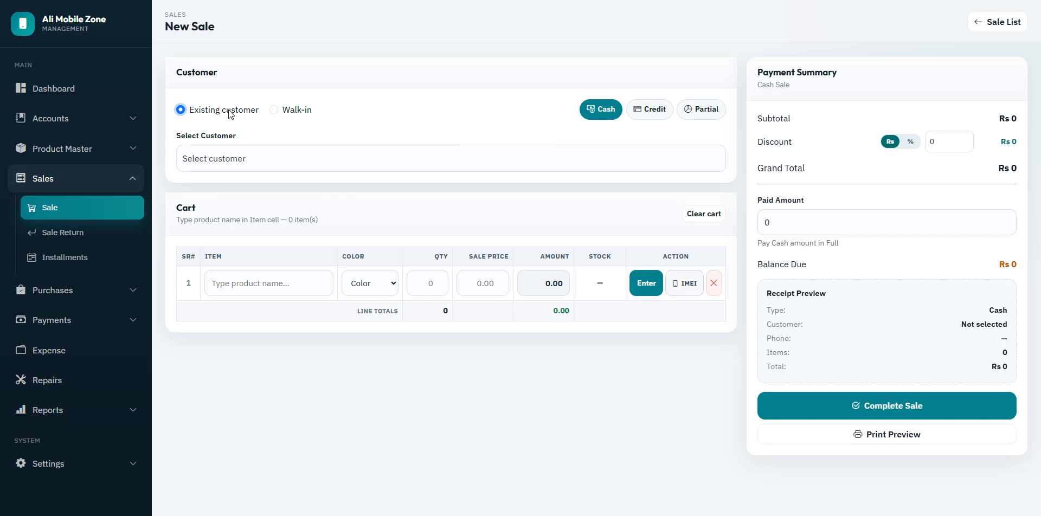
Step: Switch back to Walk-in and enter the customer's name and phone number
click(274, 110)
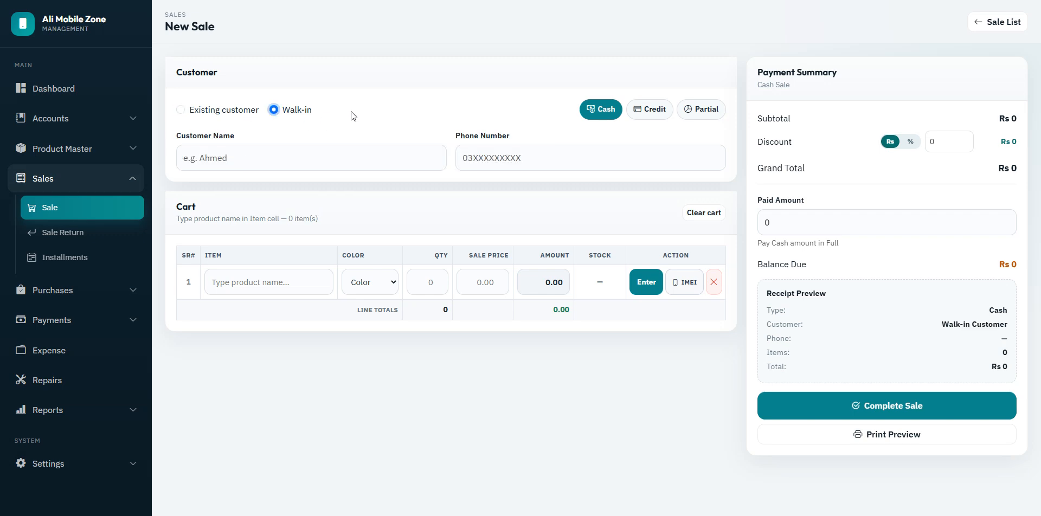
click(332, 160)
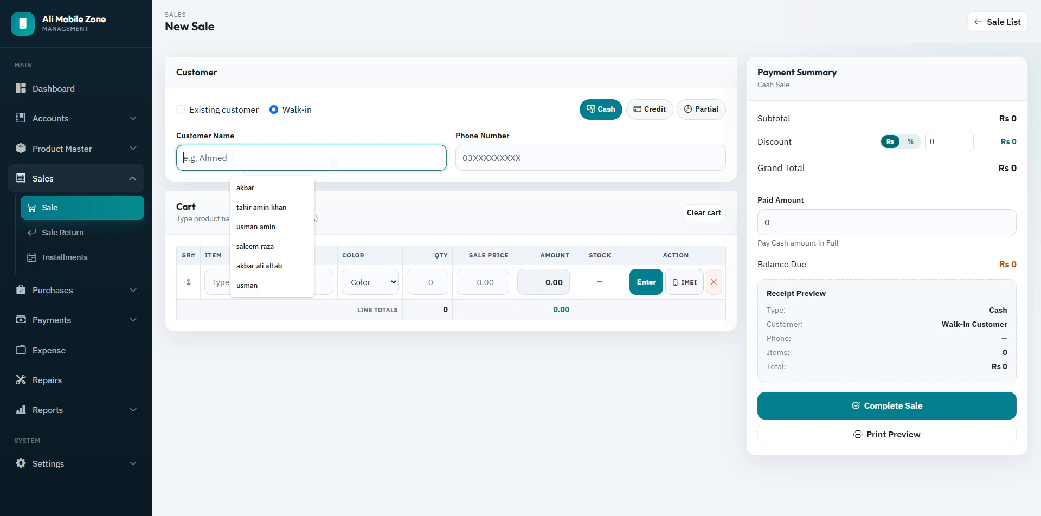
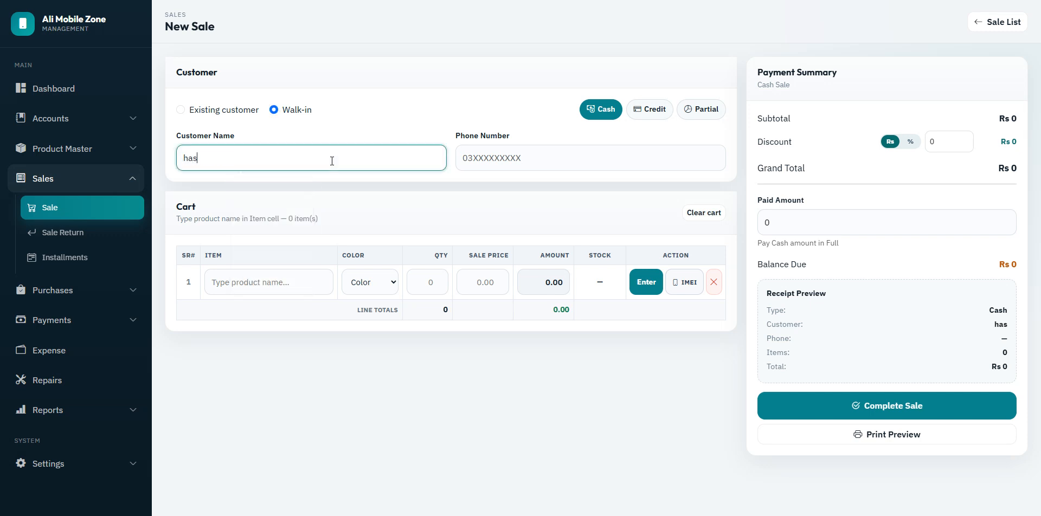
key(Tab)
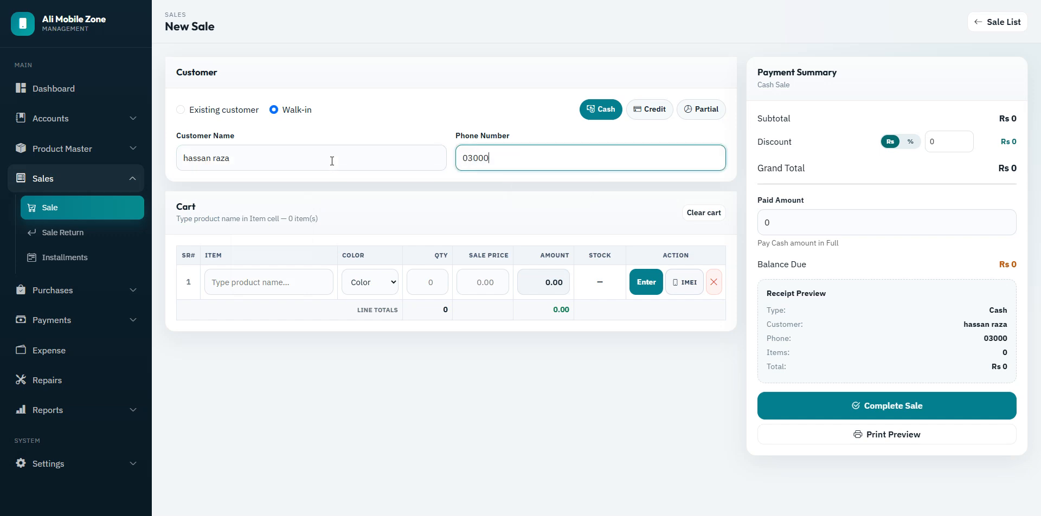
click(268, 286)
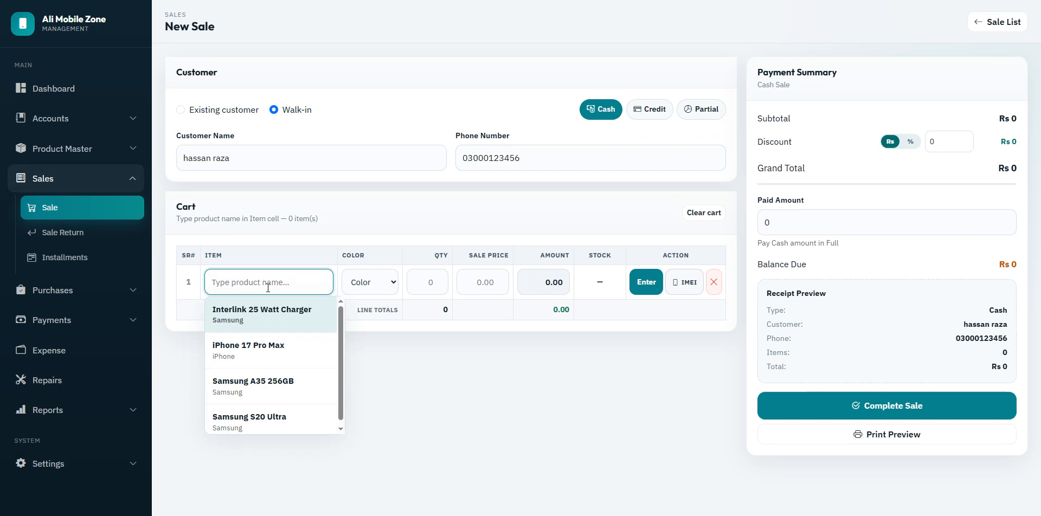
Step: Add one Interlink 25 Watt Charger and one Samsung A35 256GB to the cart
text(in)
key(Return)
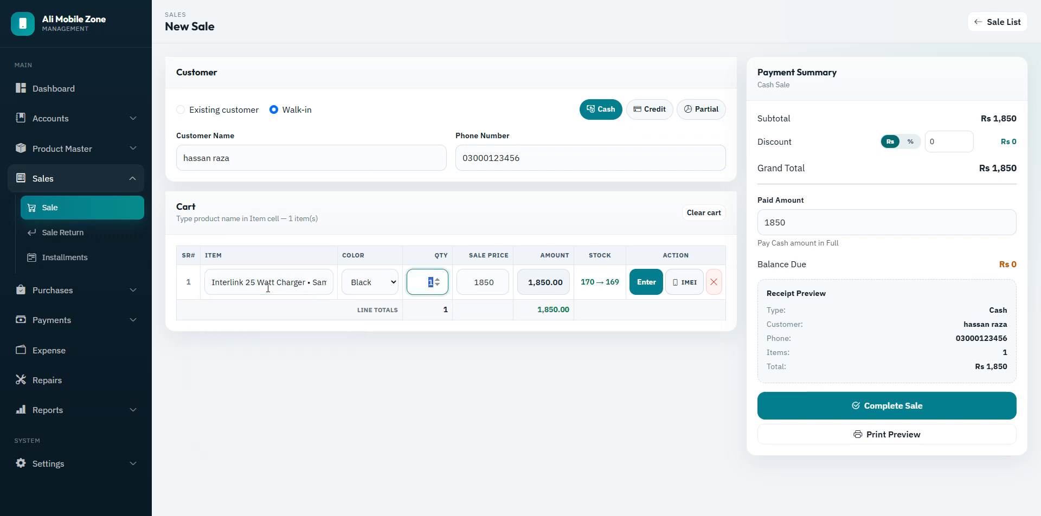
key(Return)
key(Return)
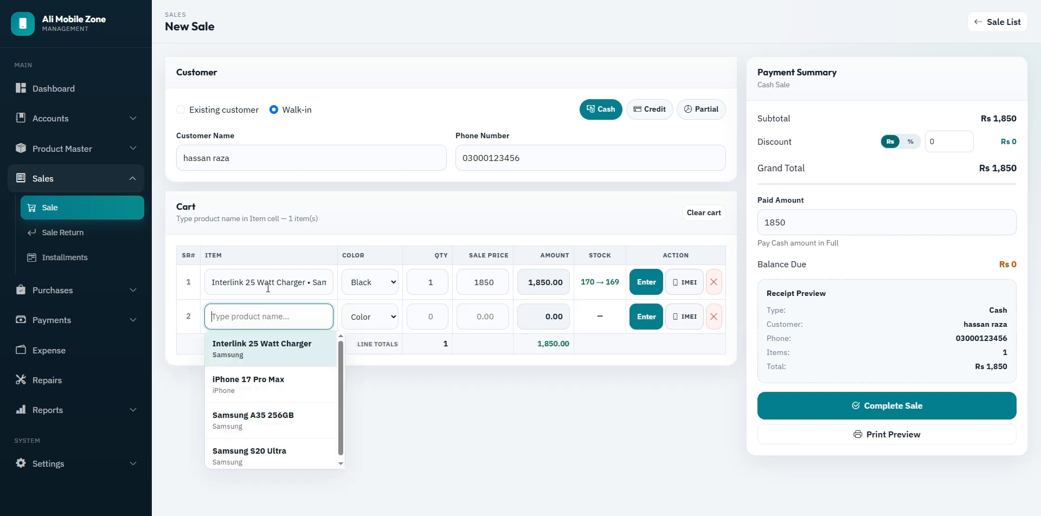
text(samsun)
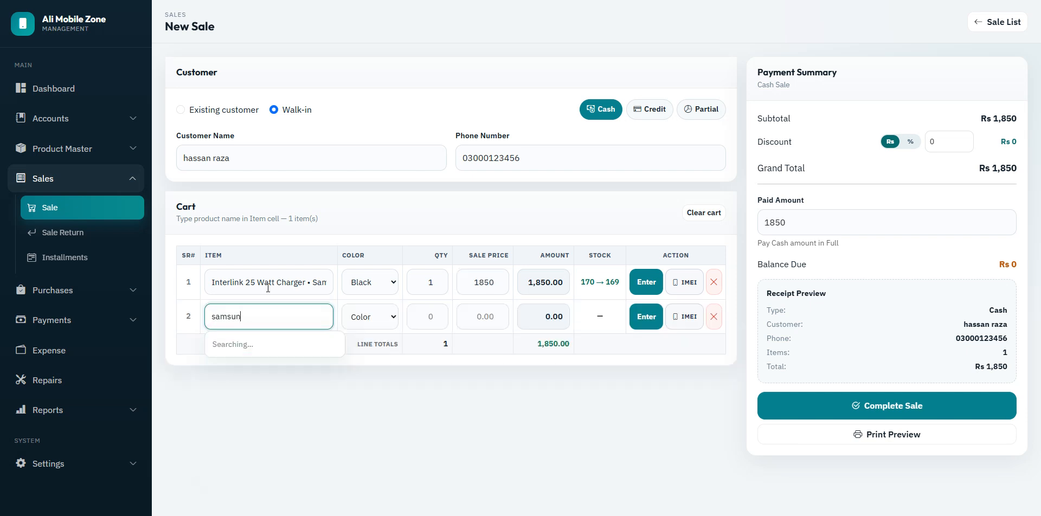
key(Down)
key(Return)
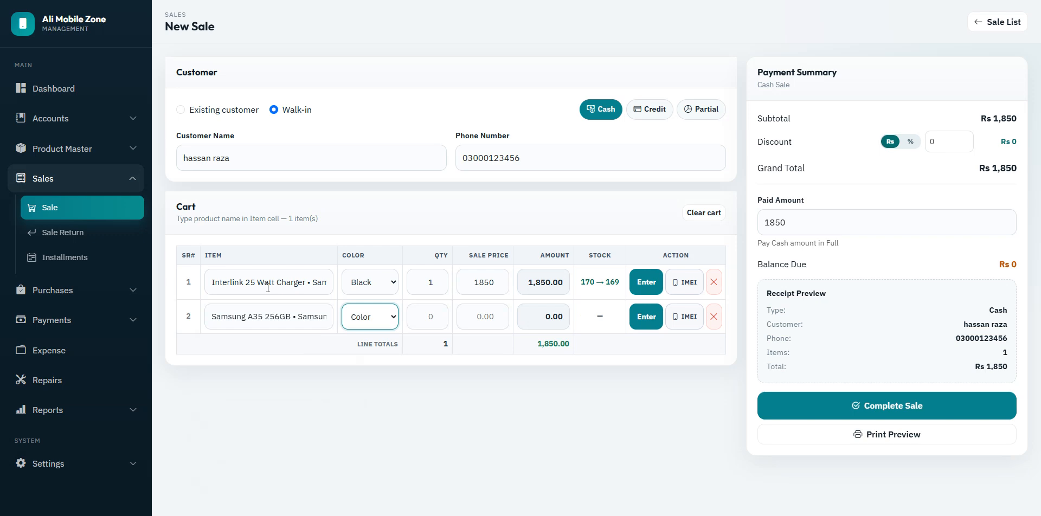
Step: Set the Samsung A35 row's colour to Black
click(363, 324)
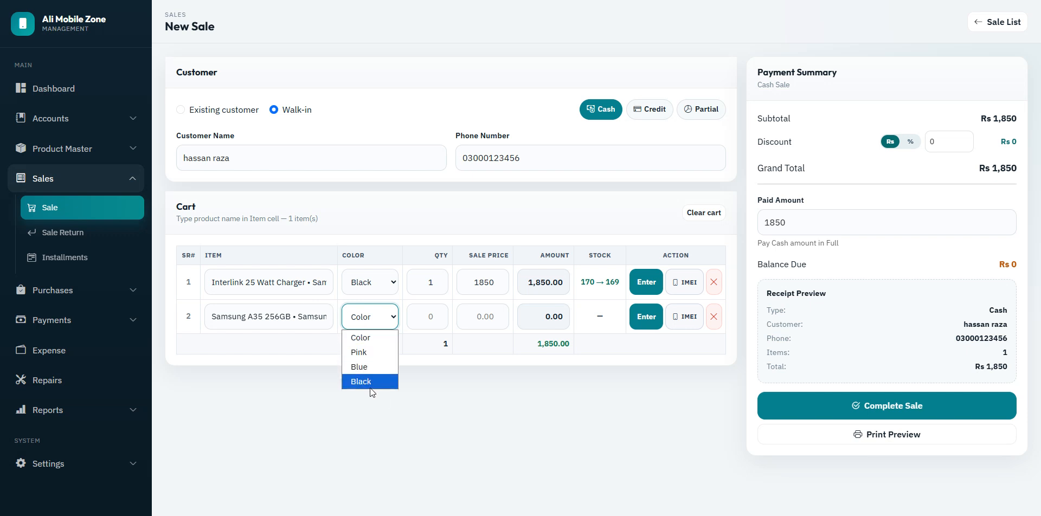
click(368, 352)
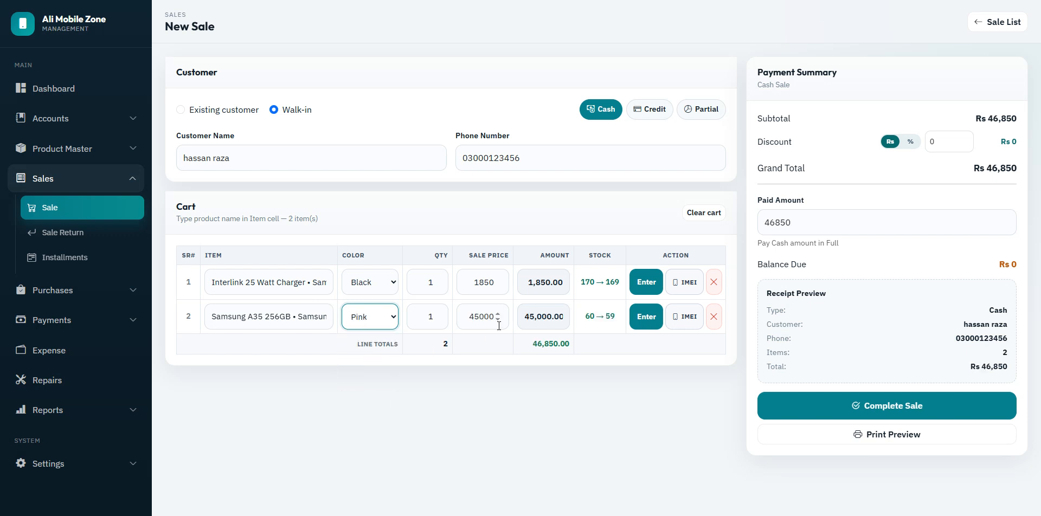
click(397, 325)
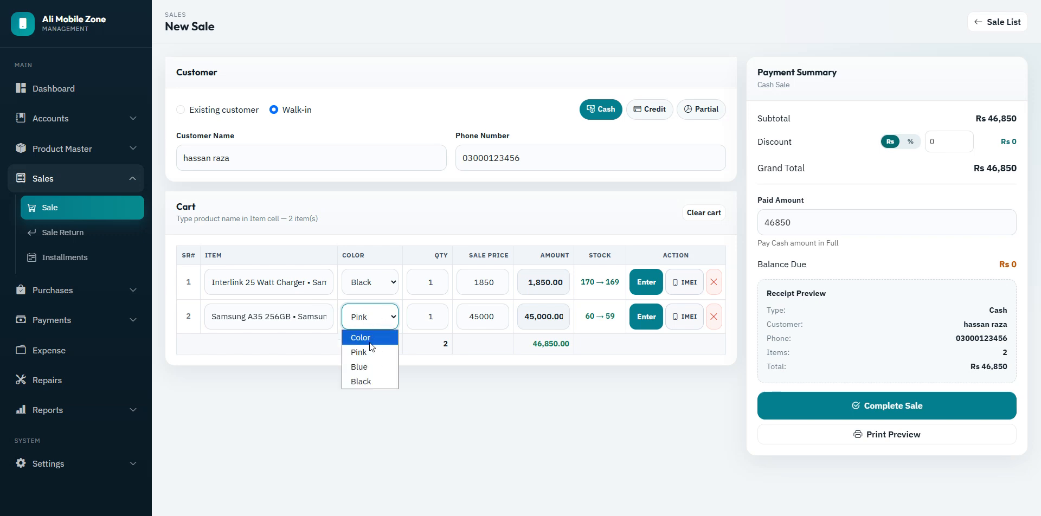
click(361, 337)
click(371, 321)
click(369, 381)
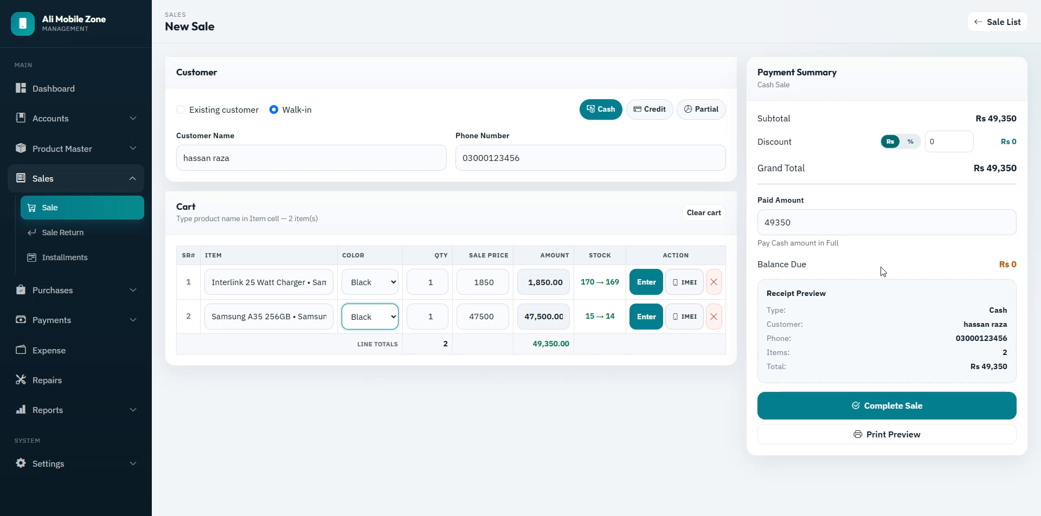
click(909, 142)
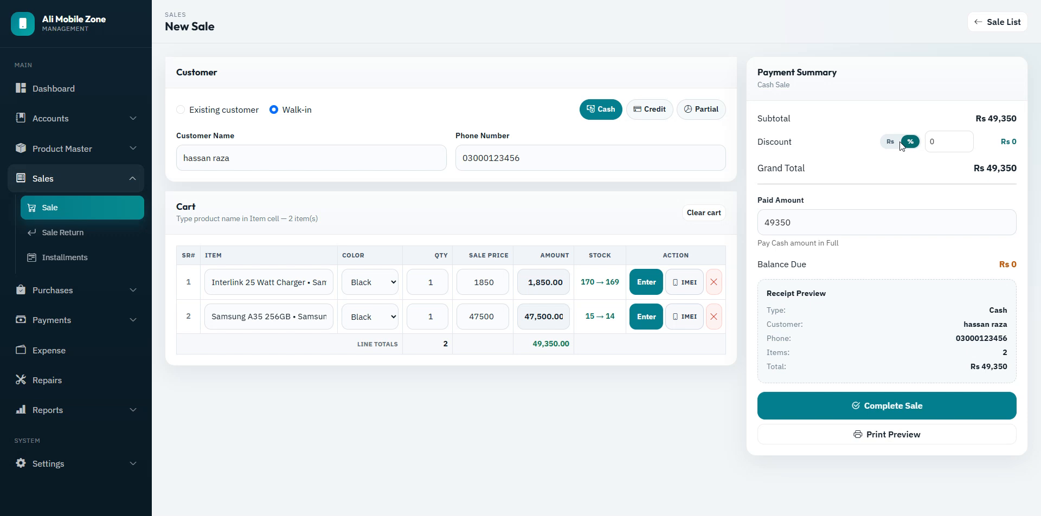
Step: Apply a flat Rs 350 discount for a Rs 49,000 total and complete the sale
click(891, 142)
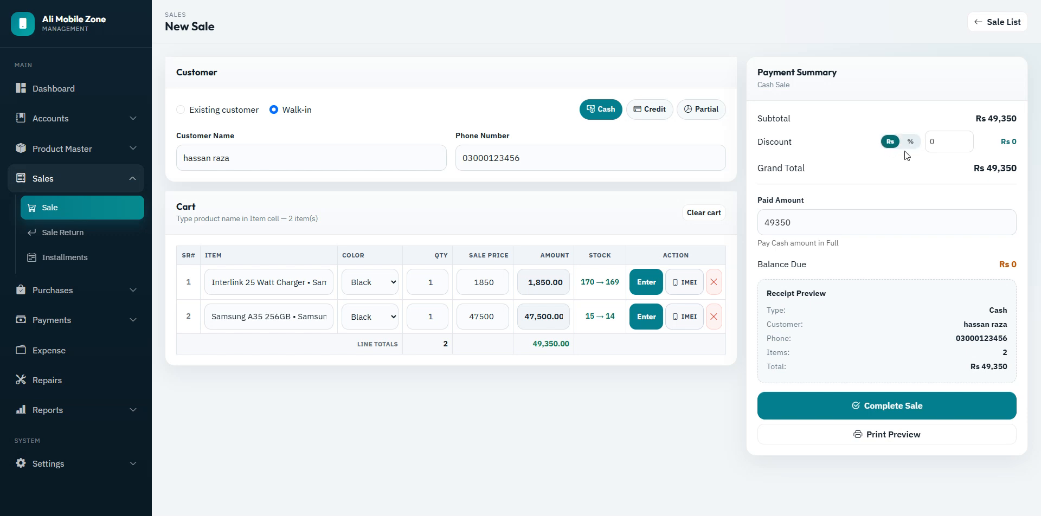
click(965, 138)
key(BackSpace)
text(9)
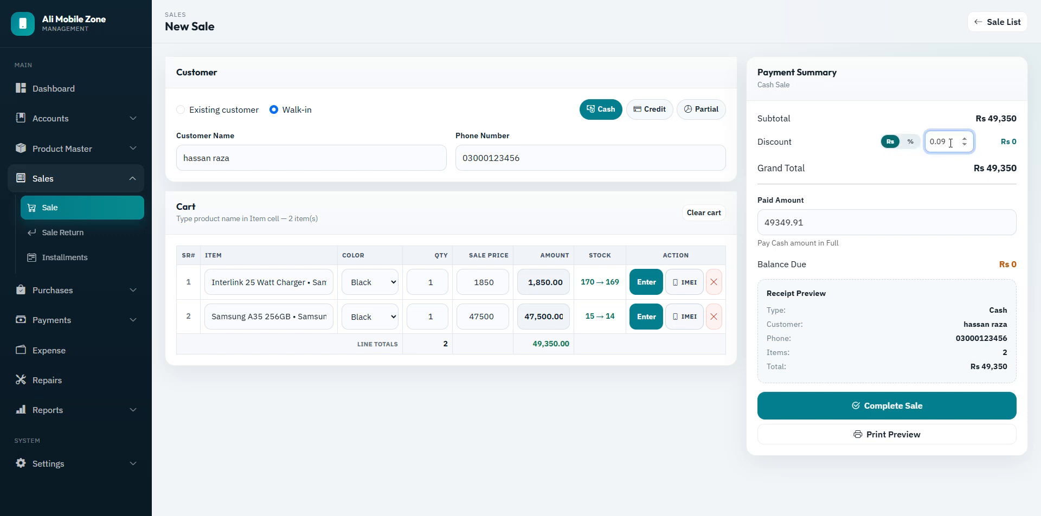
drag(951, 143, 930, 142)
text(350)
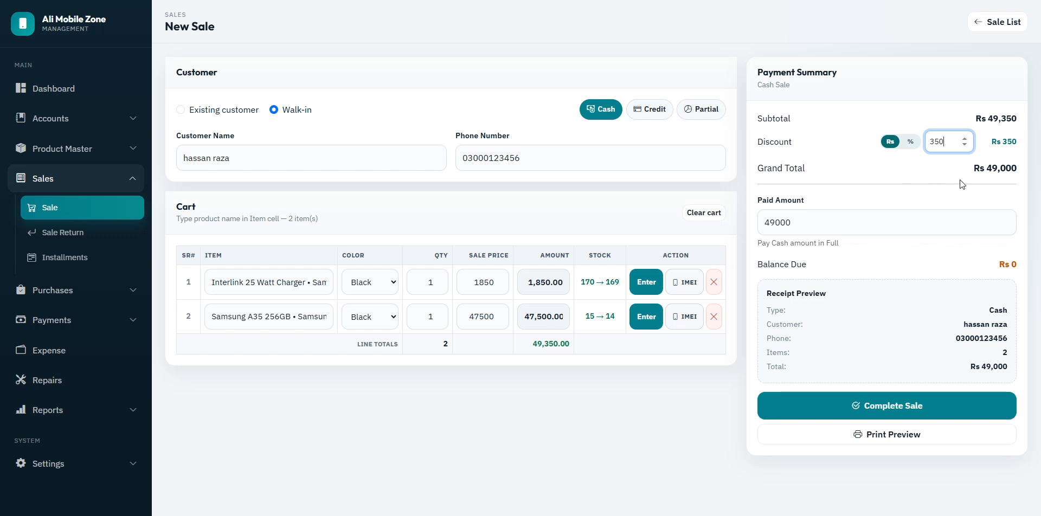
drag(986, 168, 1020, 168)
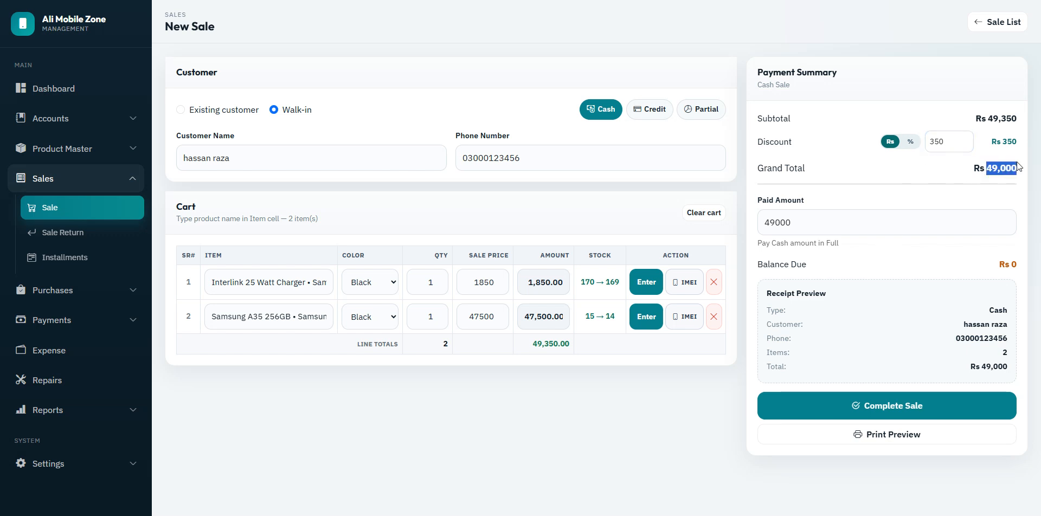
click(948, 166)
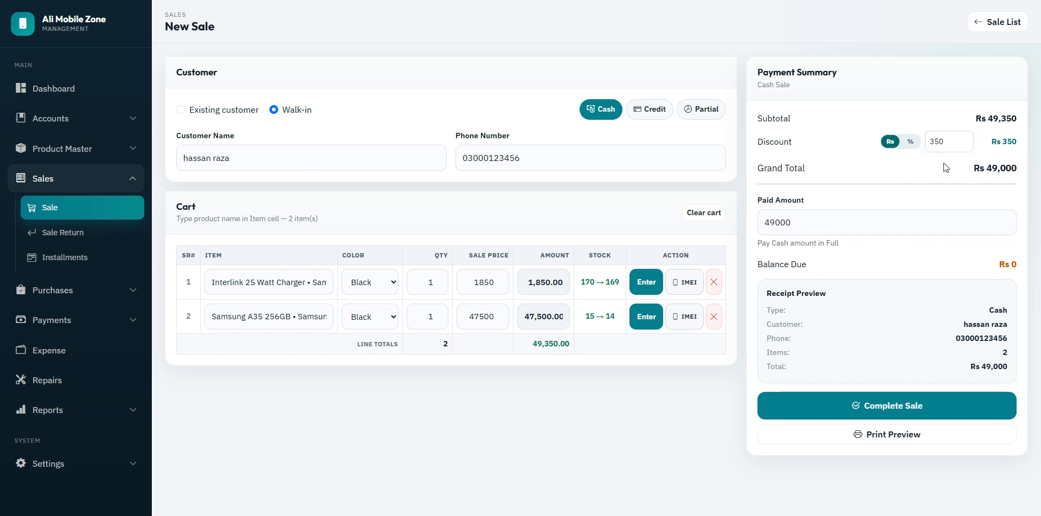
click(904, 401)
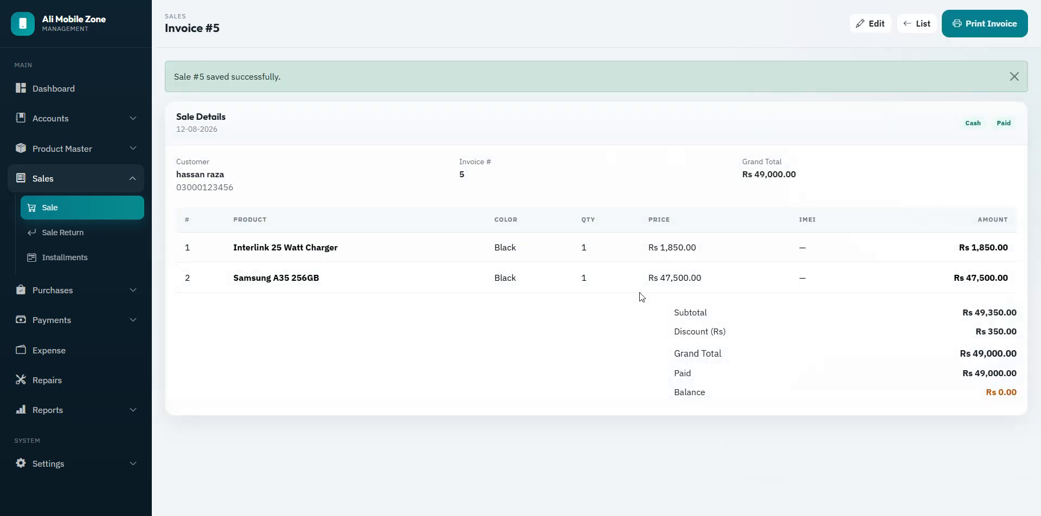
Step: Preview invoice #5's printout in A5 and thermal sizes, settling on the A4 layout
click(968, 30)
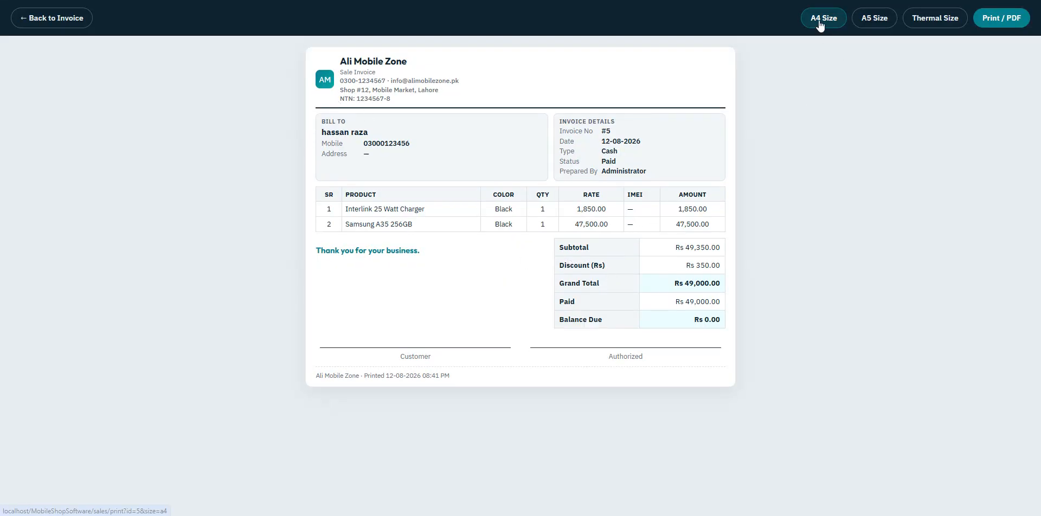
click(871, 19)
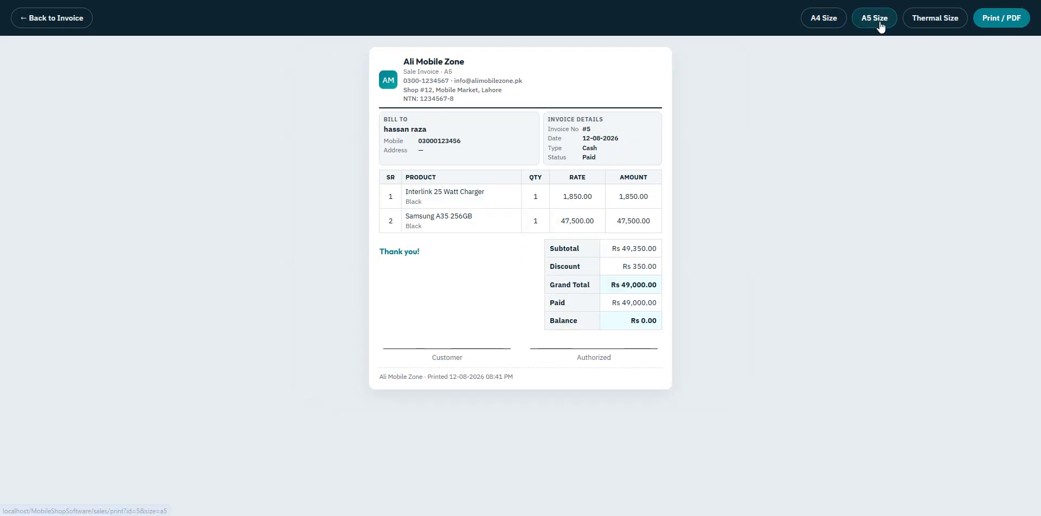
click(915, 26)
click(824, 20)
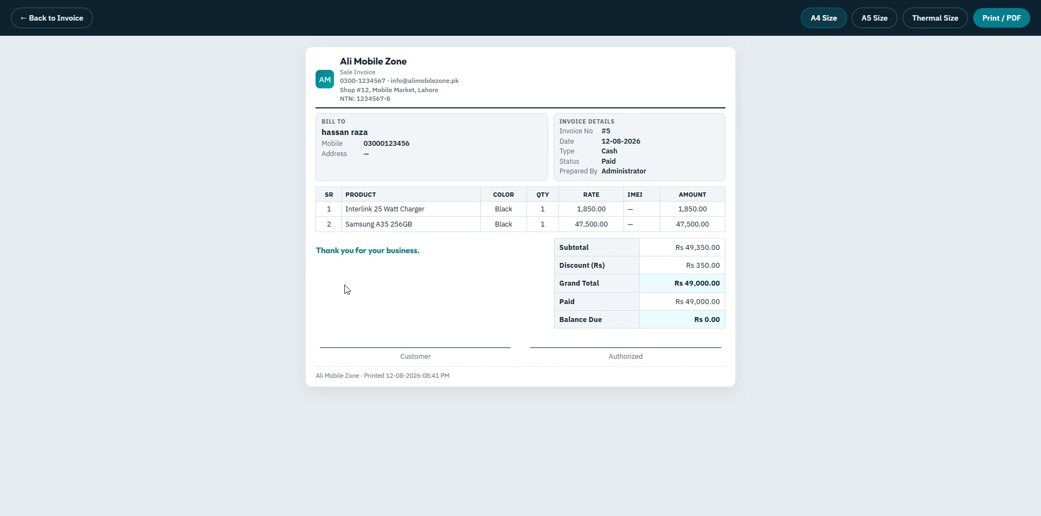
Step: Highlight the footer, header, Bill To and Invoice Details text, then return to invoice #5
drag(315, 377, 495, 378)
drag(338, 58, 421, 111)
click(432, 247)
drag(318, 120, 403, 161)
click(419, 148)
drag(561, 121, 630, 161)
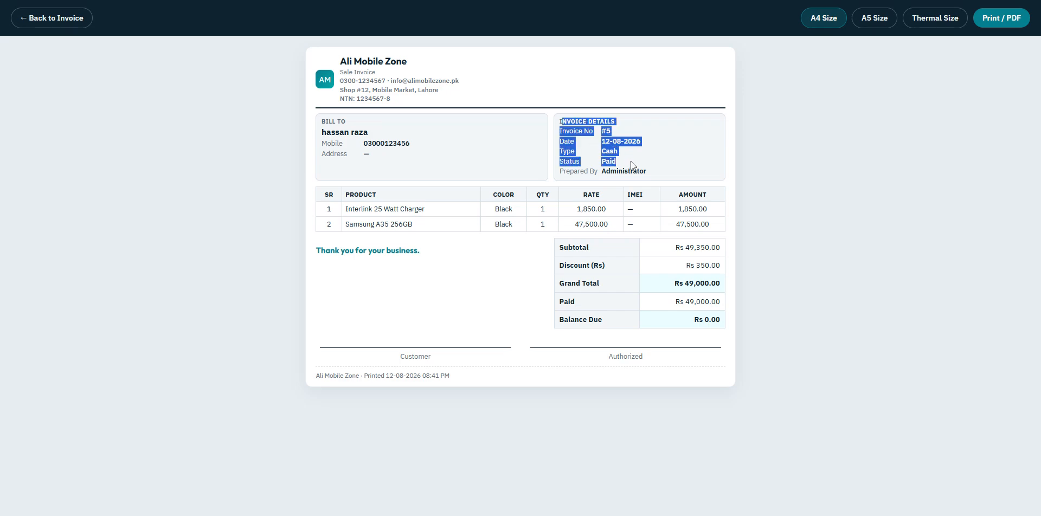
click(434, 279)
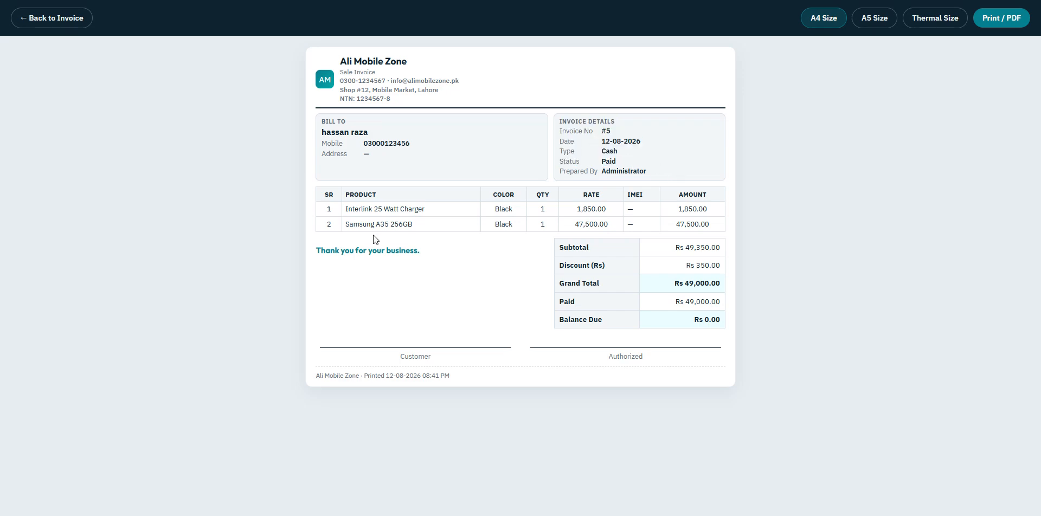
click(29, 22)
Step: View the Sale Return page, then the Customers Payment records
click(63, 234)
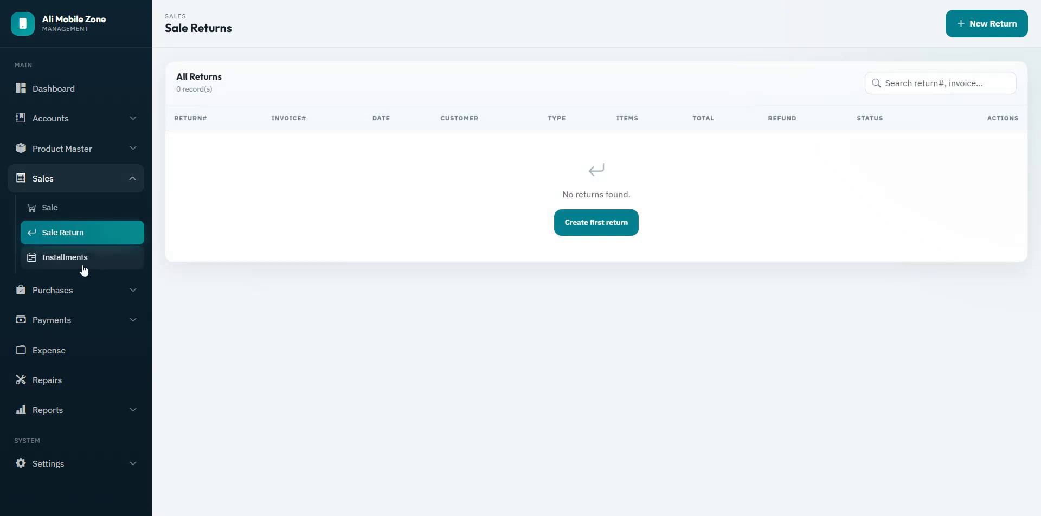
click(68, 190)
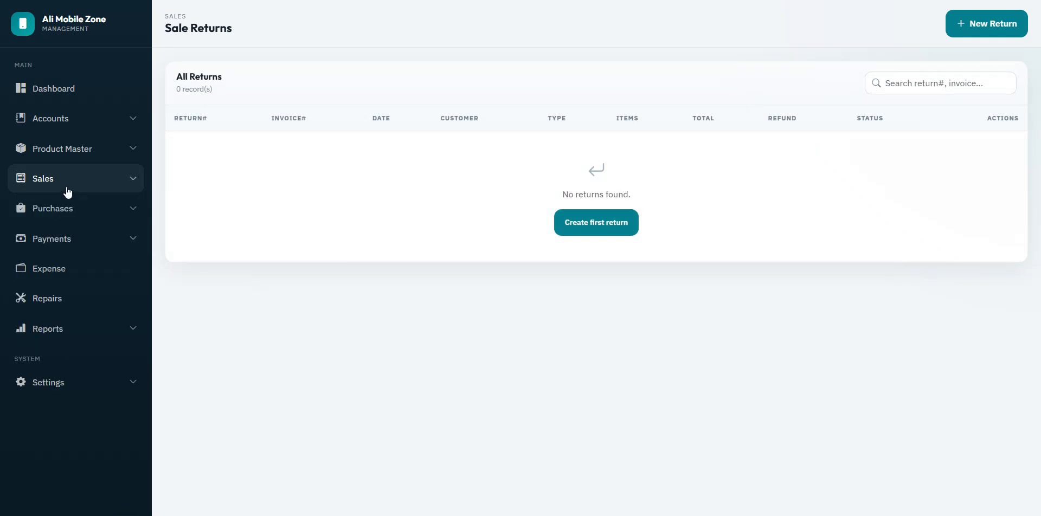
click(55, 243)
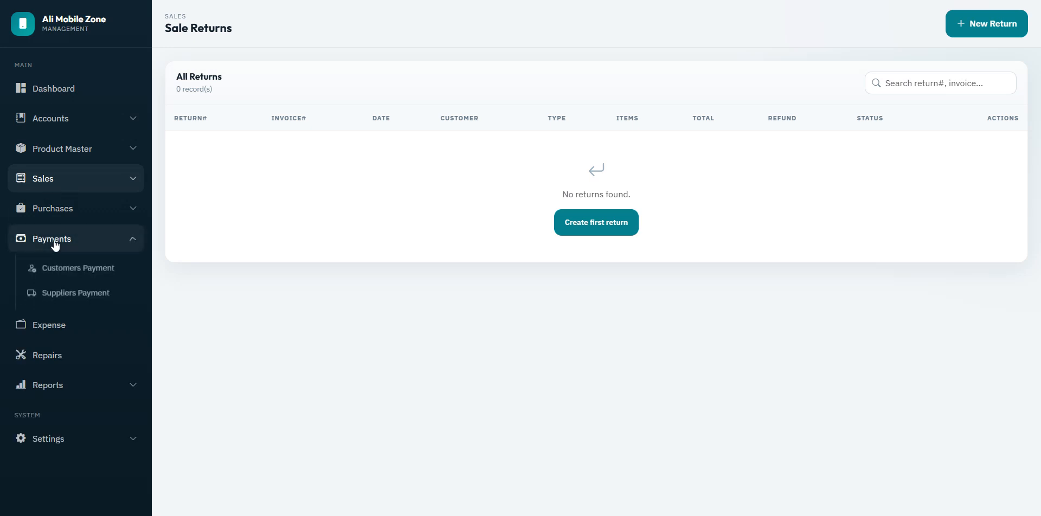
click(70, 273)
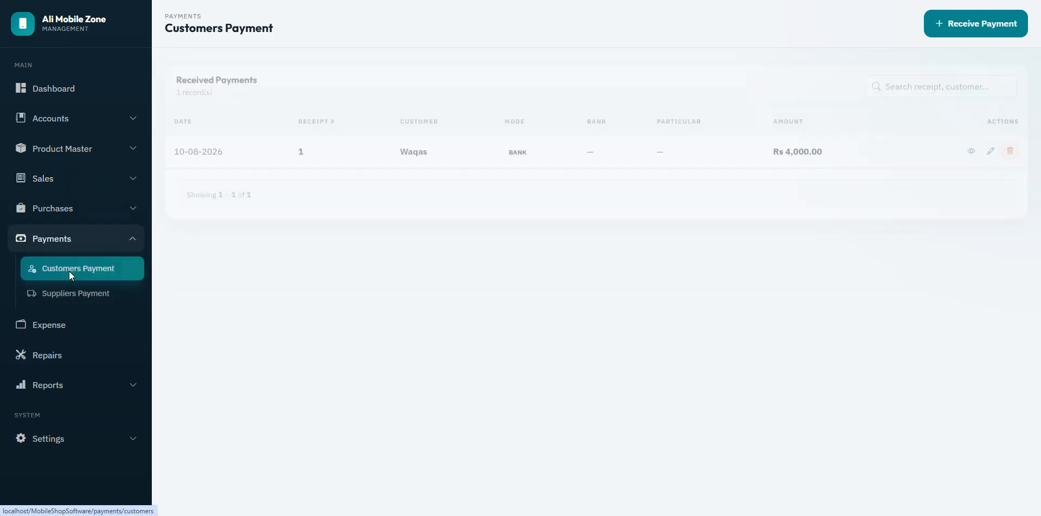
Step: Show the list of all five sales and start a new sale
click(60, 185)
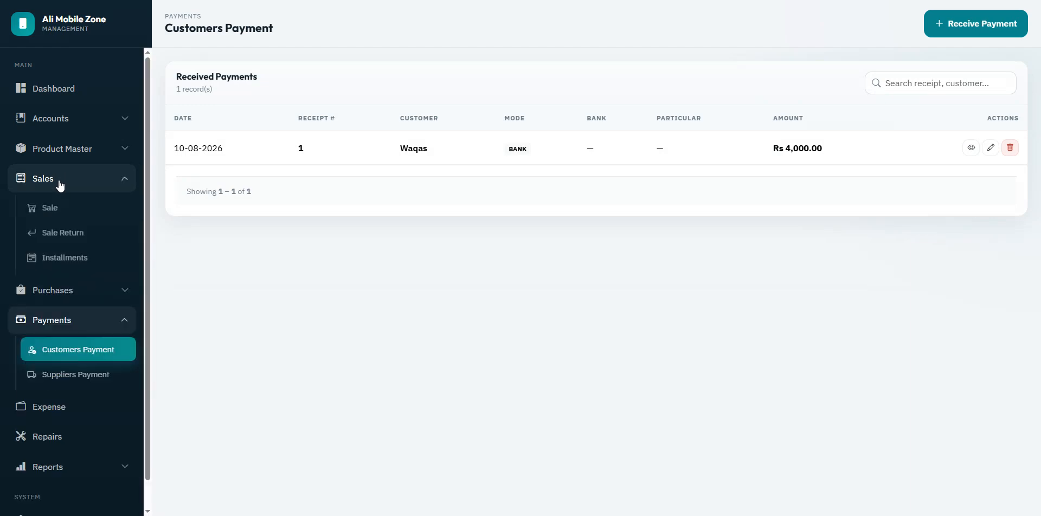
click(60, 213)
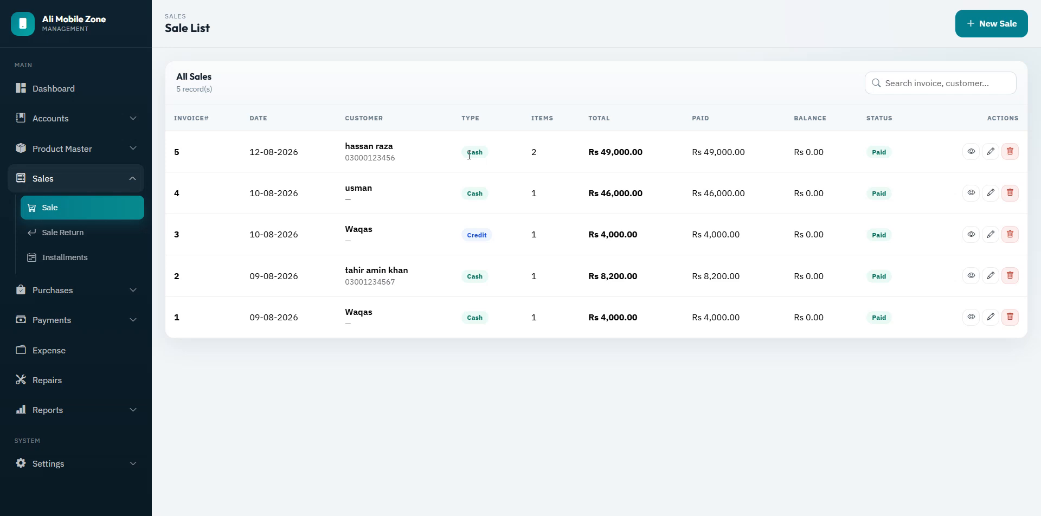
click(970, 30)
Step: Sell one Pink Samsung A35 256GB to an existing customer and complete the sale
click(205, 159)
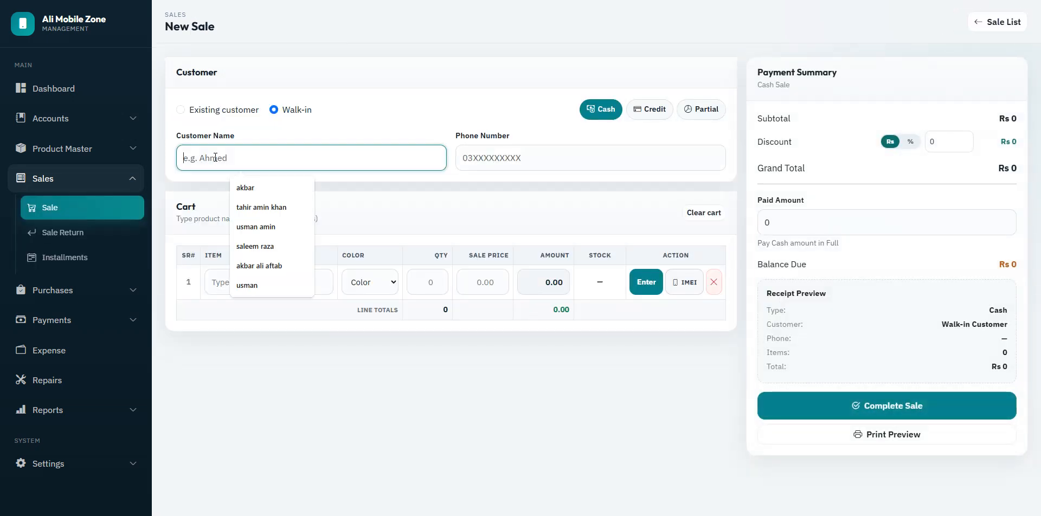
click(180, 109)
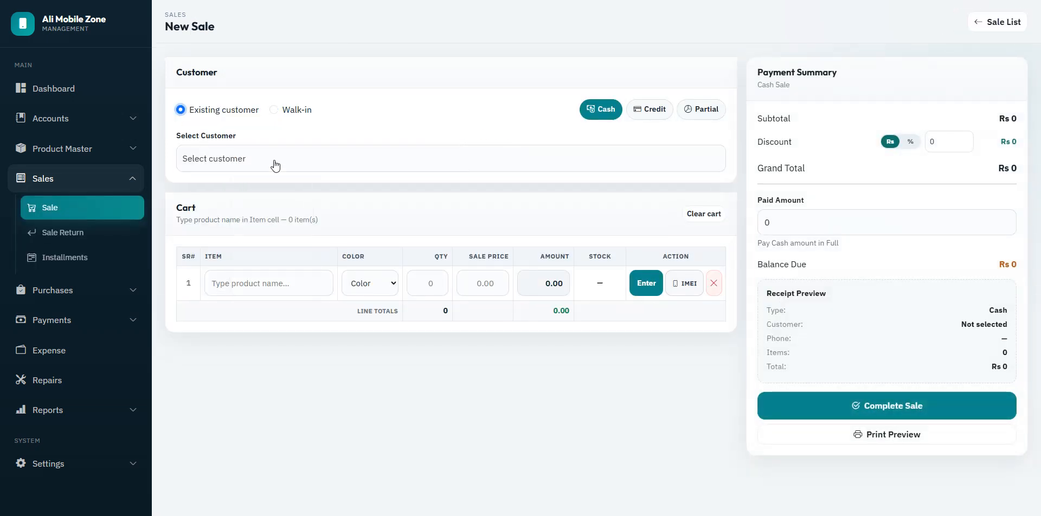
click(275, 161)
click(225, 234)
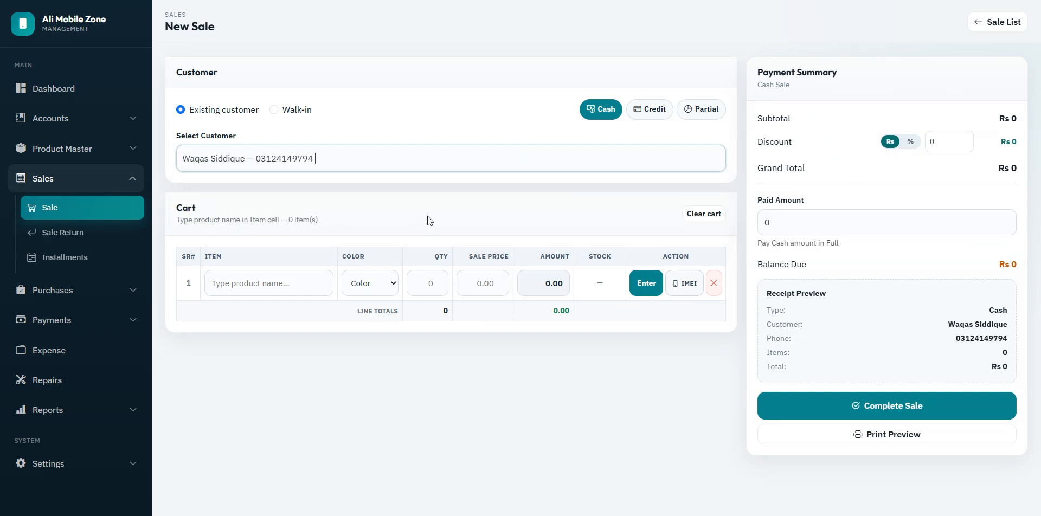
click(285, 282)
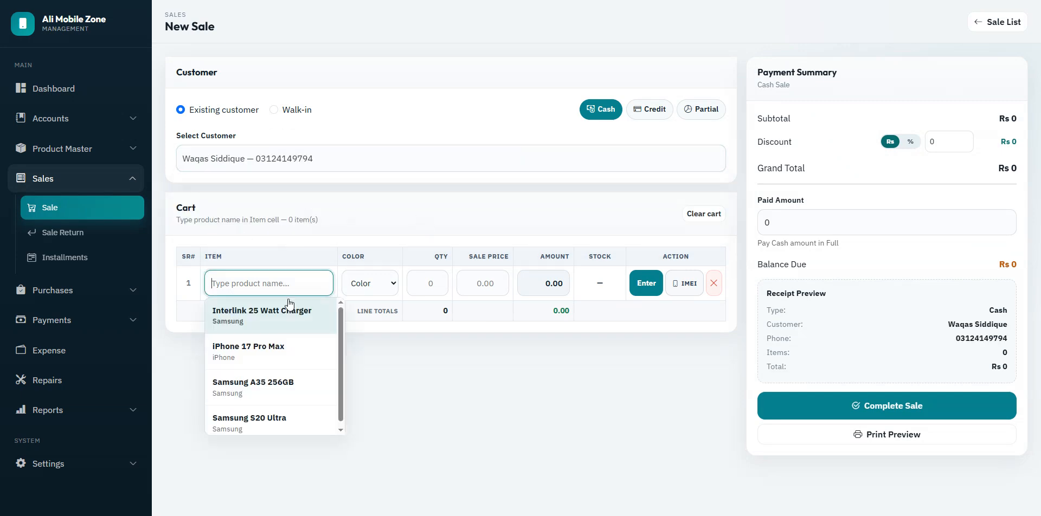
click(274, 395)
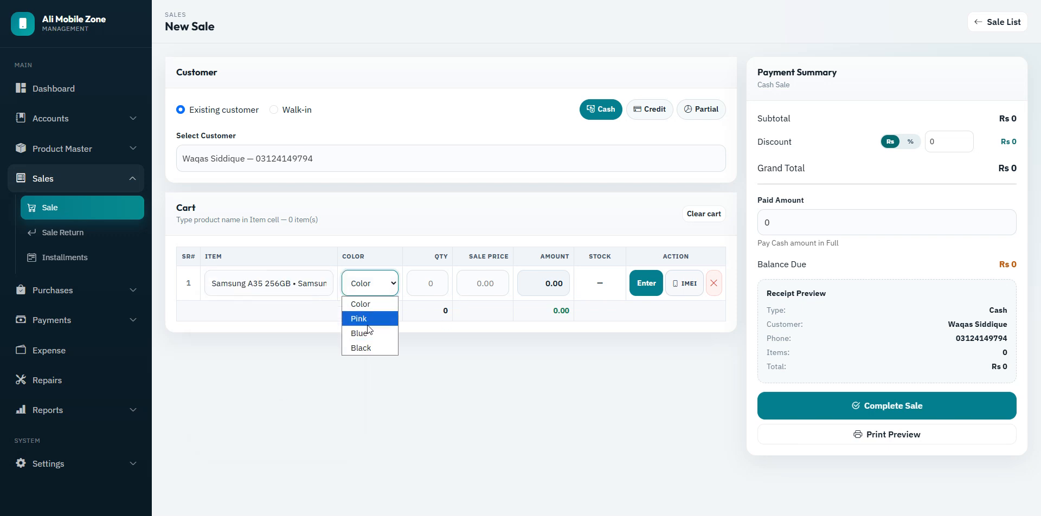
click(361, 320)
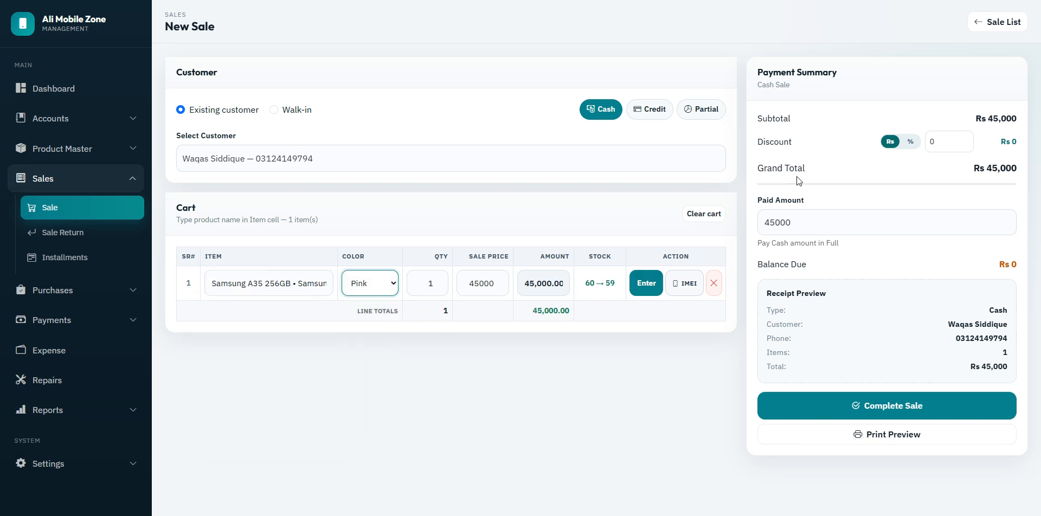
click(860, 407)
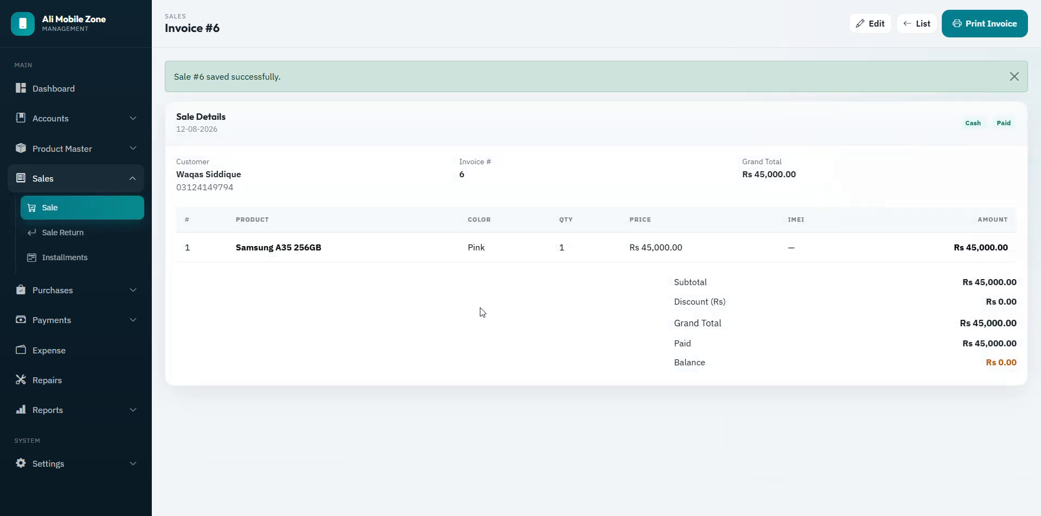
Step: Change sale #6 to Credit, update it, and confirm it shows Unpaid in the Sale List
click(874, 25)
click(667, 118)
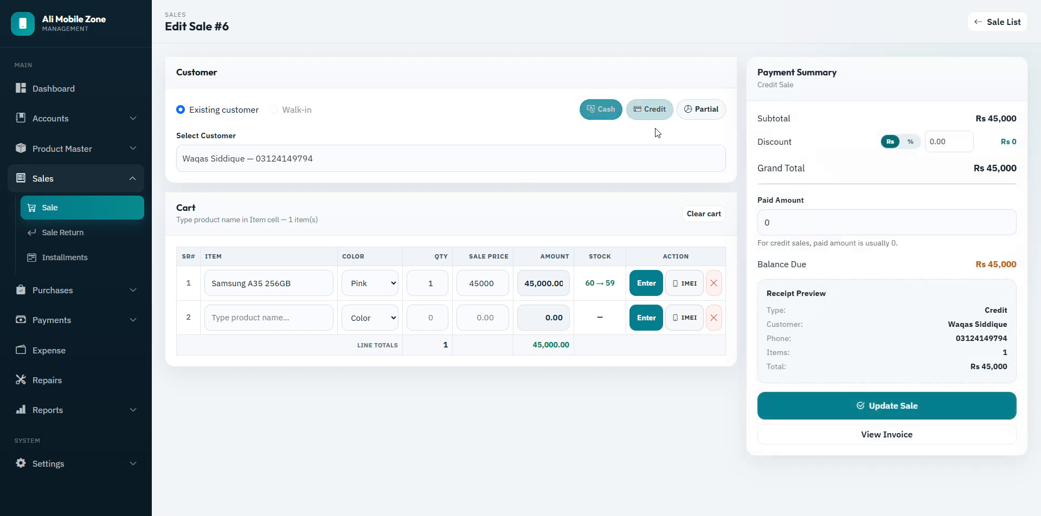
click(823, 411)
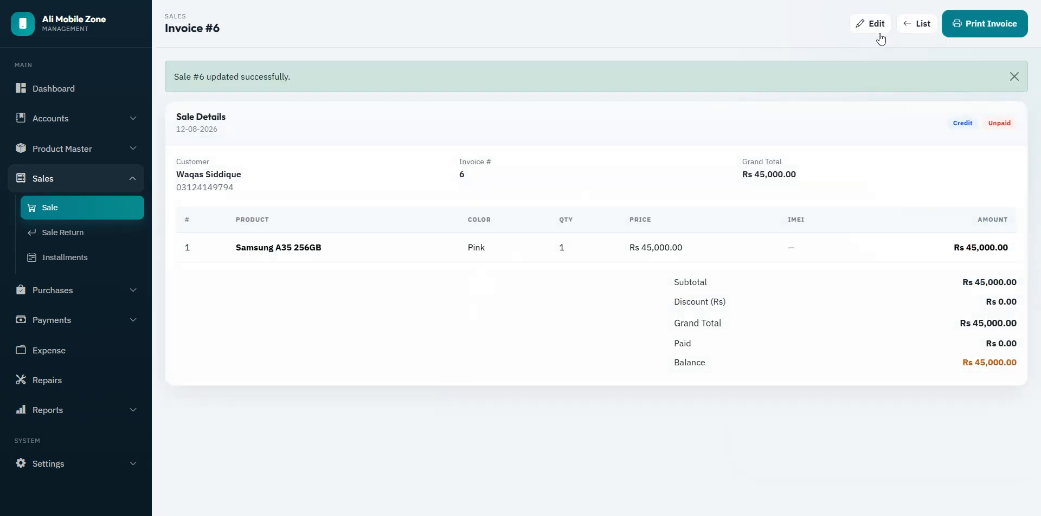
click(917, 24)
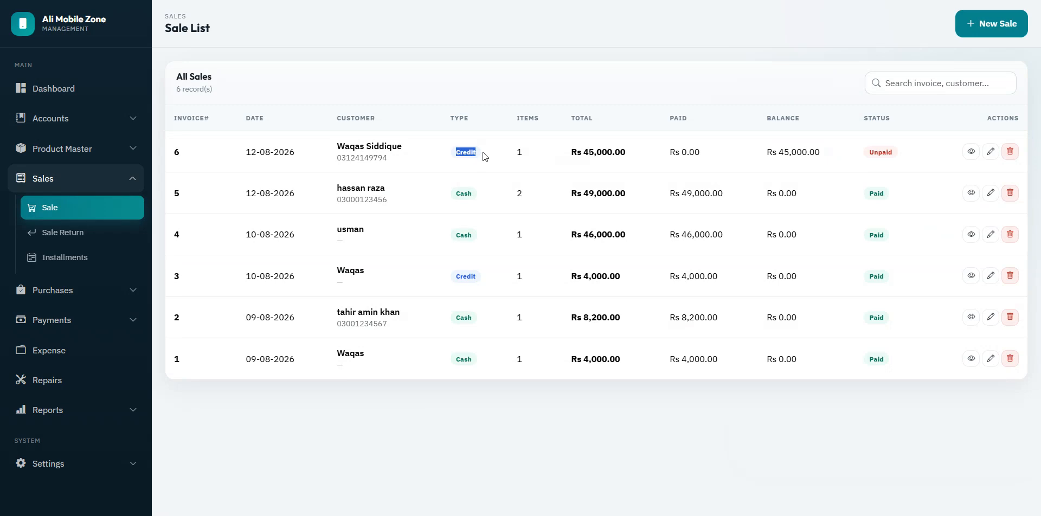
drag(866, 152, 898, 148)
click(463, 429)
Step: Go to the Customers Payment records
click(66, 186)
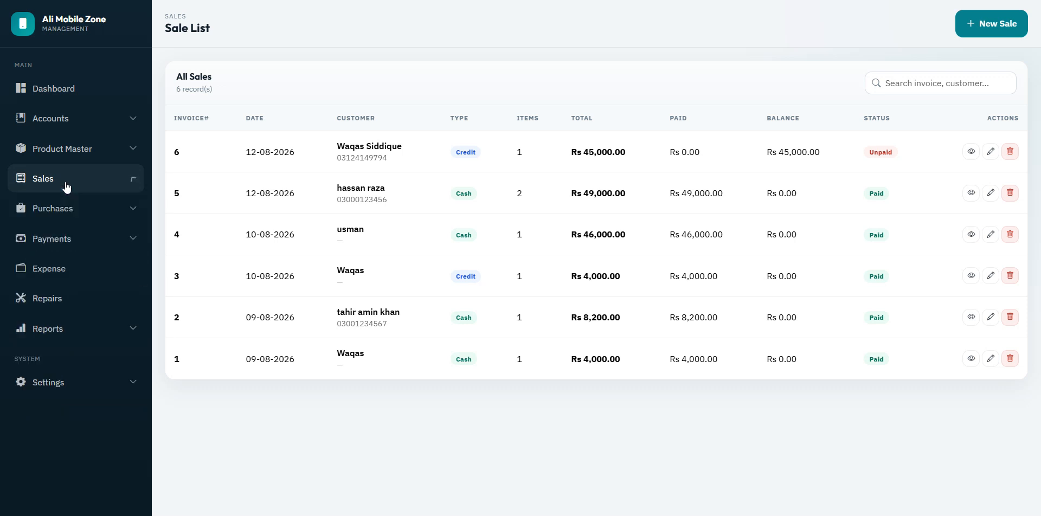
click(60, 238)
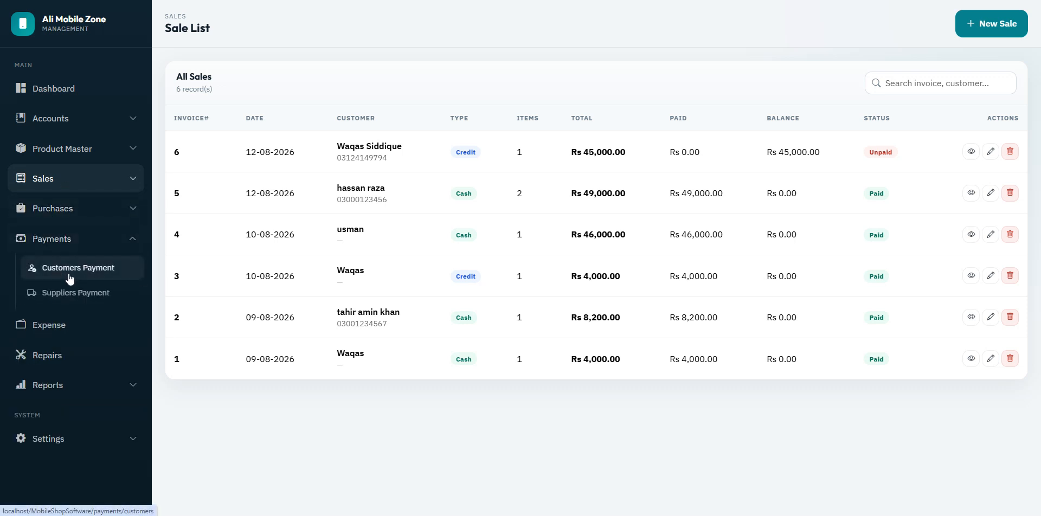
click(69, 276)
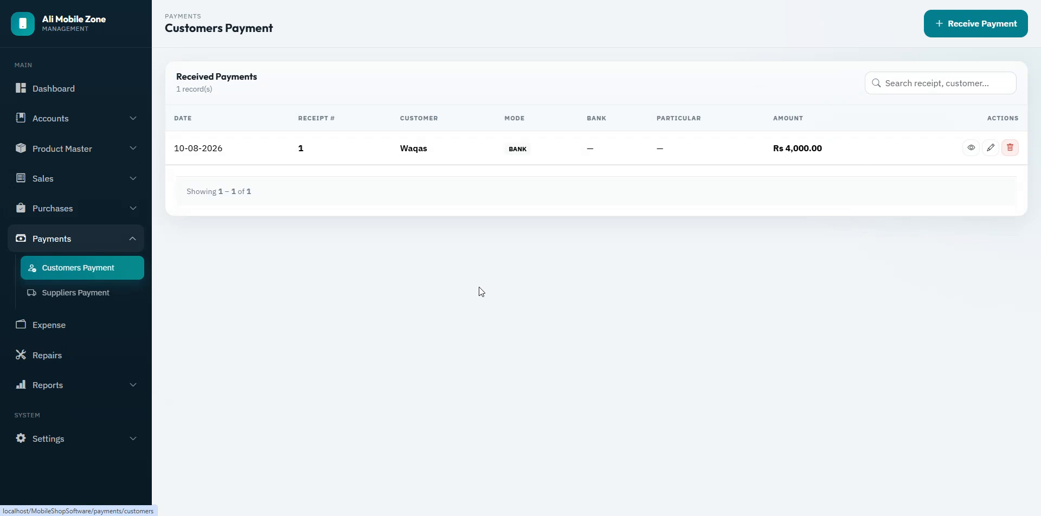
Step: Start a customer receipt for the customer owing Rs 45,000 and check their due balance
click(967, 28)
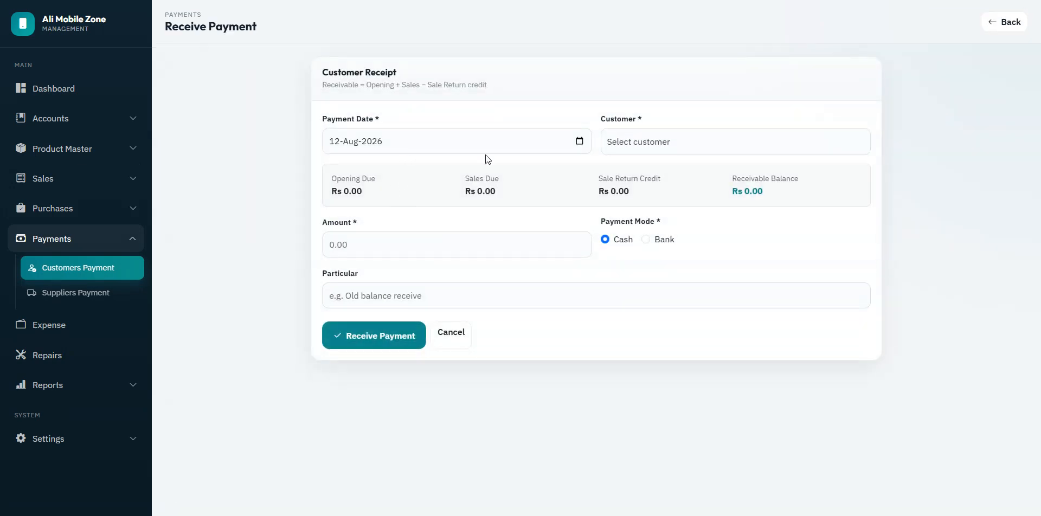
click(647, 144)
click(684, 209)
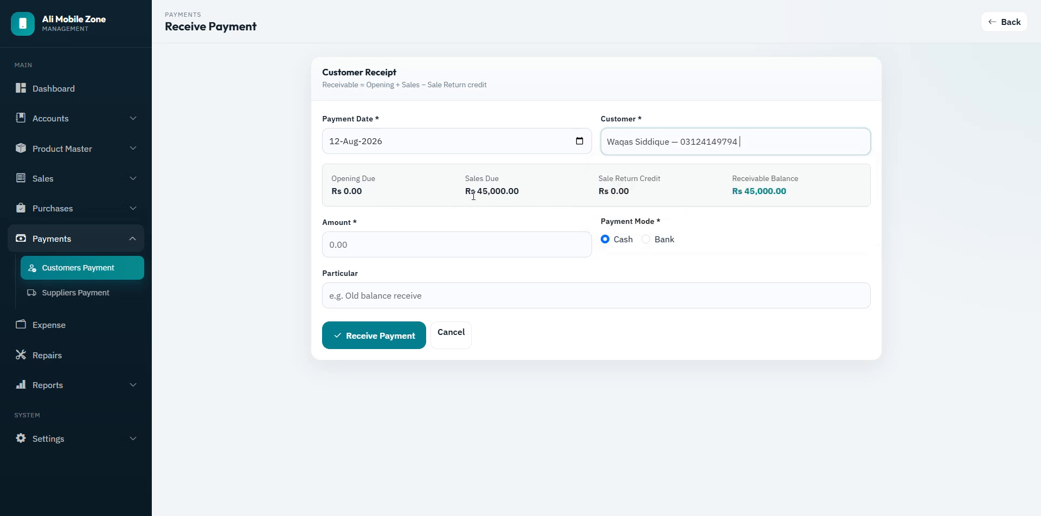
drag(473, 195, 519, 194)
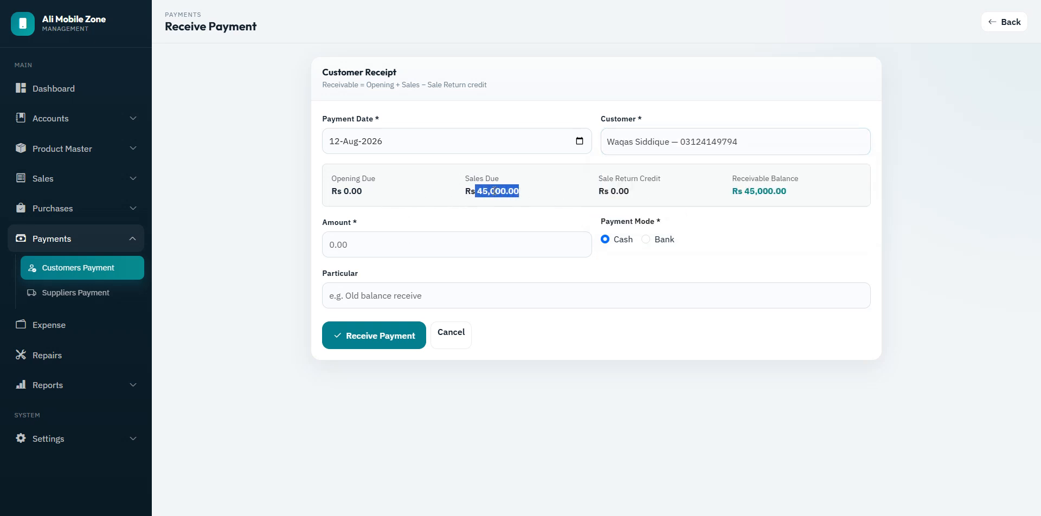
drag(742, 191, 800, 194)
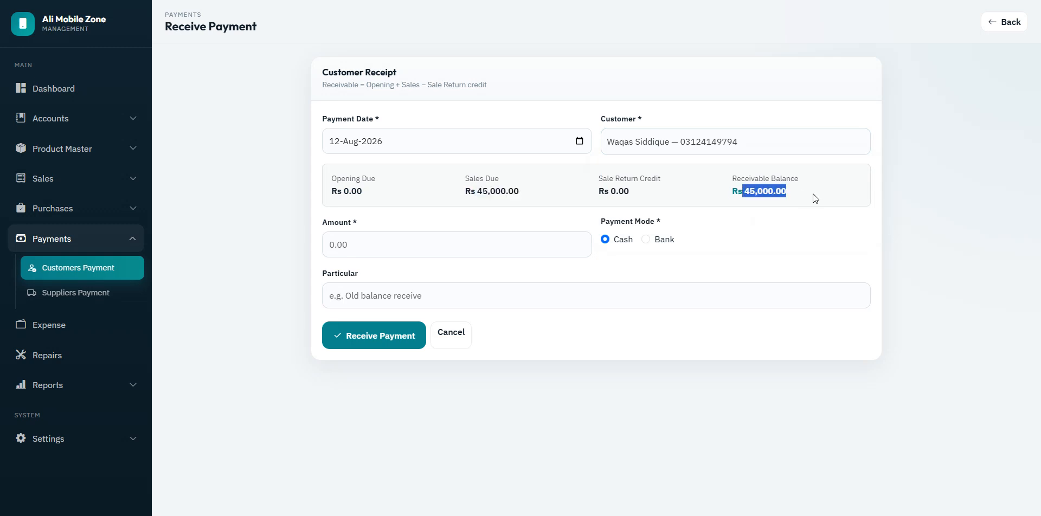
click(814, 201)
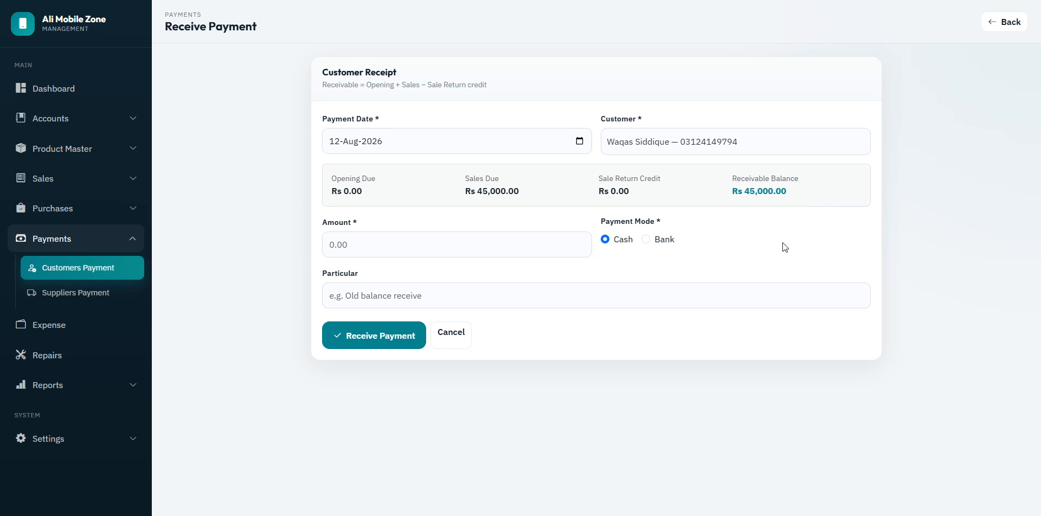
Step: Save a Rs 45,000 cash receipt against invoice 6, then open the Suppliers Payment list
click(429, 240)
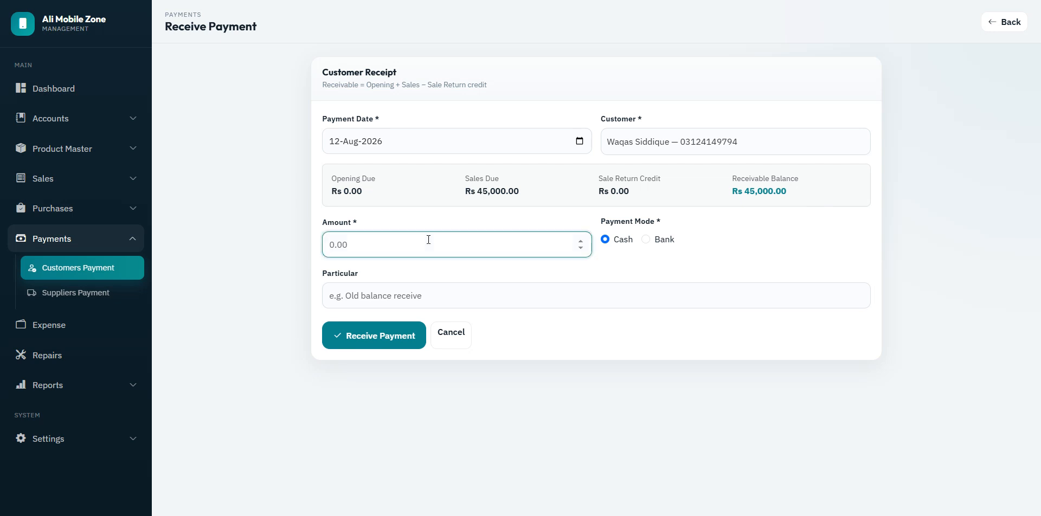
text(45000)
click(646, 240)
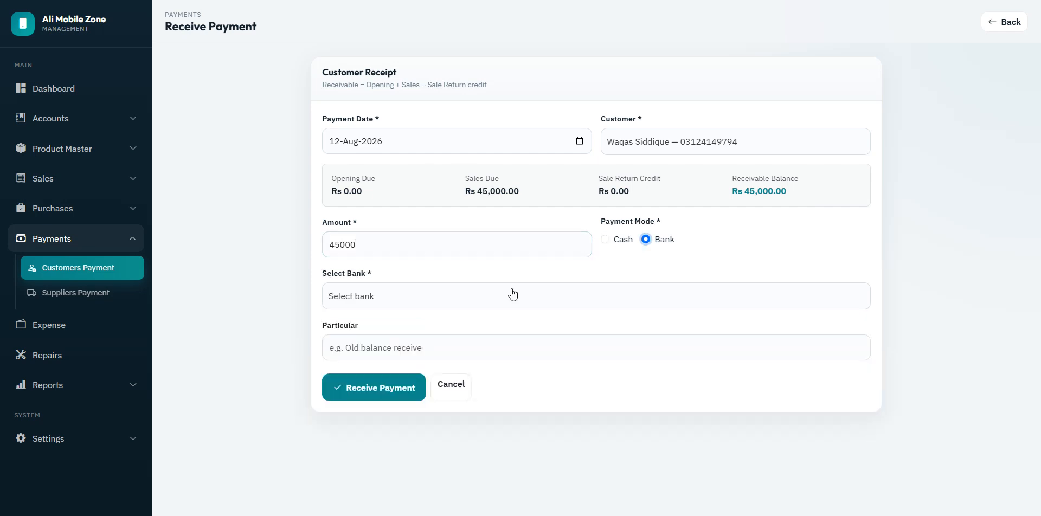
click(510, 293)
click(499, 322)
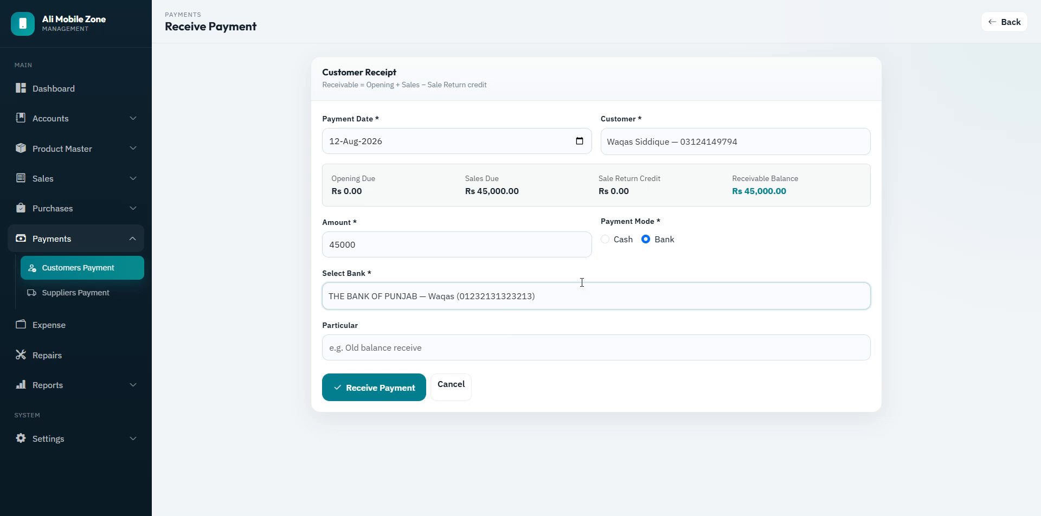
click(605, 240)
click(514, 295)
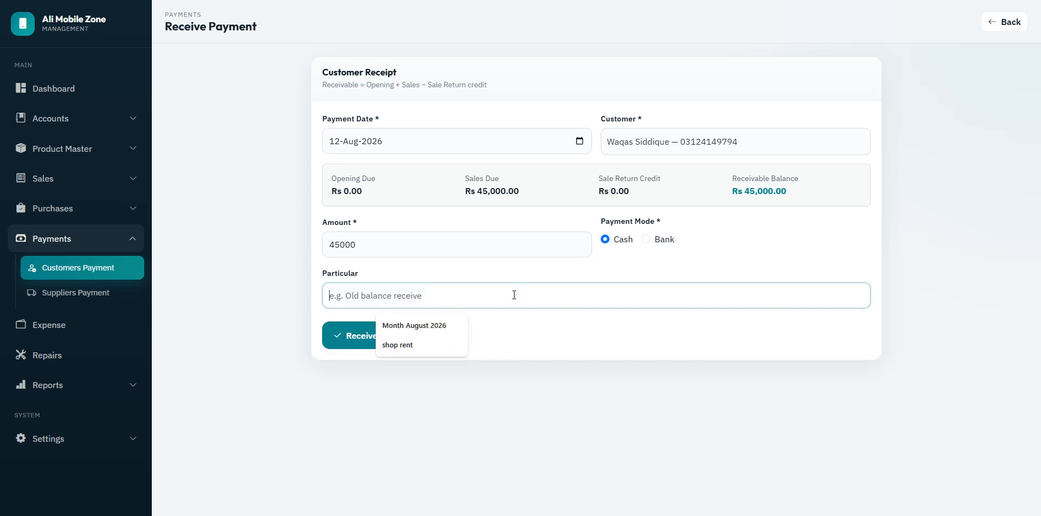
click(408, 366)
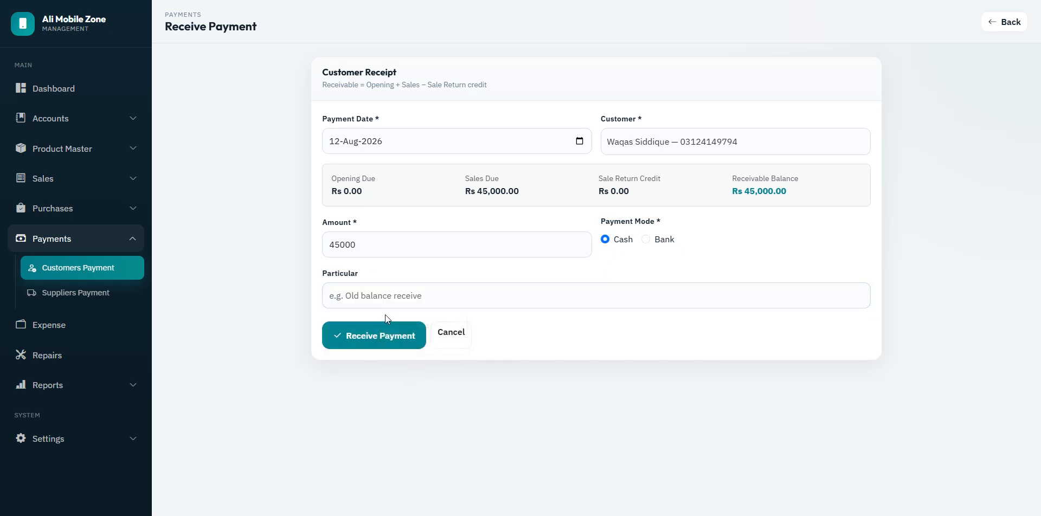
click(386, 339)
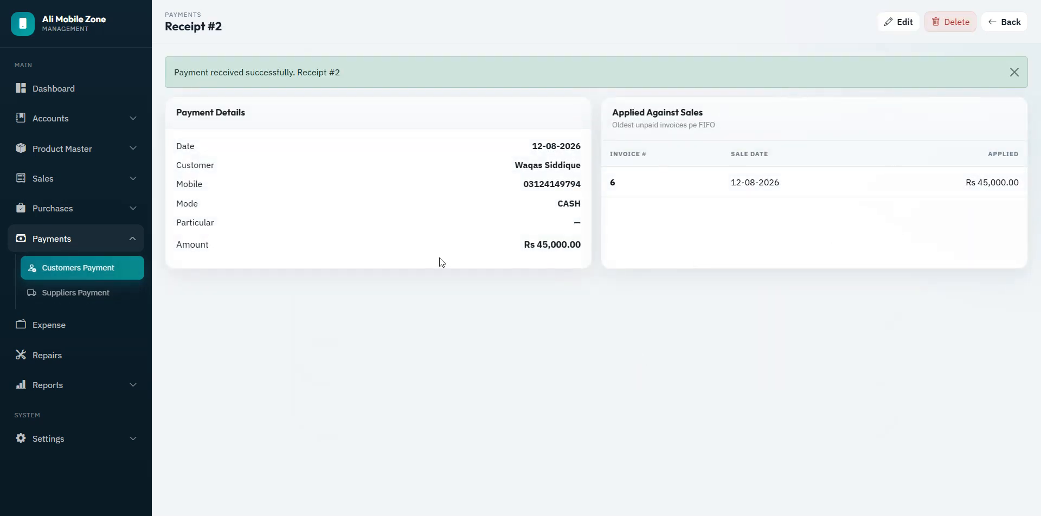
click(115, 292)
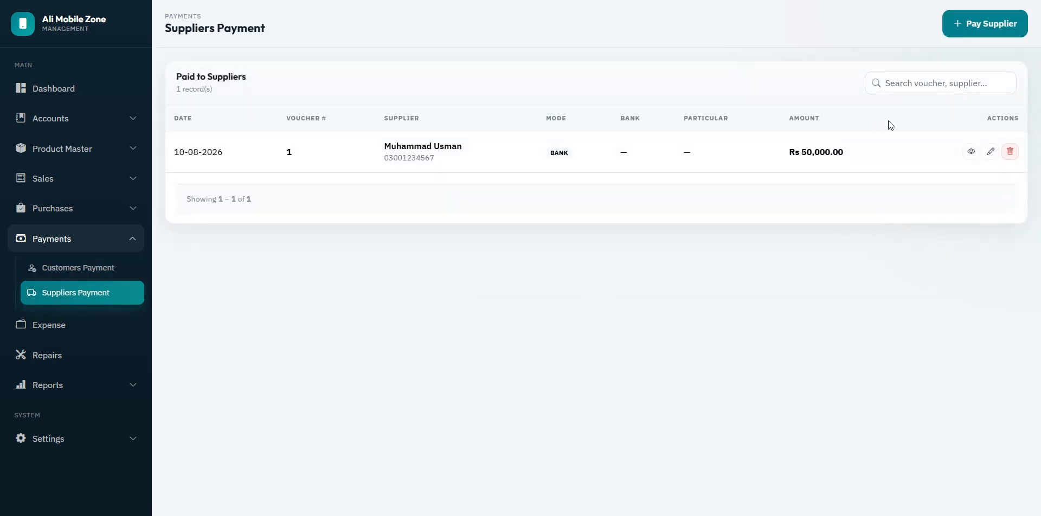
Step: Start a supplier payment and pick the supplier with the Rs 2,030,000 payable balance
click(970, 24)
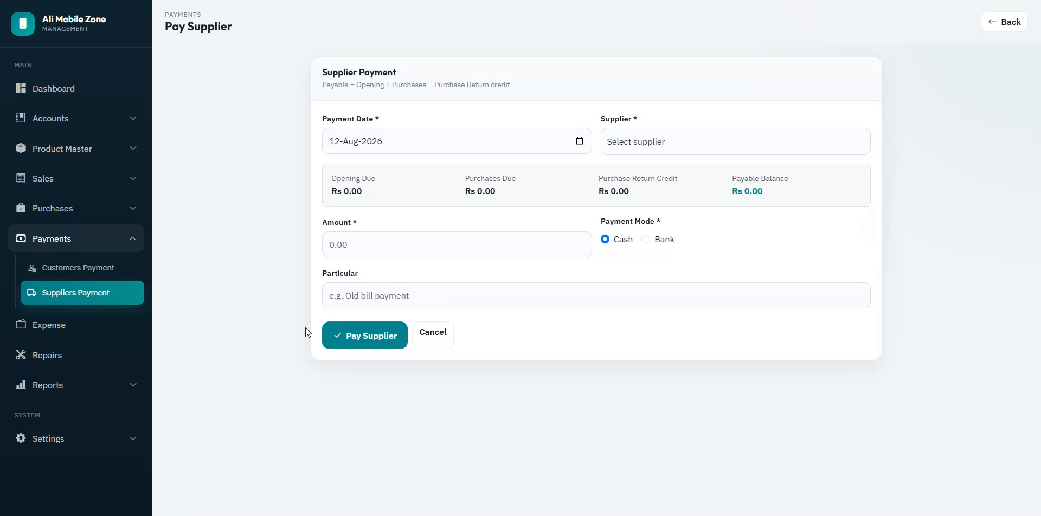
click(722, 145)
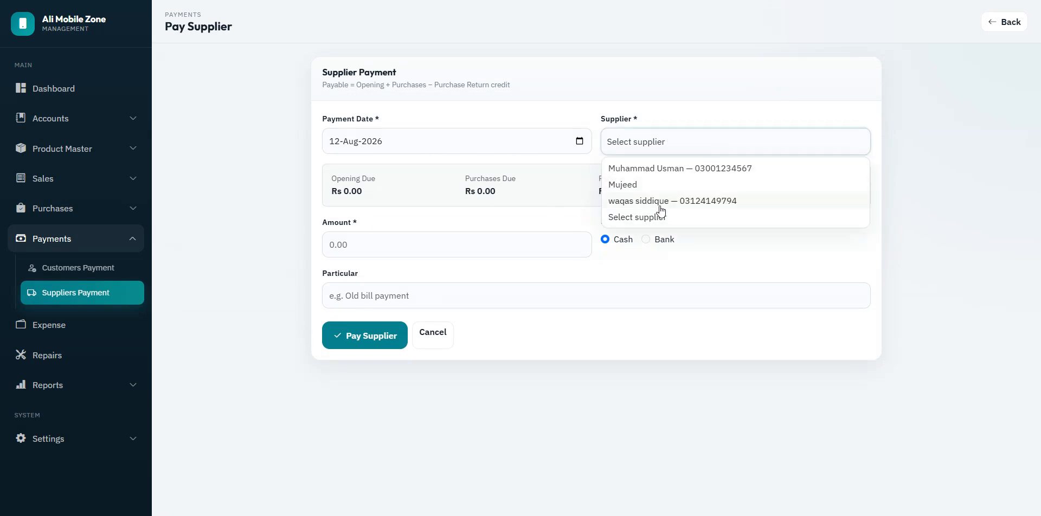
click(668, 201)
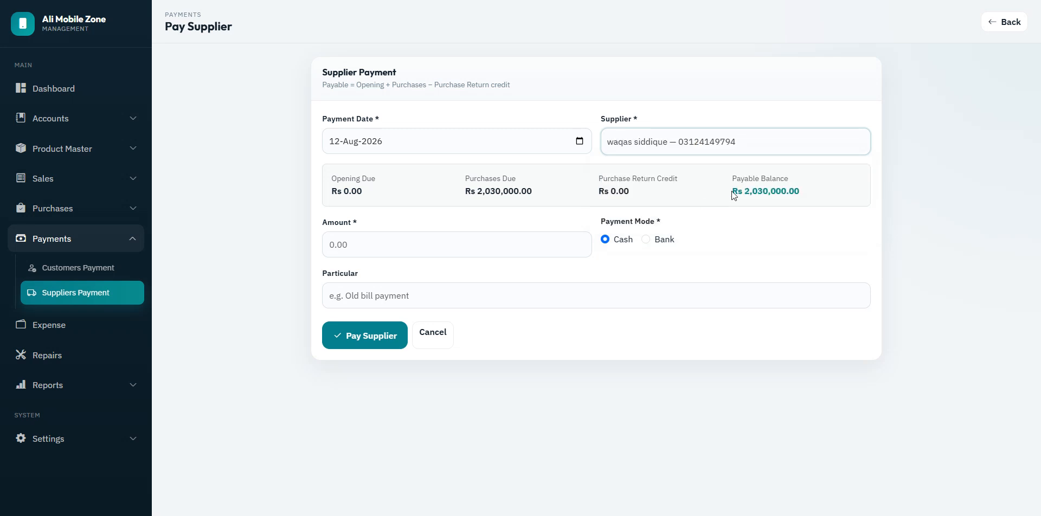
drag(736, 192, 798, 202)
Step: Pay the supplier Rs 300,000 in cash noted 'pay by cash' and return to the list
click(436, 245)
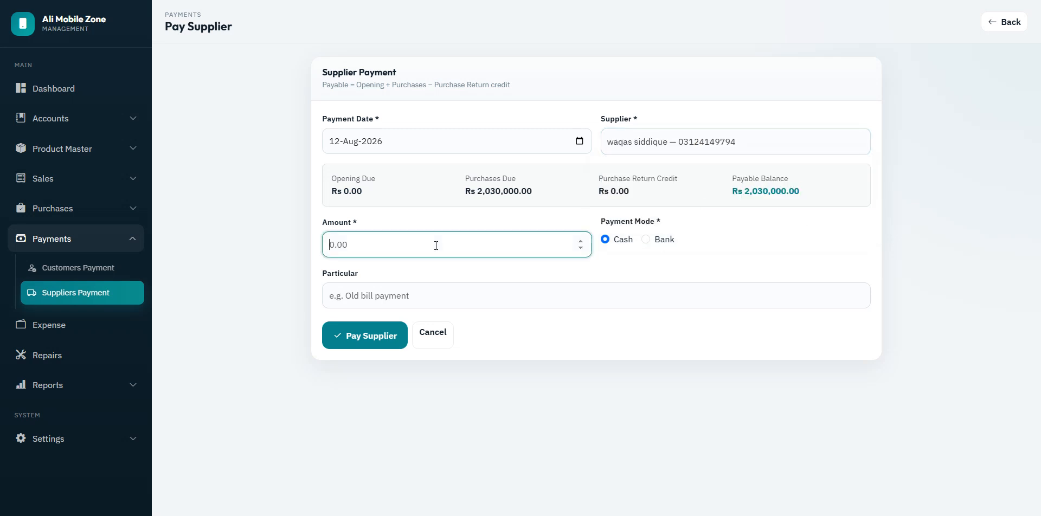
text(300000)
click(515, 302)
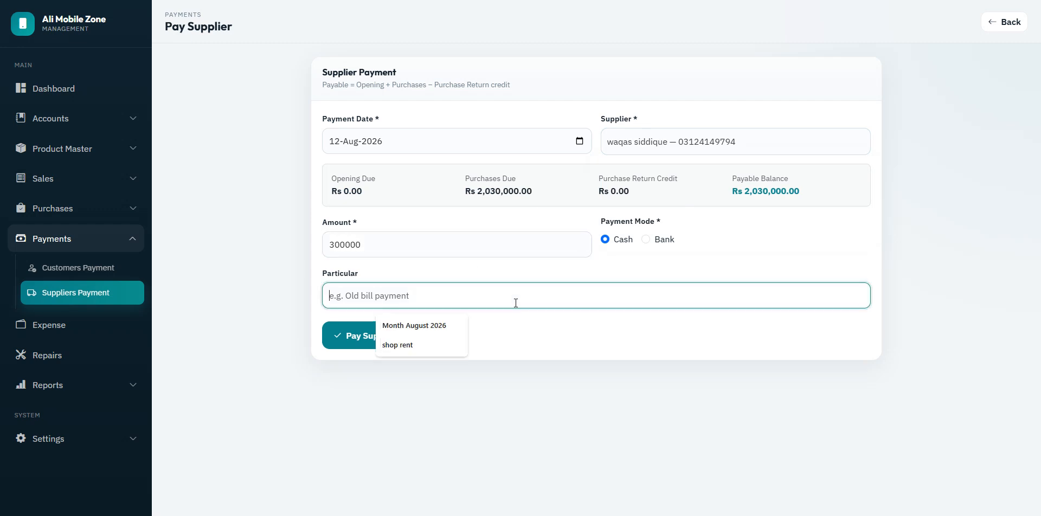
text(pay by cash)
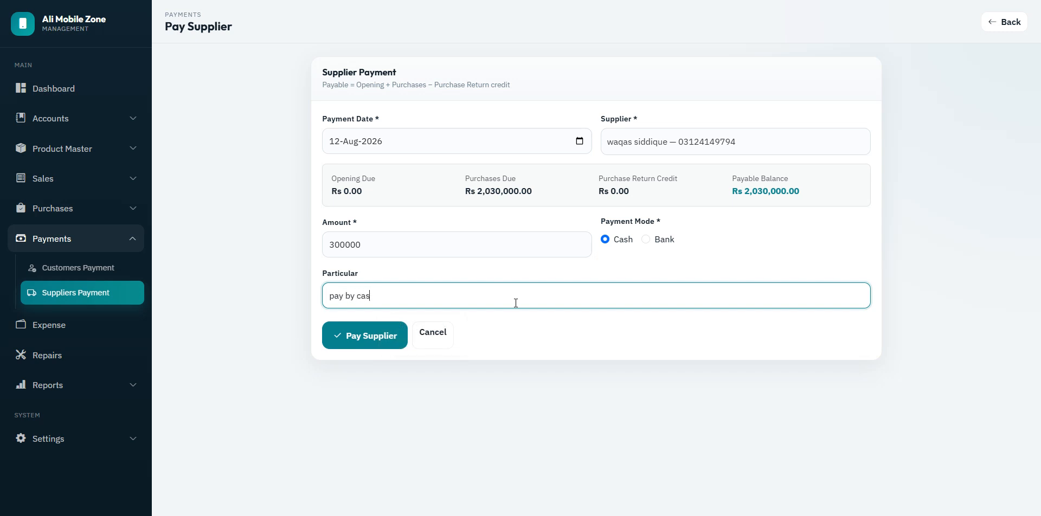
click(361, 343)
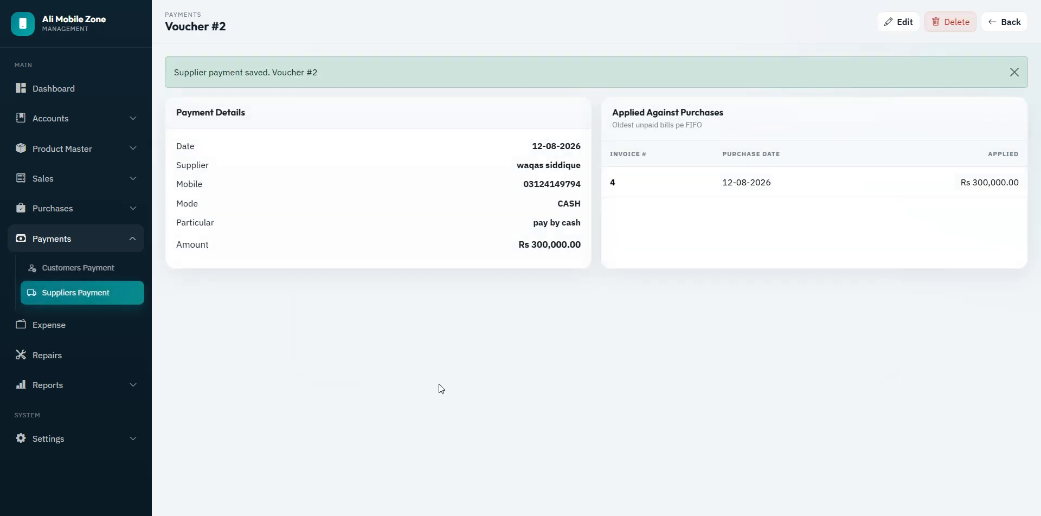
click(1002, 23)
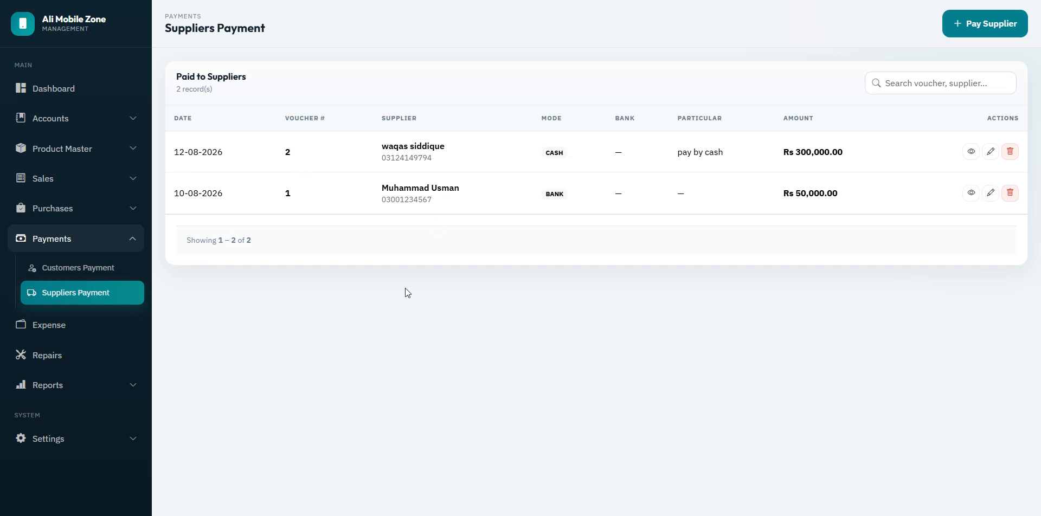
click(78, 243)
Step: Create the Salary and Food expense categories from the Add Expense form
click(62, 269)
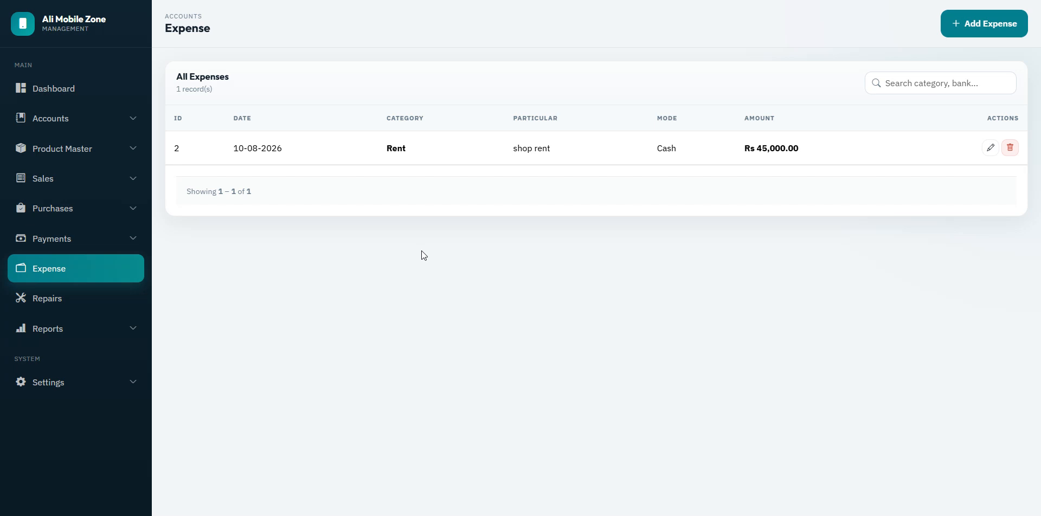
click(1015, 28)
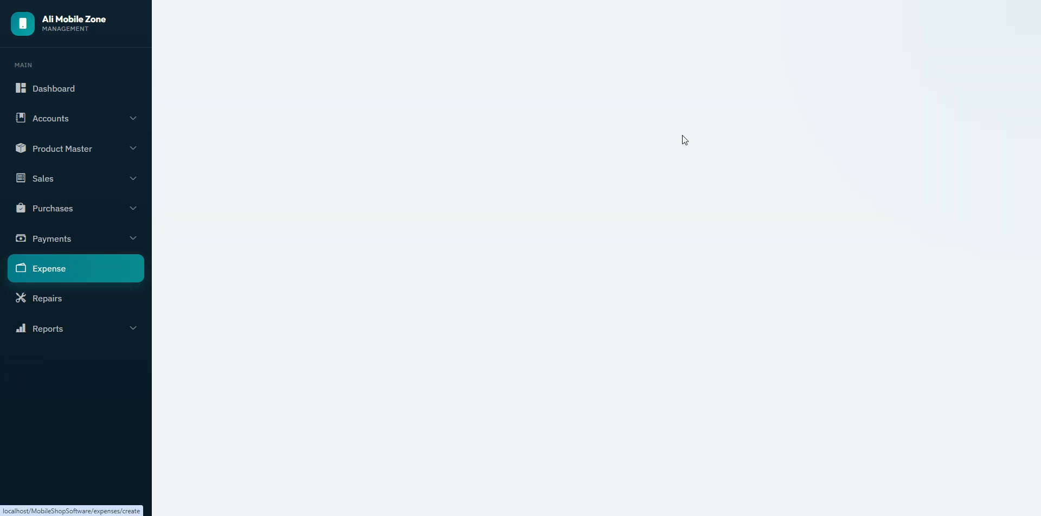
click(648, 143)
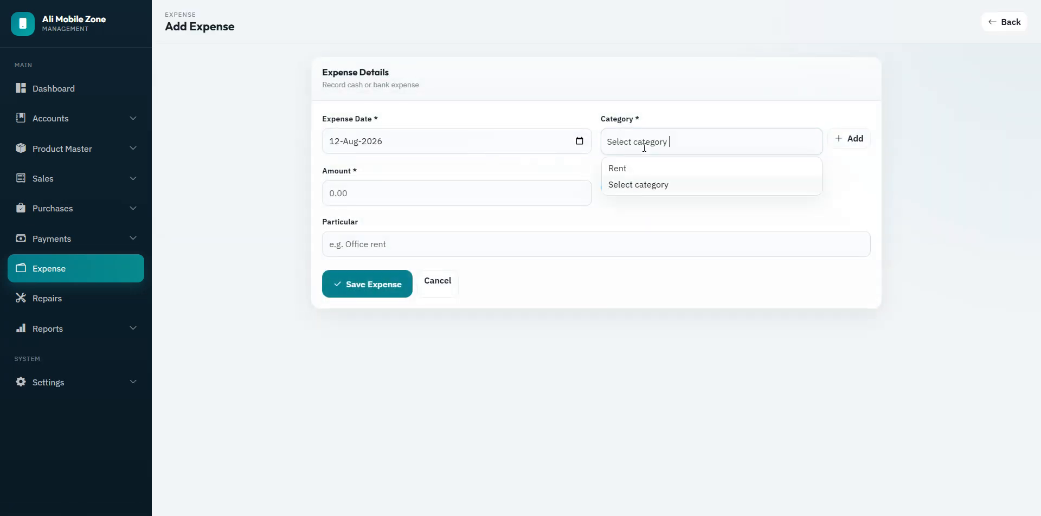
click(854, 175)
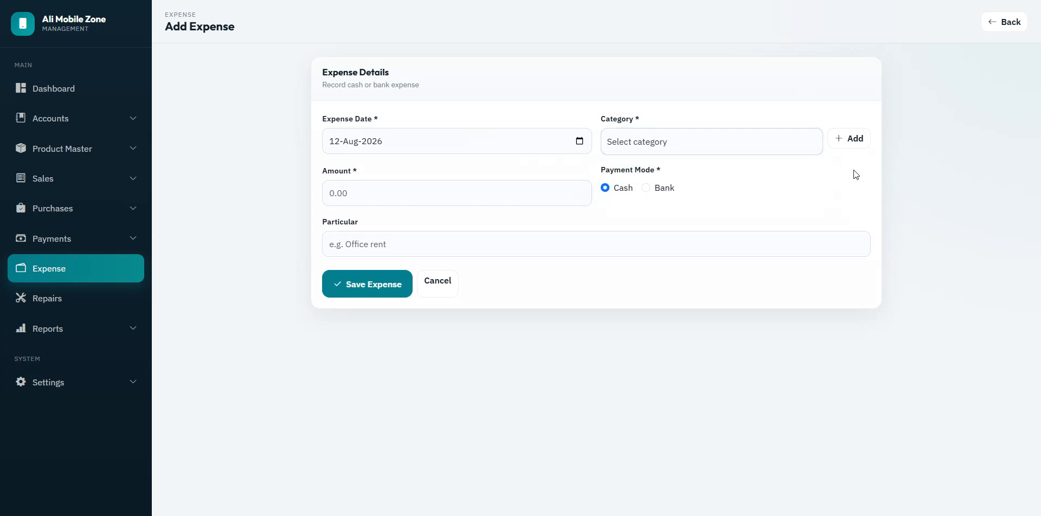
click(856, 142)
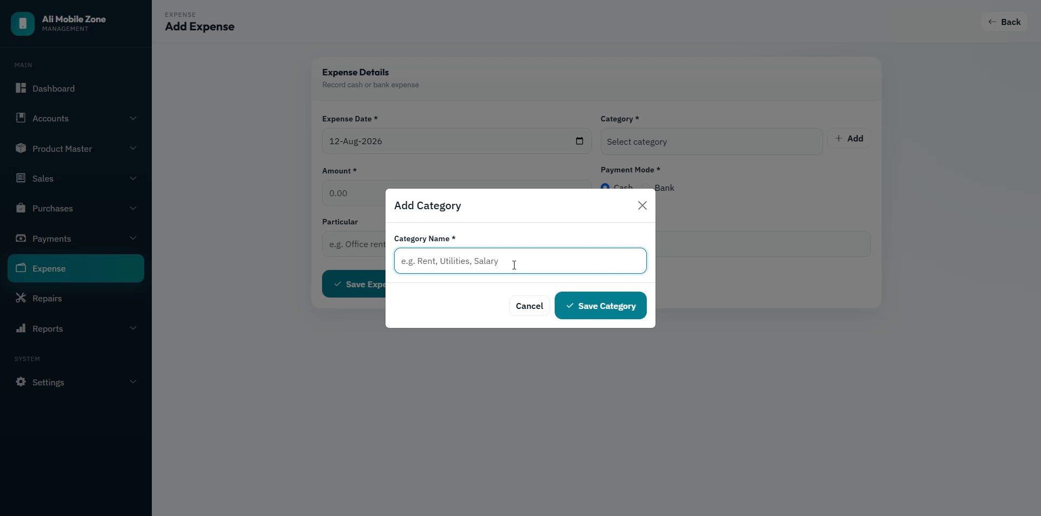
text(Salary)
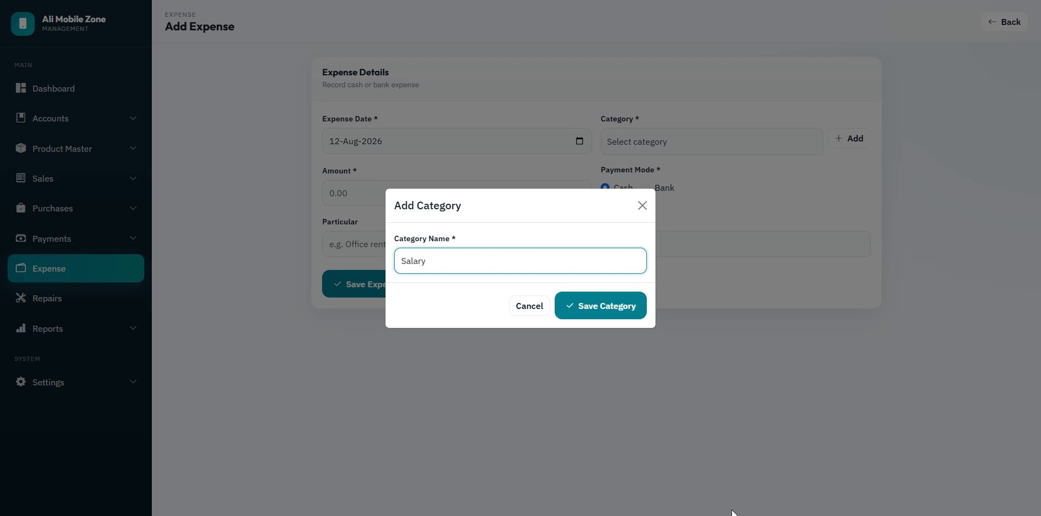
click(588, 307)
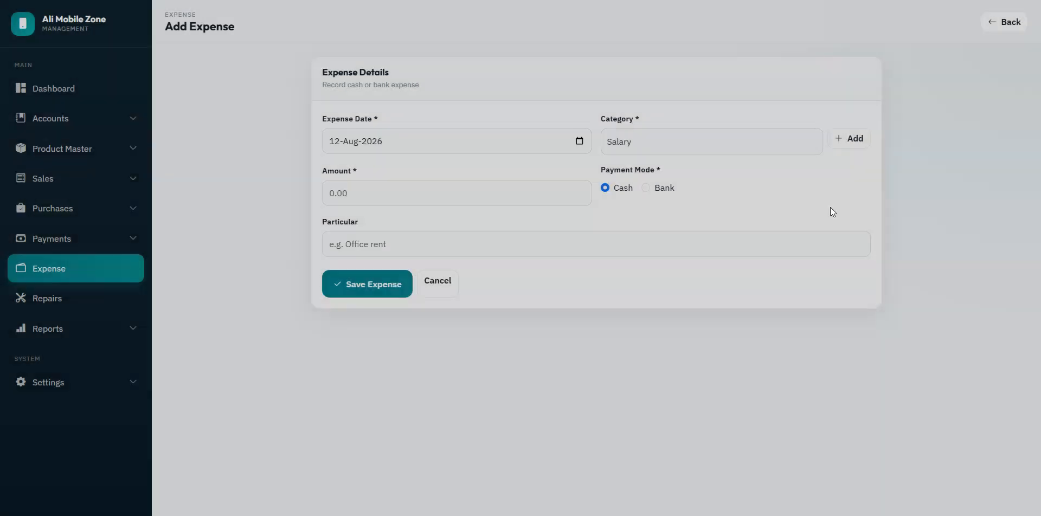
click(850, 145)
text(Food)
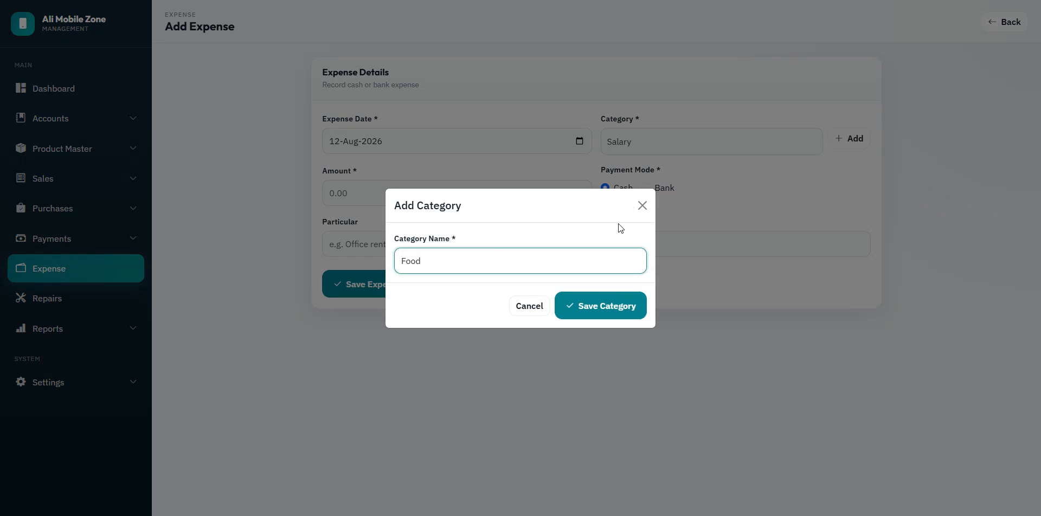
click(607, 308)
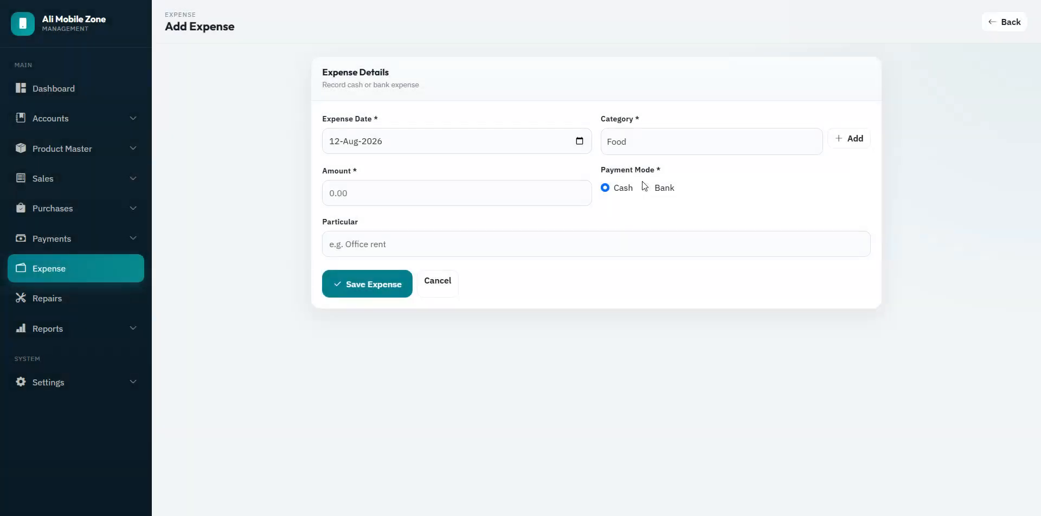
Step: Save a Rs 3,000 cash Food expense noted 'office food', then open the Repairs list
click(434, 189)
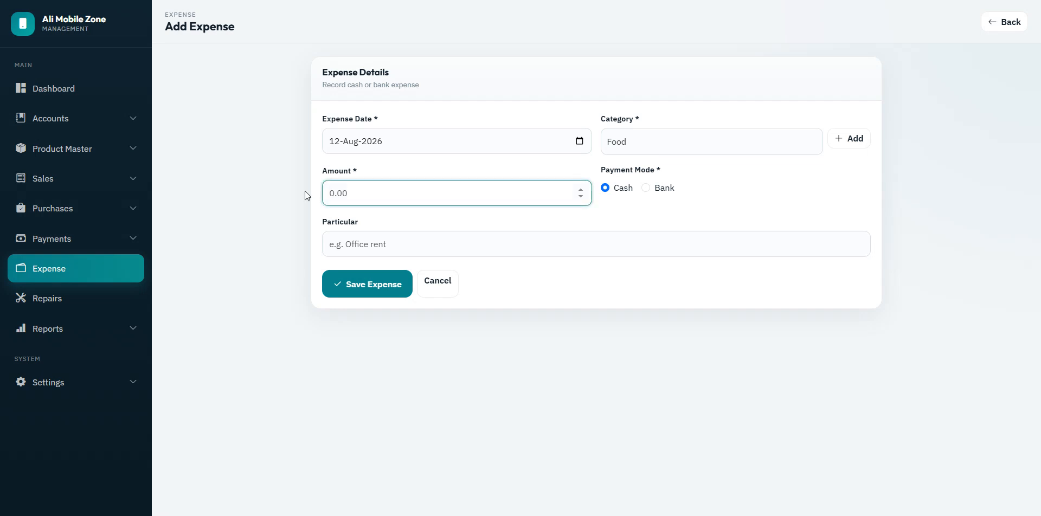
text(30000)
key(BackSpace)
click(505, 245)
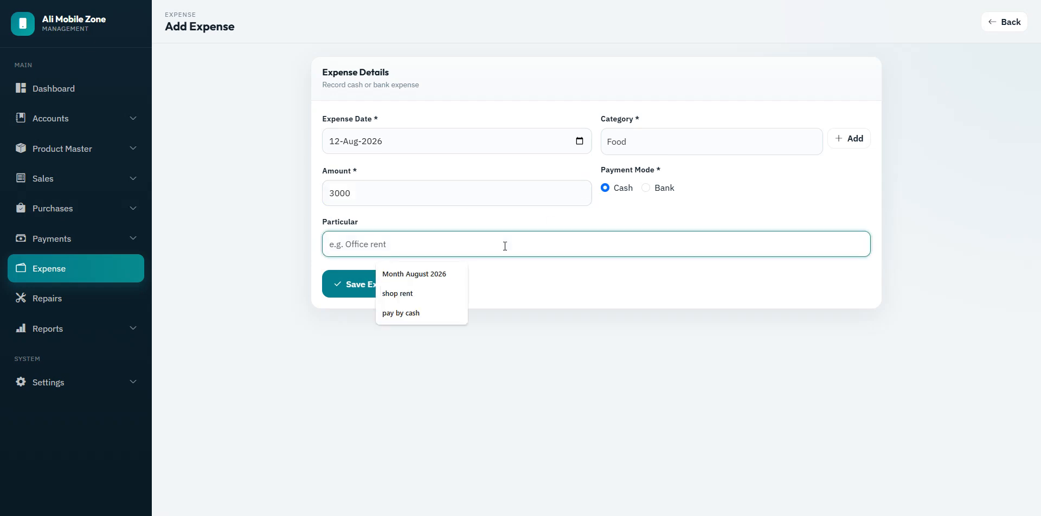
text(office f)
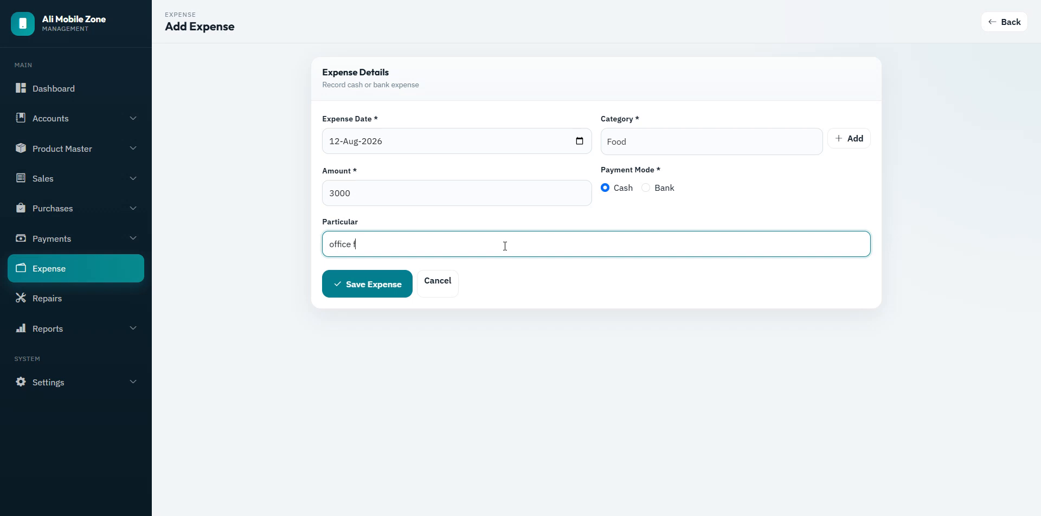
text(ood)
click(380, 286)
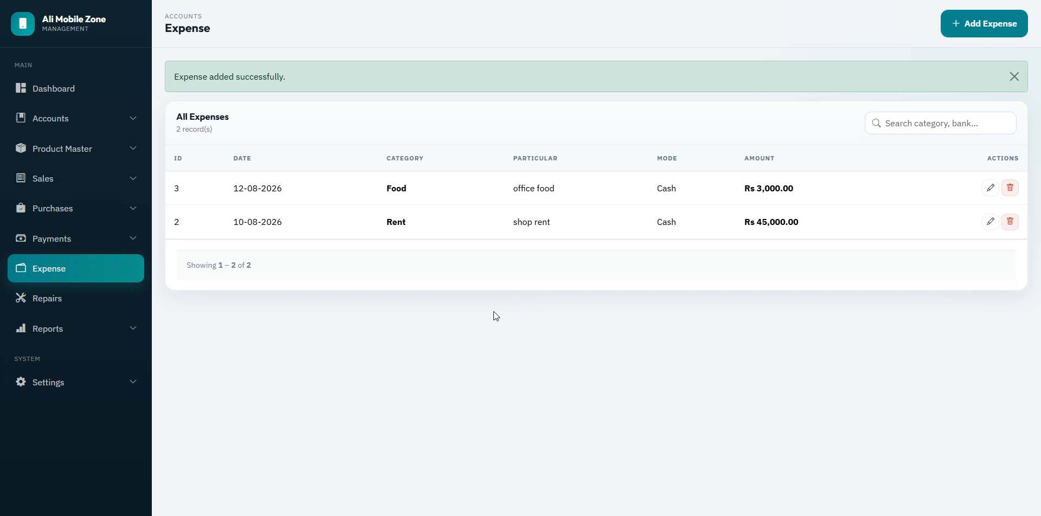
click(50, 298)
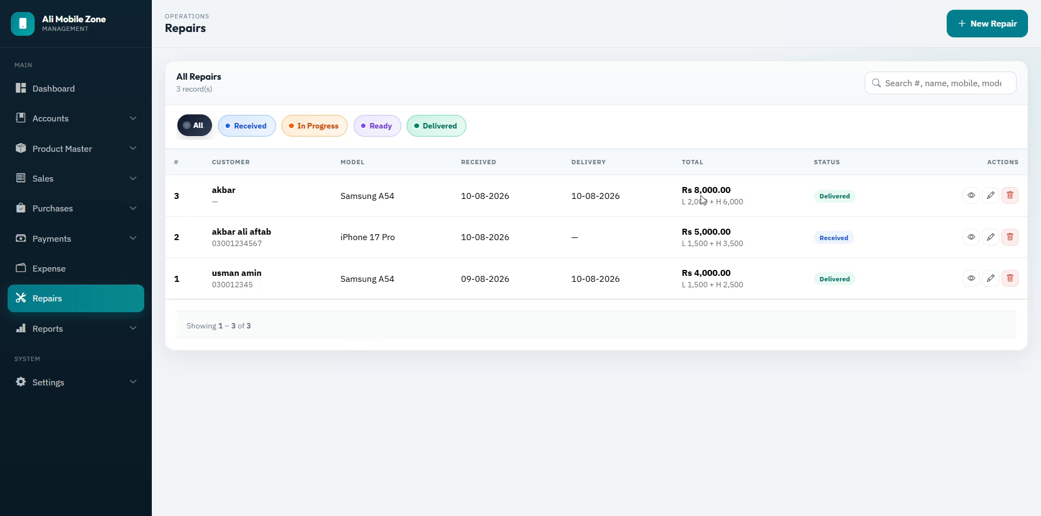
Step: Start a new walk-in repair, filling the customer's name and mobile from suggestions
click(1003, 36)
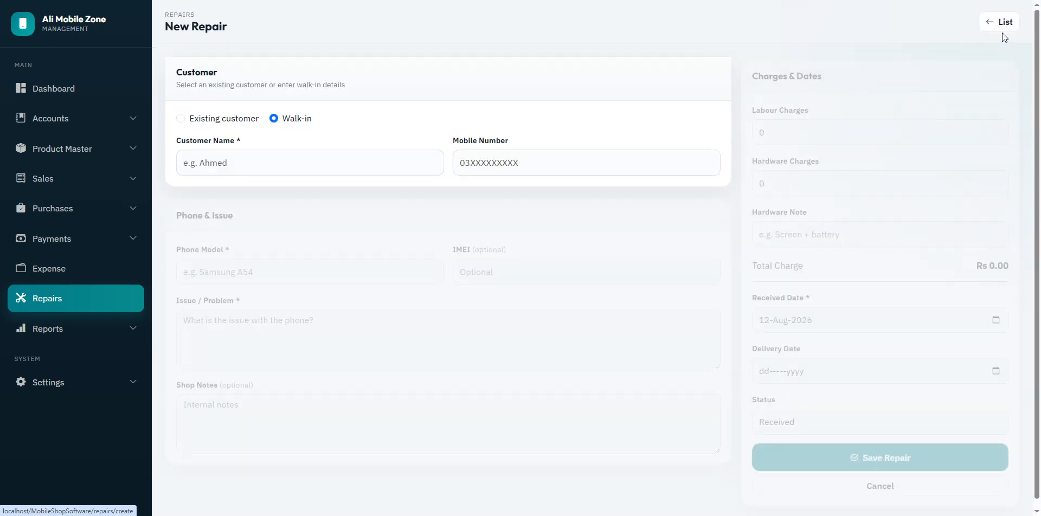
click(219, 121)
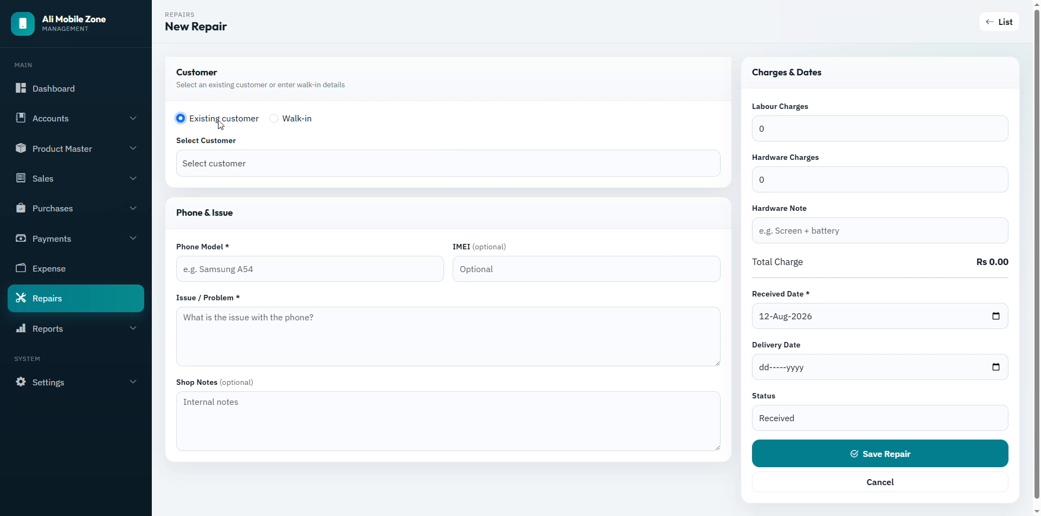
click(285, 120)
click(215, 121)
click(273, 120)
click(259, 167)
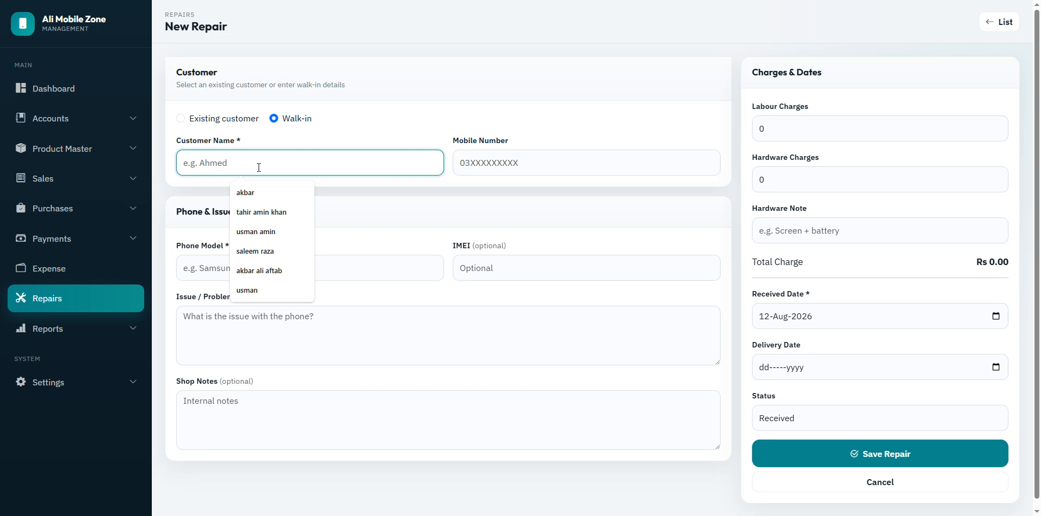
click(272, 199)
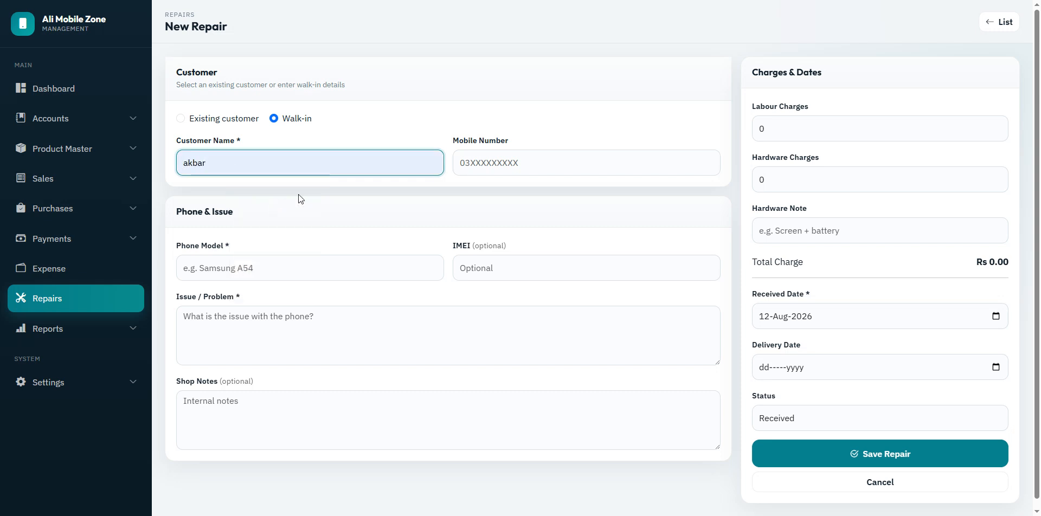
click(520, 163)
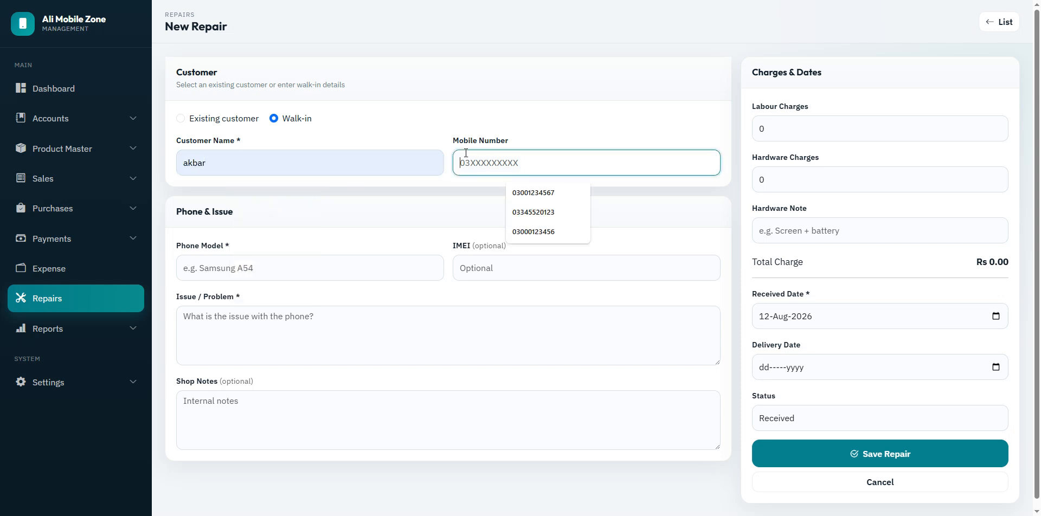
click(552, 189)
Step: Enter phone model Samsung A35 256GB and issue LCD
click(290, 270)
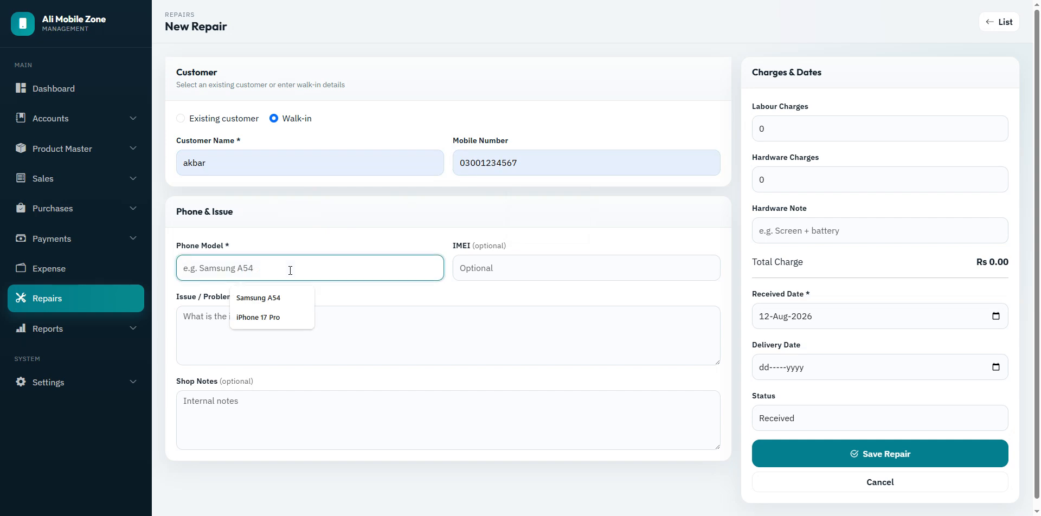
text(Sa)
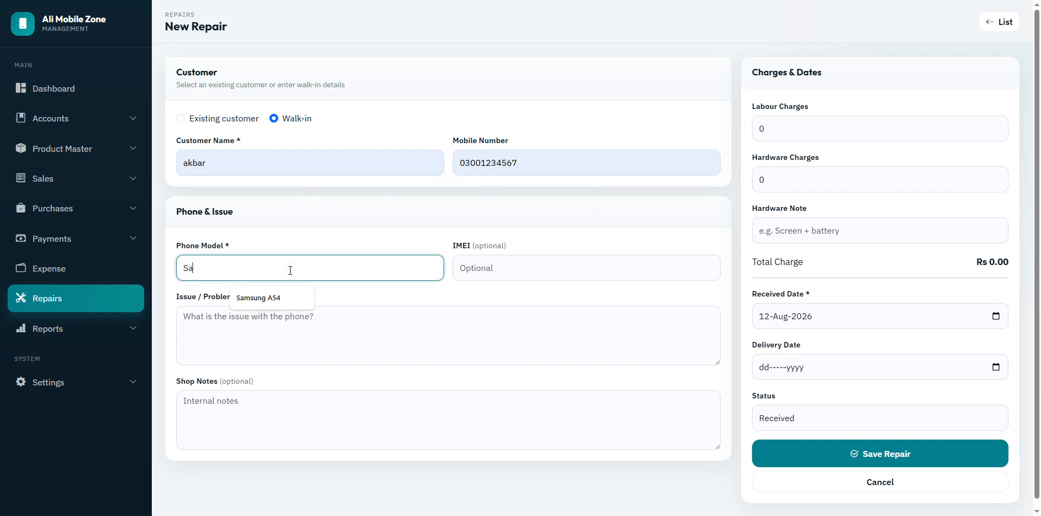
text(msung A35)
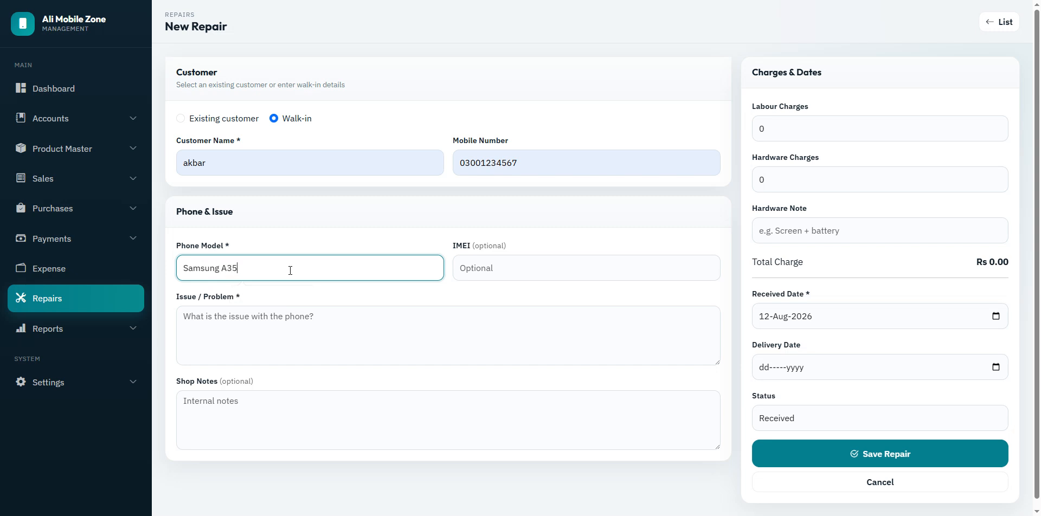
text( 256GB)
click(373, 343)
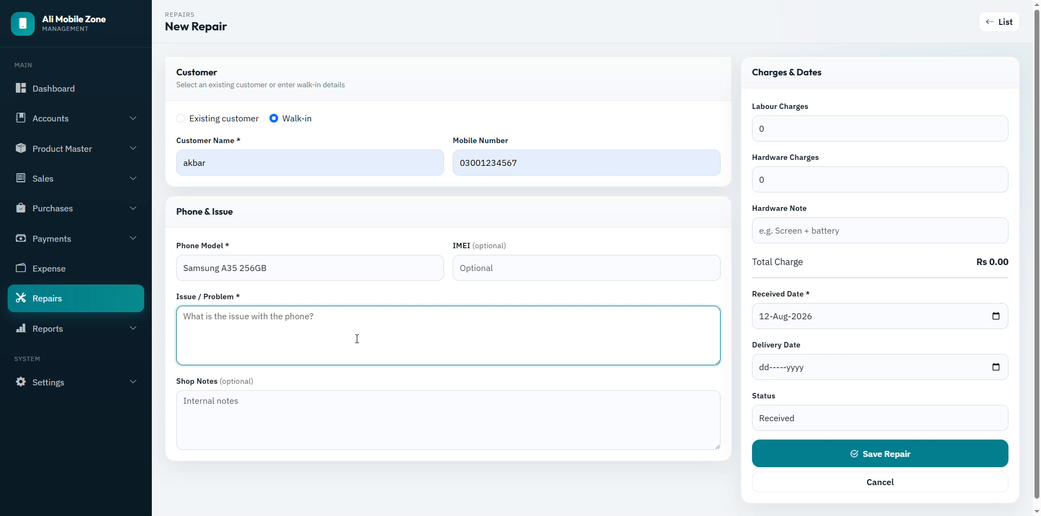
text(LCD)
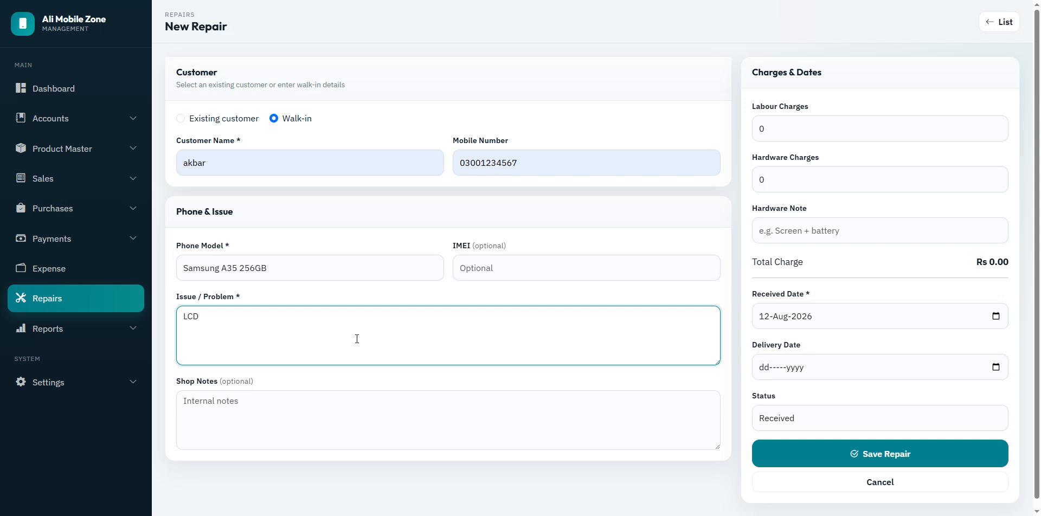
click(762, 128)
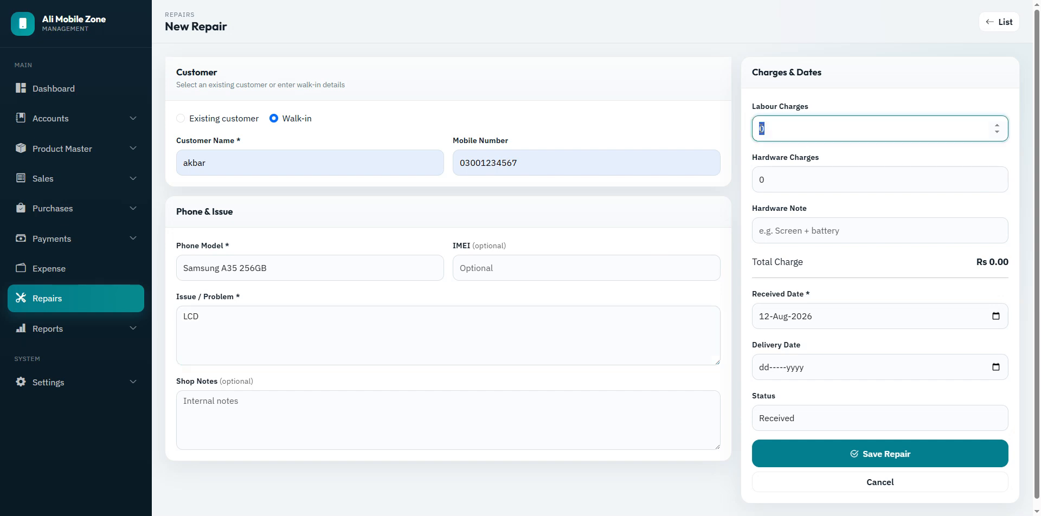
Step: Enter labour charges 2000 and hardware charges 12000, totalling Rs 14,000.00
text(2000)
click(831, 184)
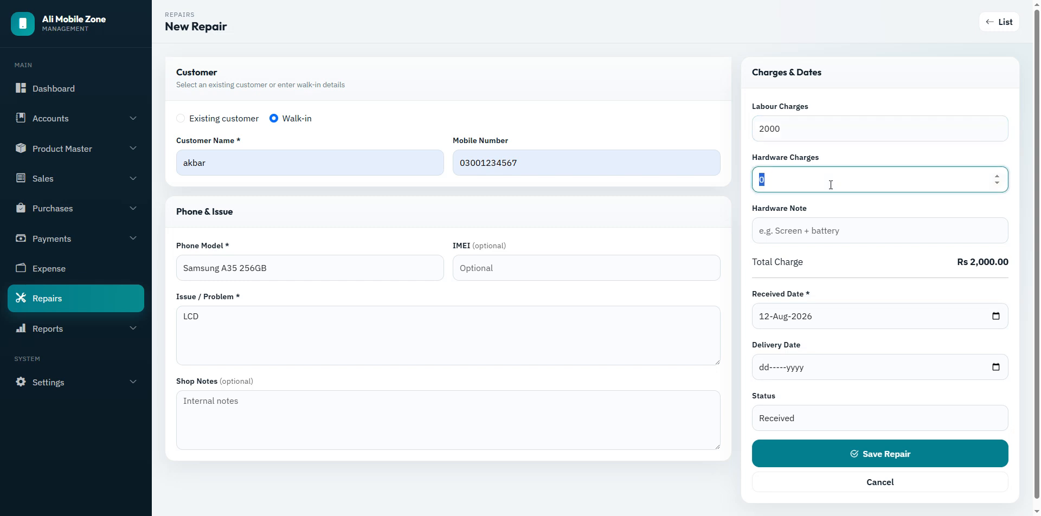
text(12000)
drag(958, 262, 1022, 265)
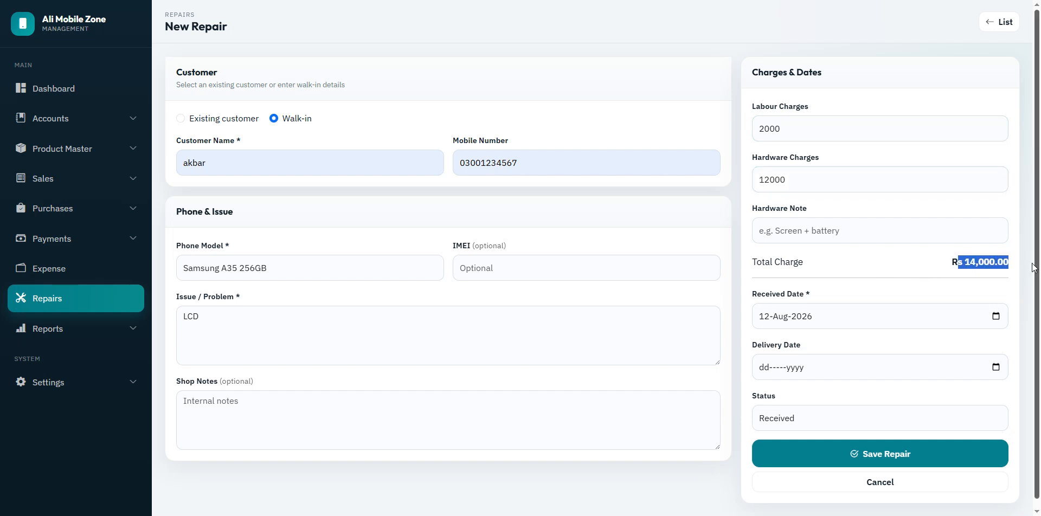
Step: Write the hardware note 'LCD charges' and save the repair
click(810, 234)
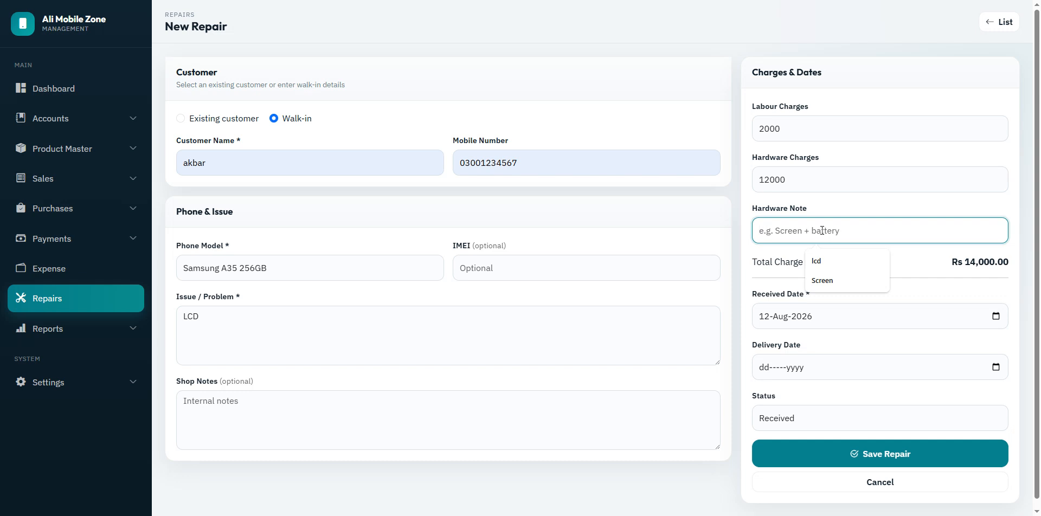
text(LCD + Lab)
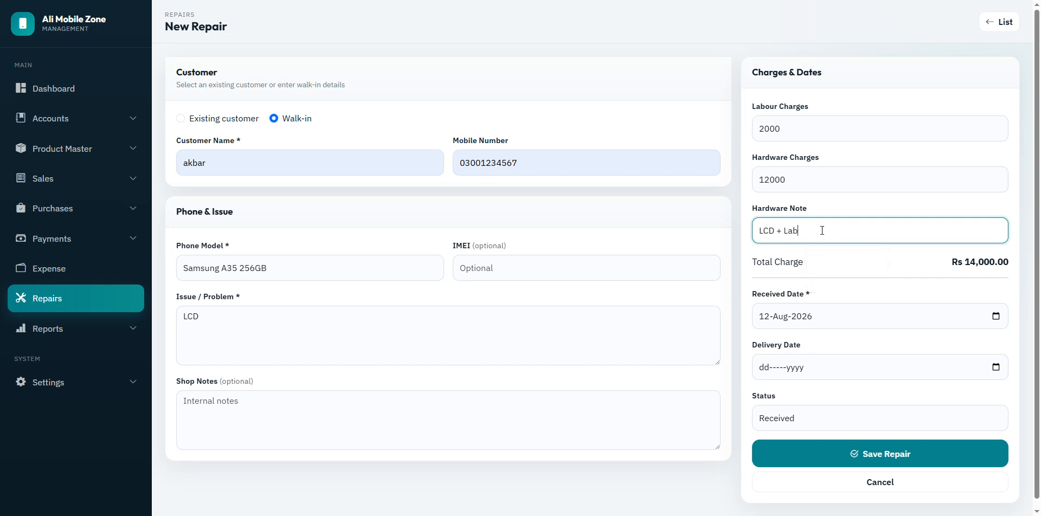
text(our chres)
drag(776, 231, 812, 231)
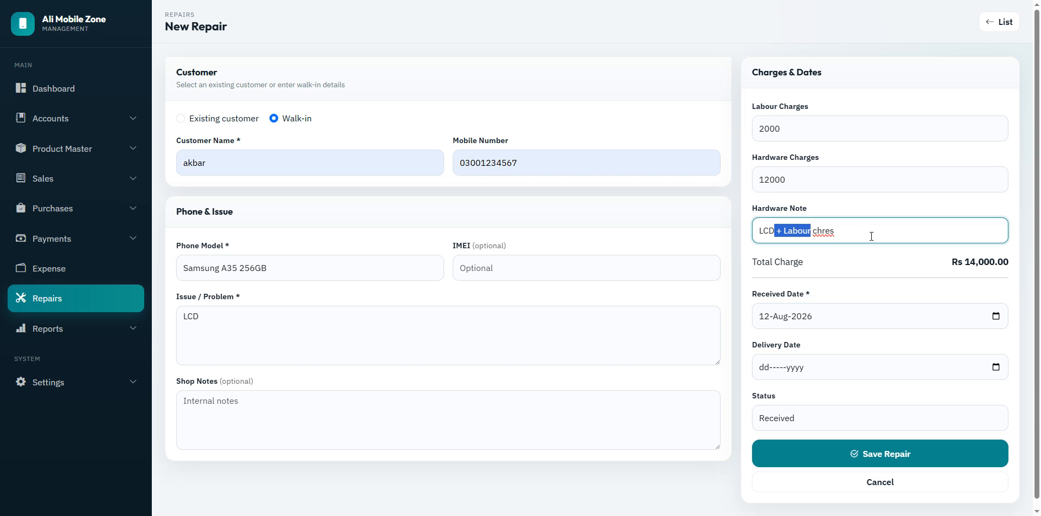
key(ctrl+shift+Right)
key(ctrl+shift+Right)
key(BackSpace)
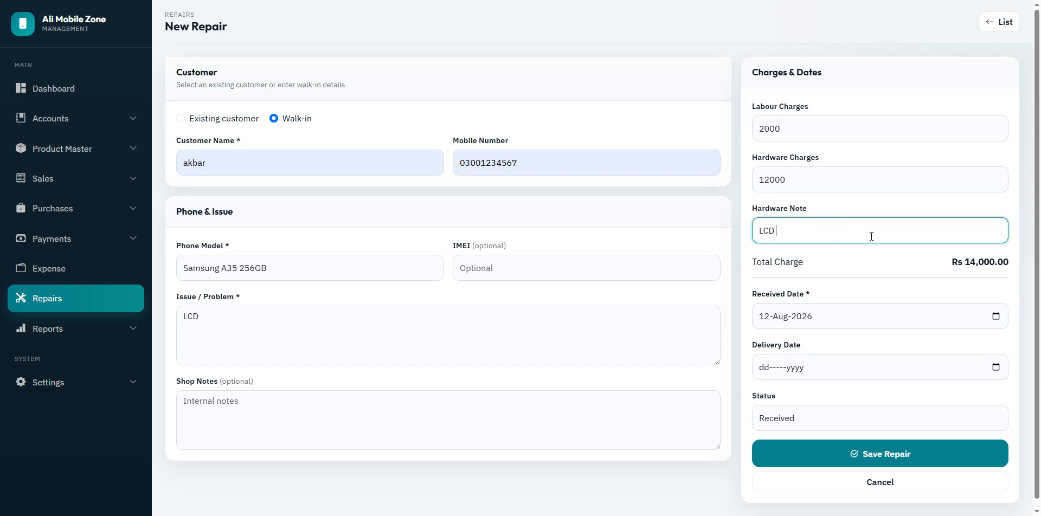
text(charges)
click(888, 457)
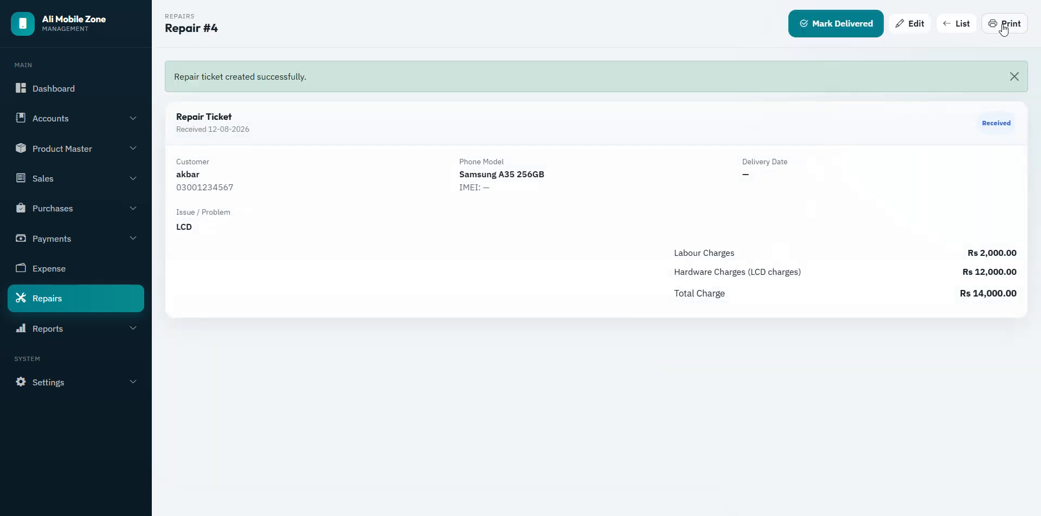
Step: Cancel printing the new repair ticket and list only Received repairs
click(1003, 24)
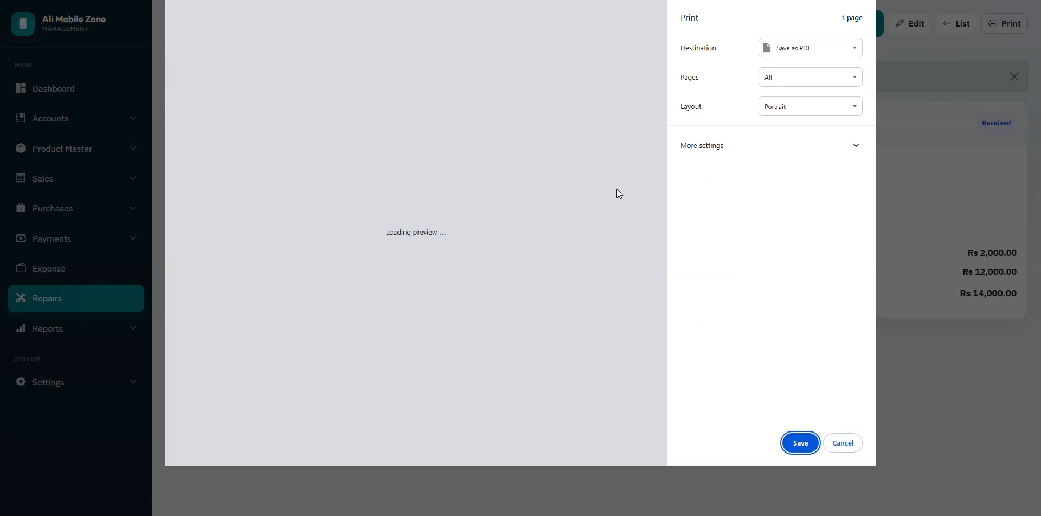
click(835, 446)
click(958, 26)
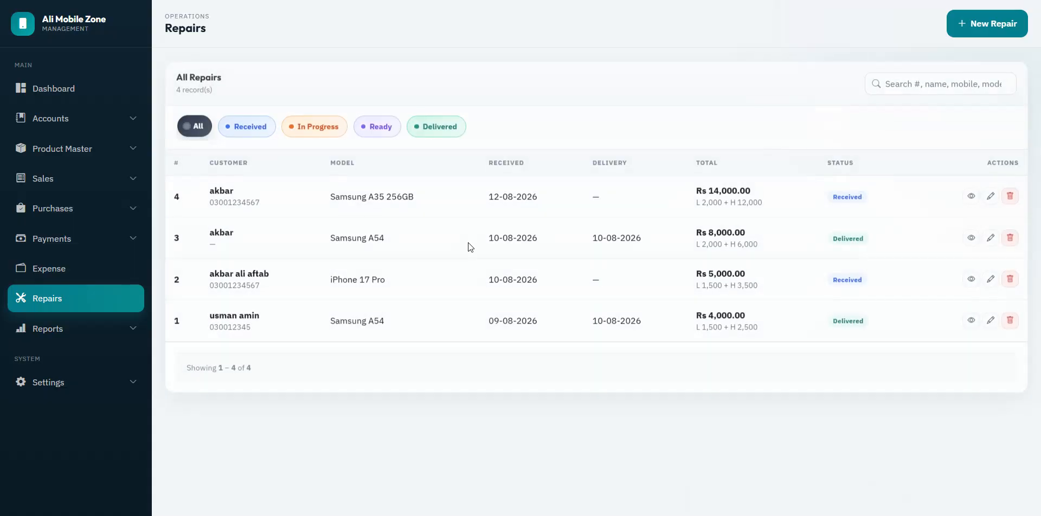
click(248, 126)
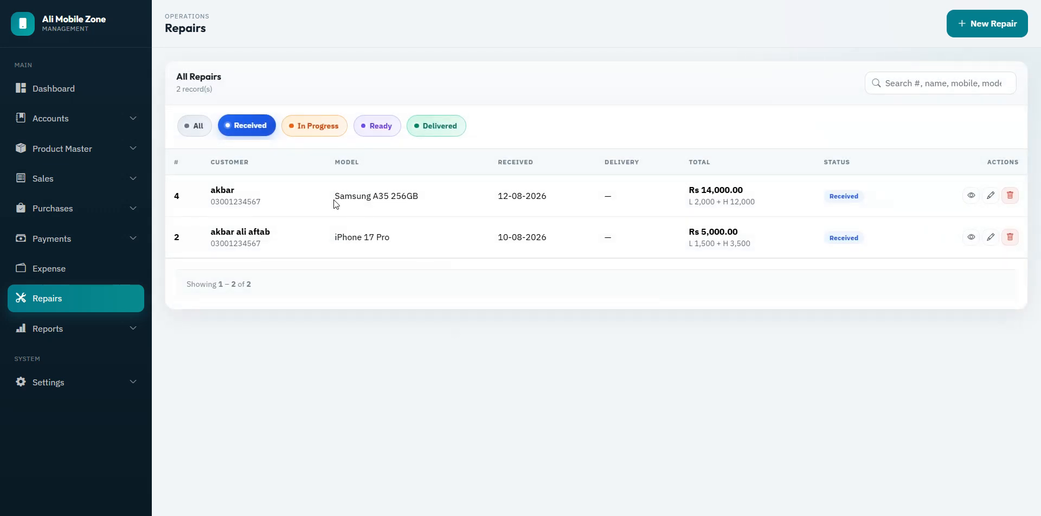
Step: Find the Samsung A35 256GB repair #4, view its ticket and choose Edit
drag(335, 204, 443, 203)
click(433, 317)
drag(334, 196, 428, 196)
click(494, 350)
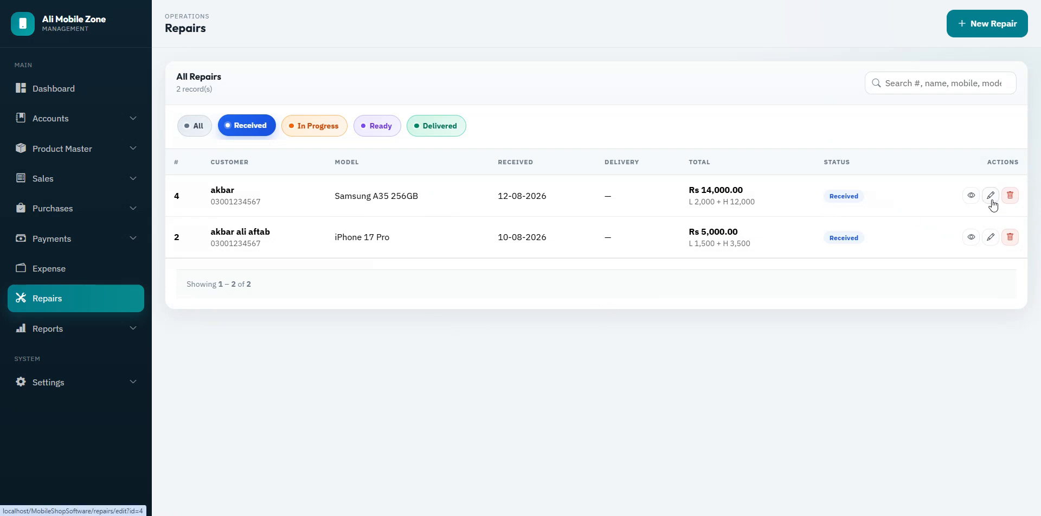
click(972, 195)
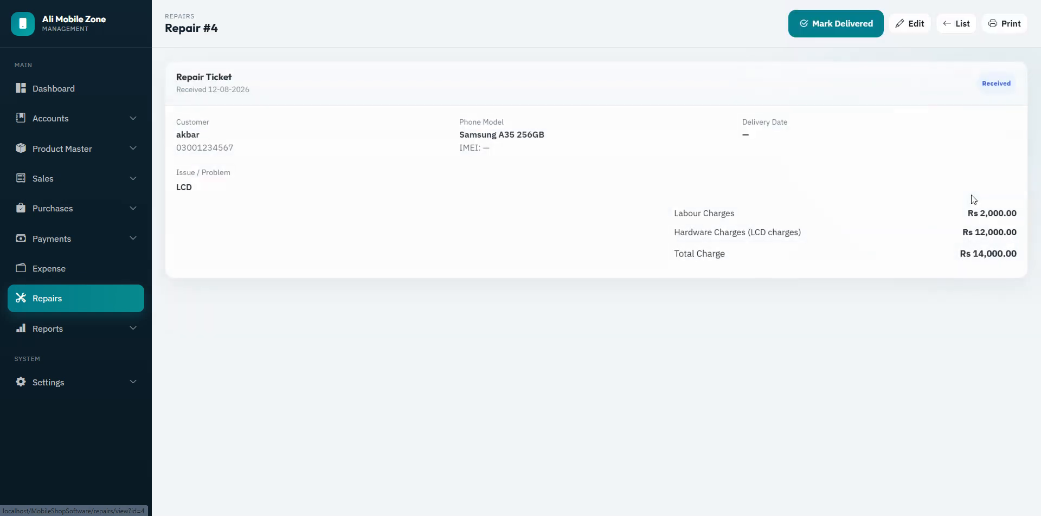
click(915, 28)
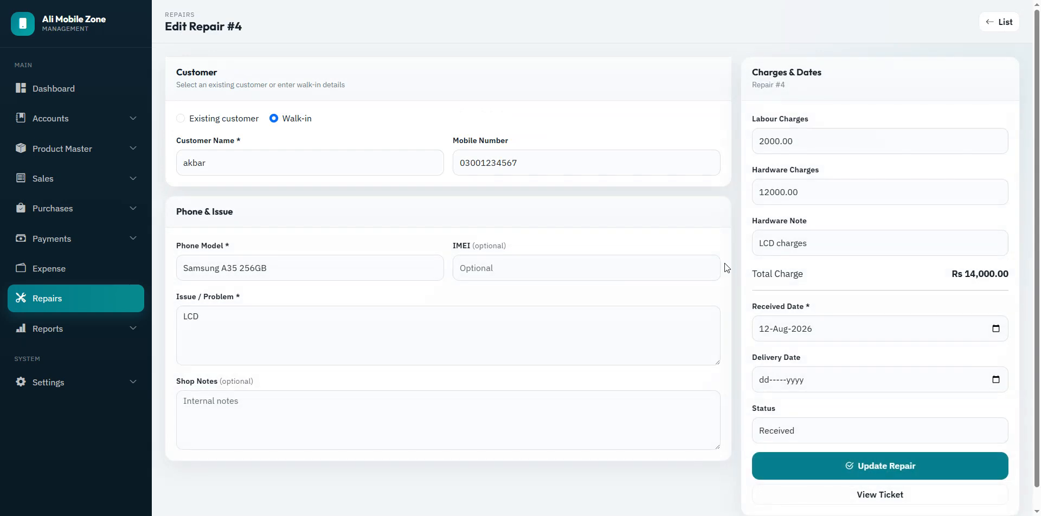
Step: Set repair #4 to In Progress, save it, and list In Progress repairs
click(816, 425)
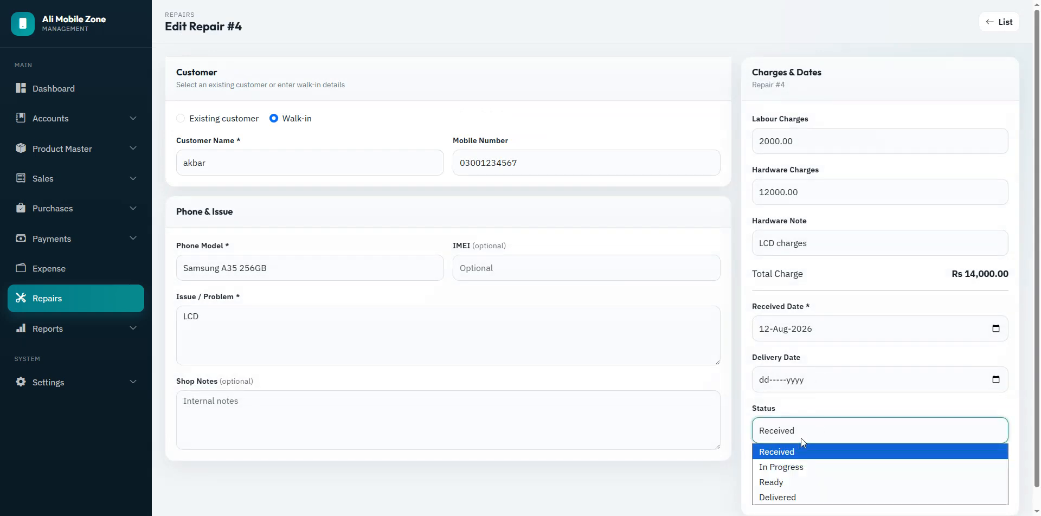
click(785, 468)
click(839, 467)
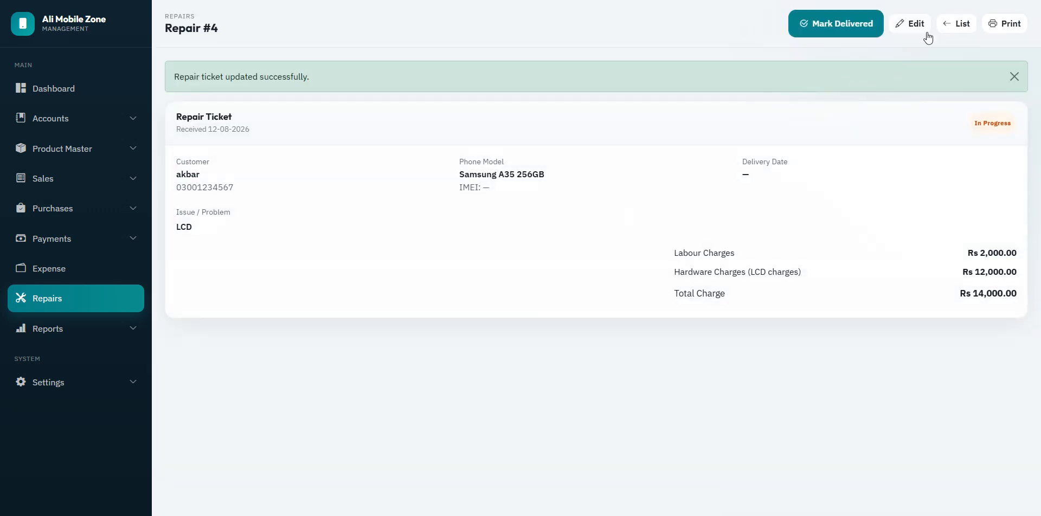
click(961, 25)
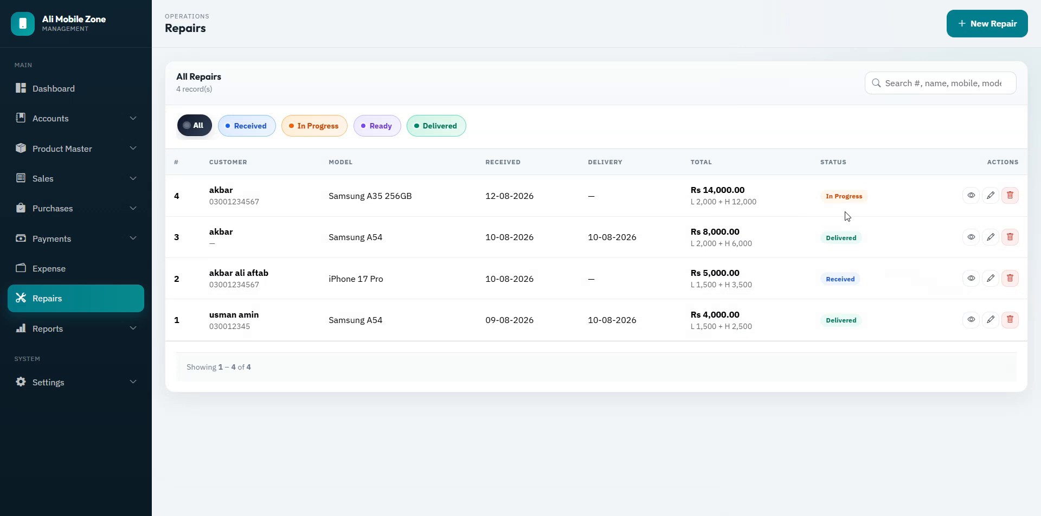
drag(826, 198, 888, 199)
click(409, 454)
click(327, 132)
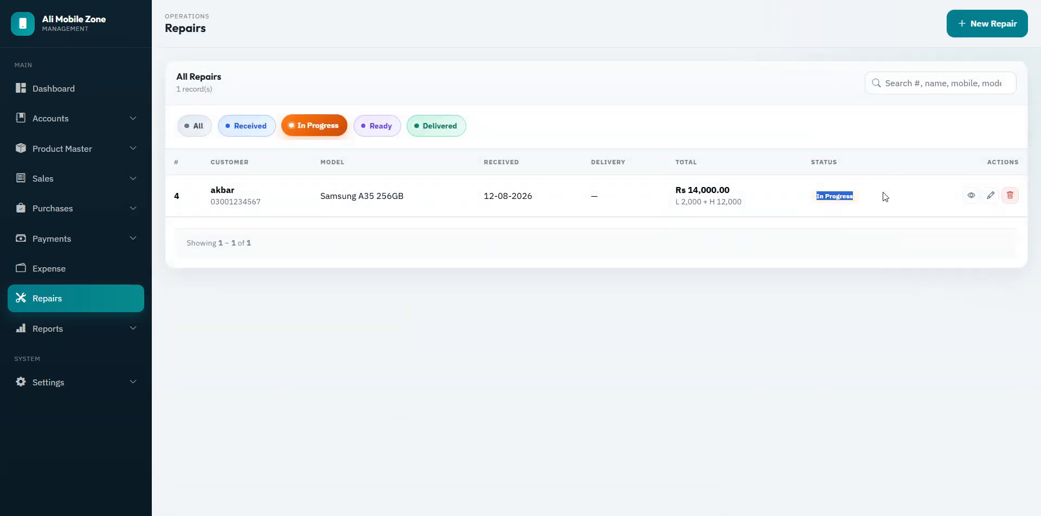
click(751, 356)
Step: Change repair #4's status to Ready, save it, and list only Ready repairs
drag(675, 204, 749, 194)
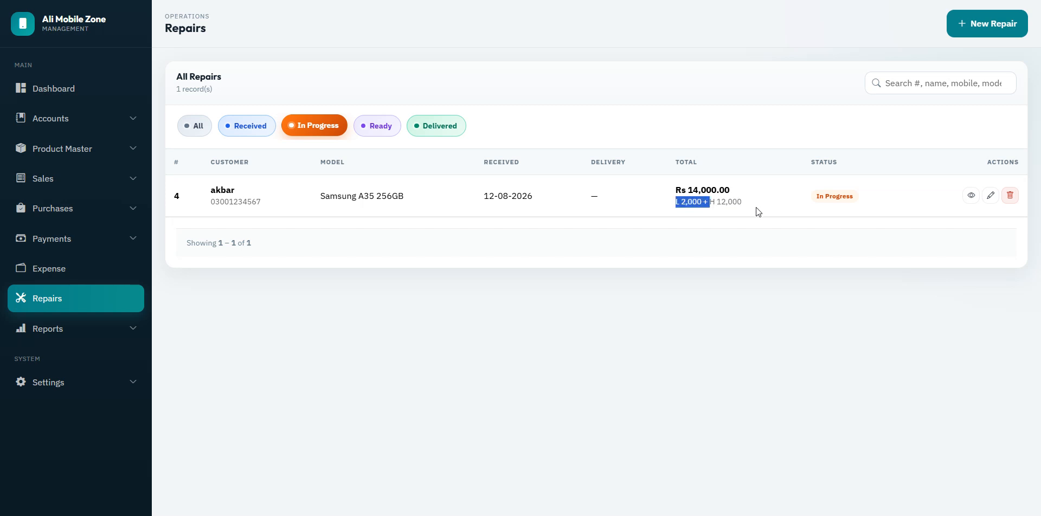
click(759, 248)
drag(480, 205, 542, 202)
click(782, 288)
click(990, 196)
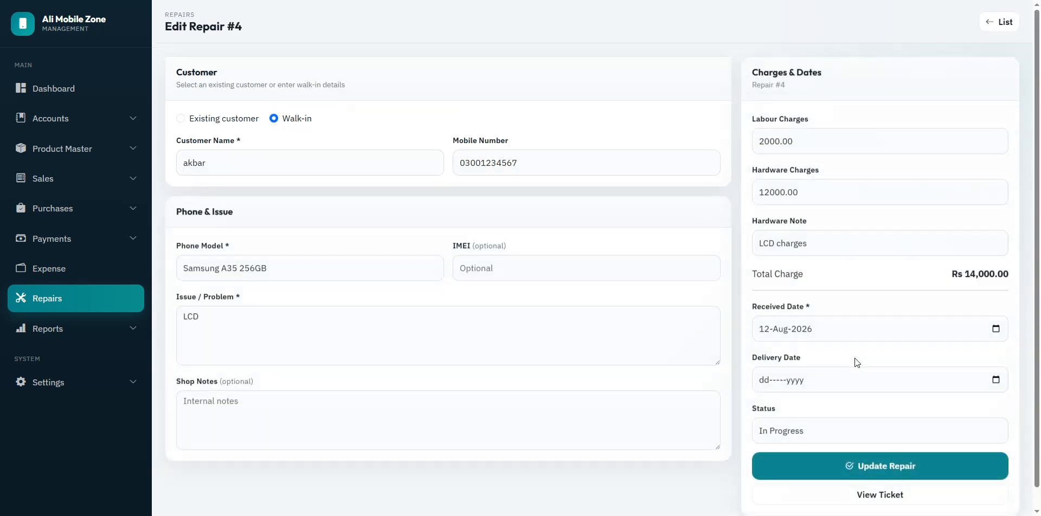
click(820, 424)
click(797, 479)
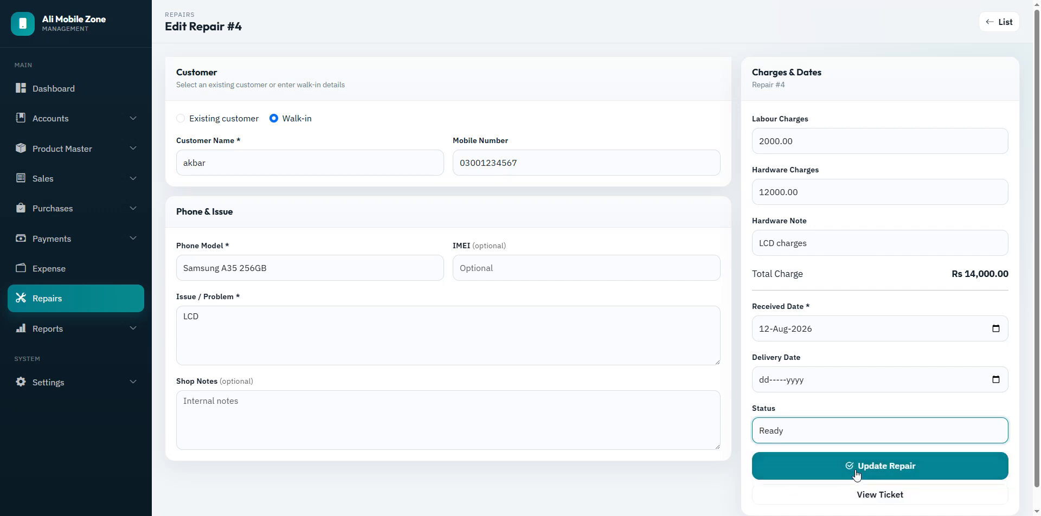
click(792, 466)
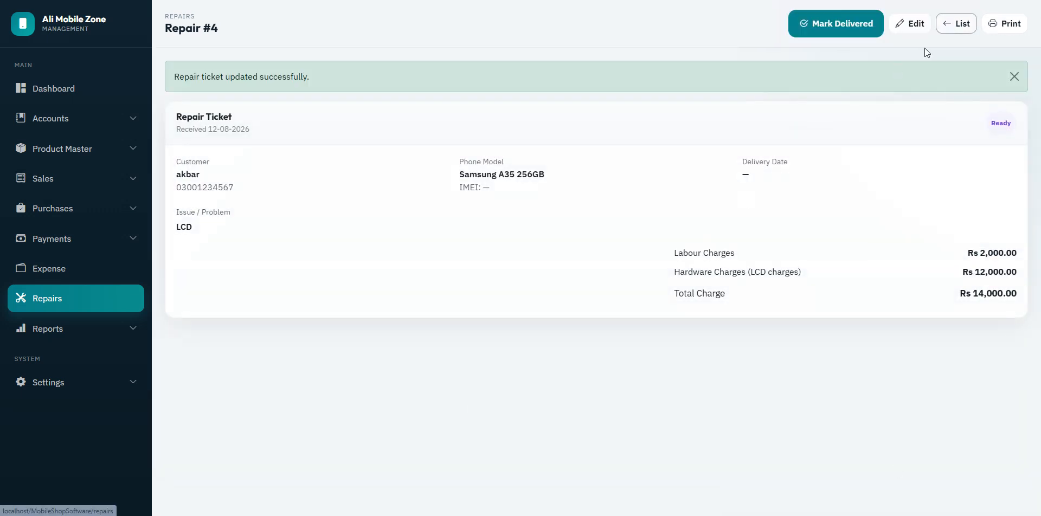
click(957, 23)
click(377, 126)
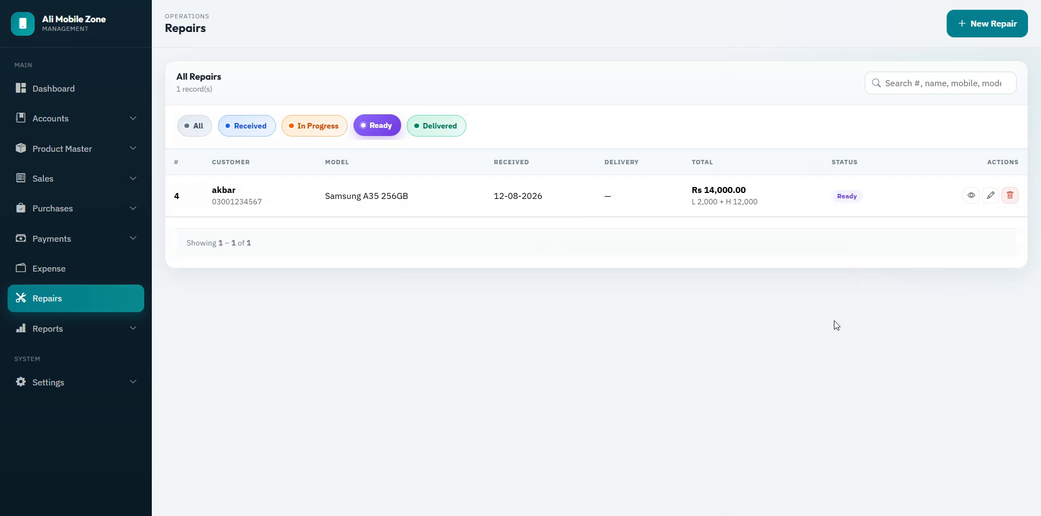
Step: Change repair #4's status to Delivered and save it
click(991, 200)
click(826, 429)
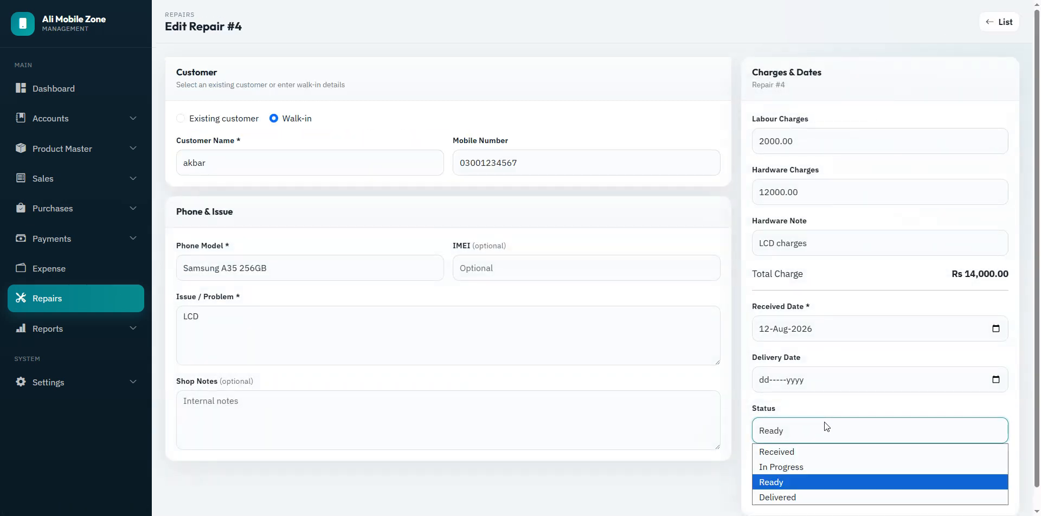
click(796, 496)
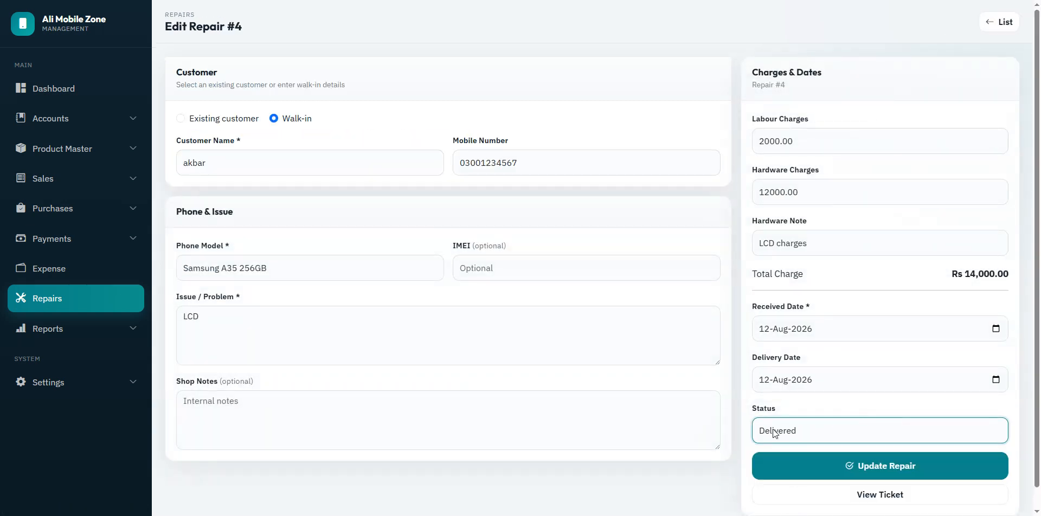
click(893, 475)
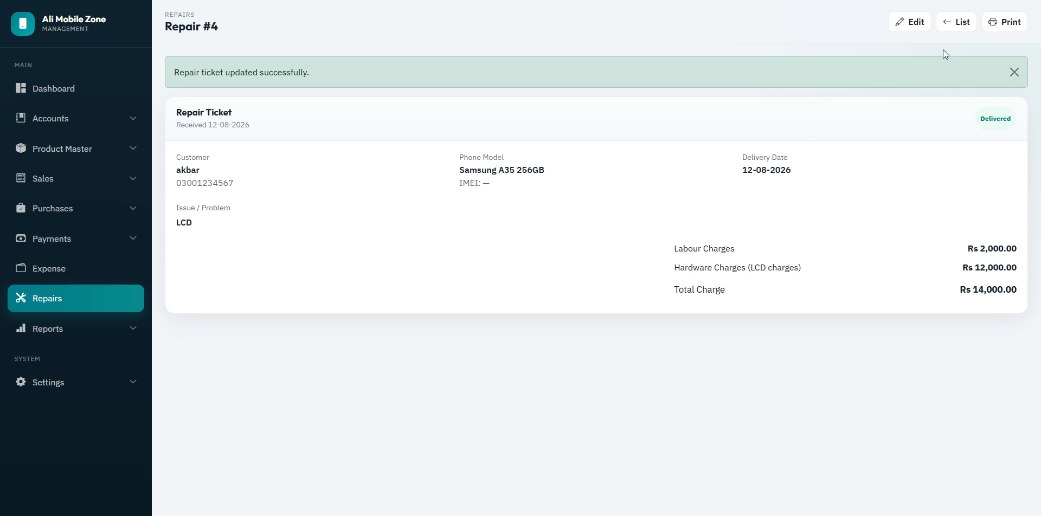
Step: List Delivered repairs and search them by the customer's name, leaving repair #1
click(963, 27)
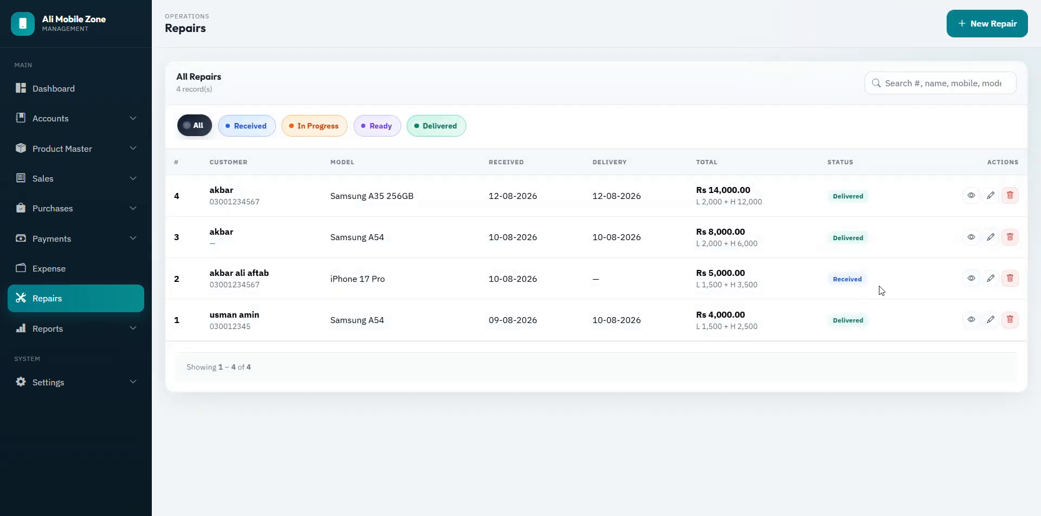
click(454, 128)
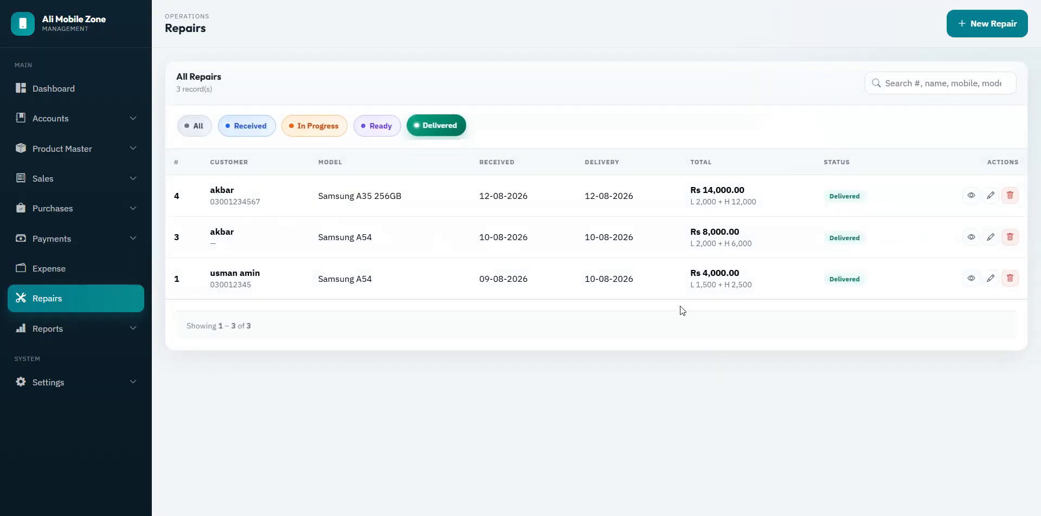
click(909, 82)
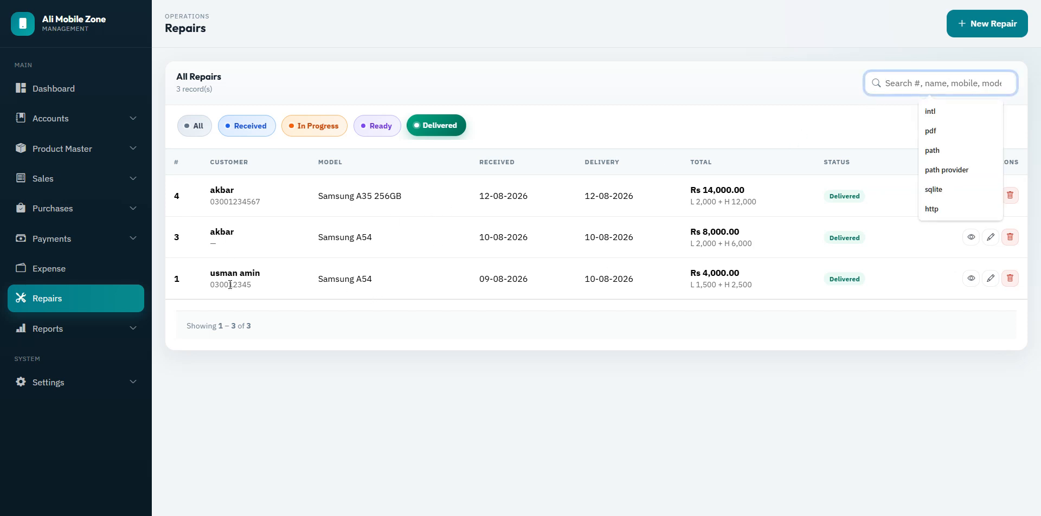
drag(211, 273, 274, 272)
key(ctrl+c)
click(944, 83)
key(ctrl+v)
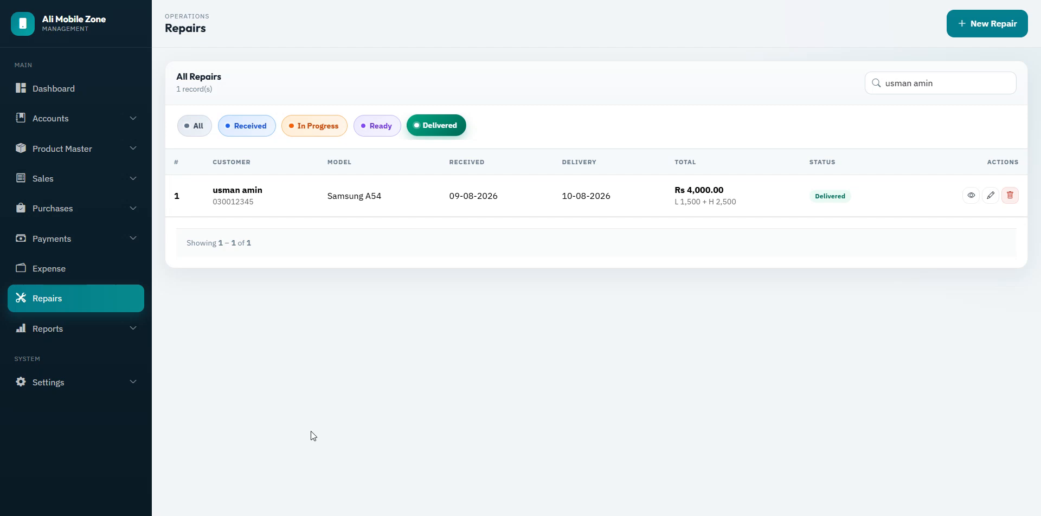
click(51, 89)
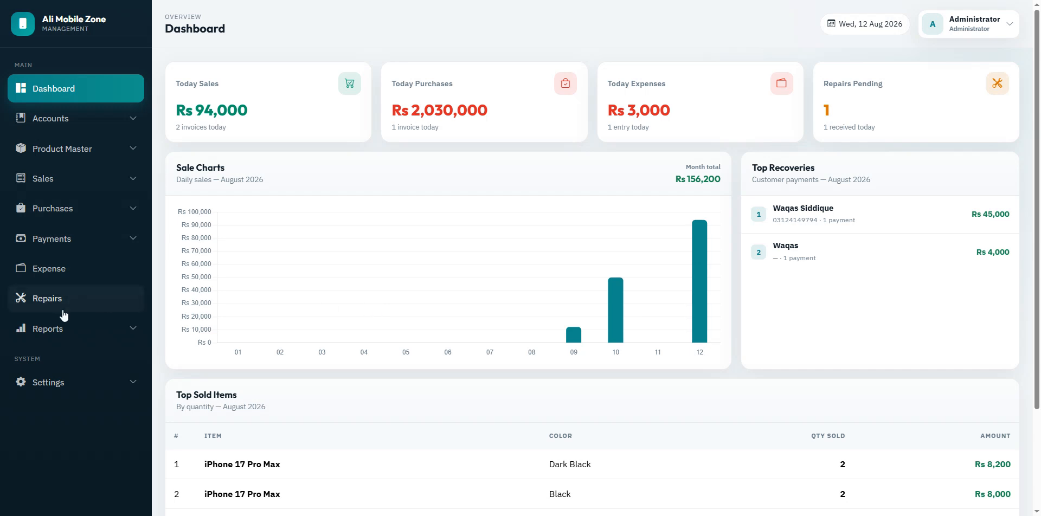
Step: Open the Sale Report filters with all customers, all sale types and all payment statuses
click(50, 329)
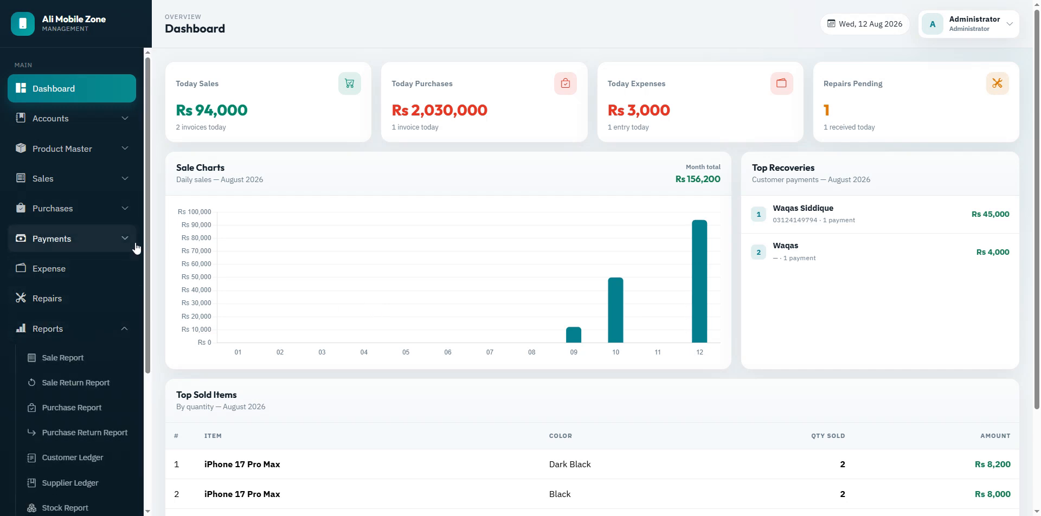
drag(143, 246, 168, 295)
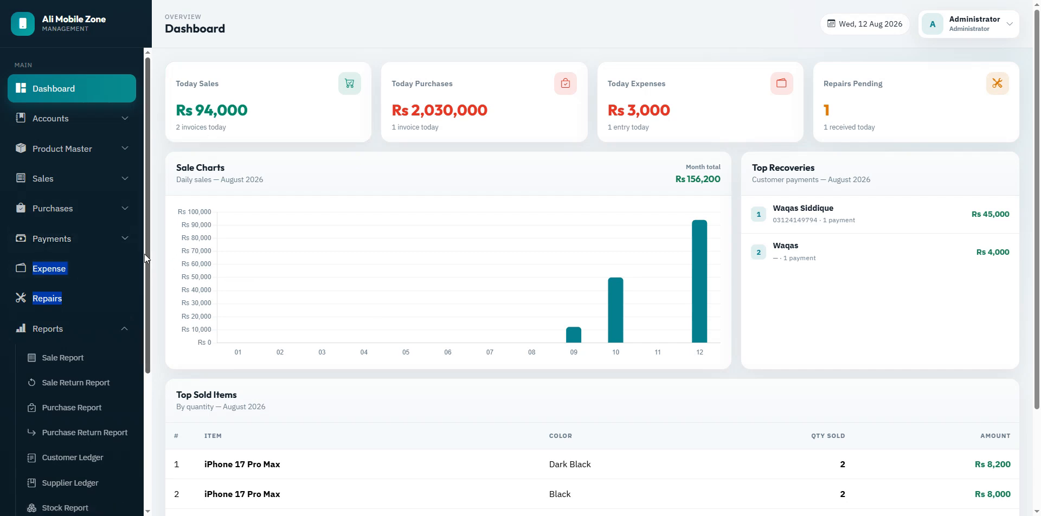
drag(147, 254, 146, 332)
click(62, 266)
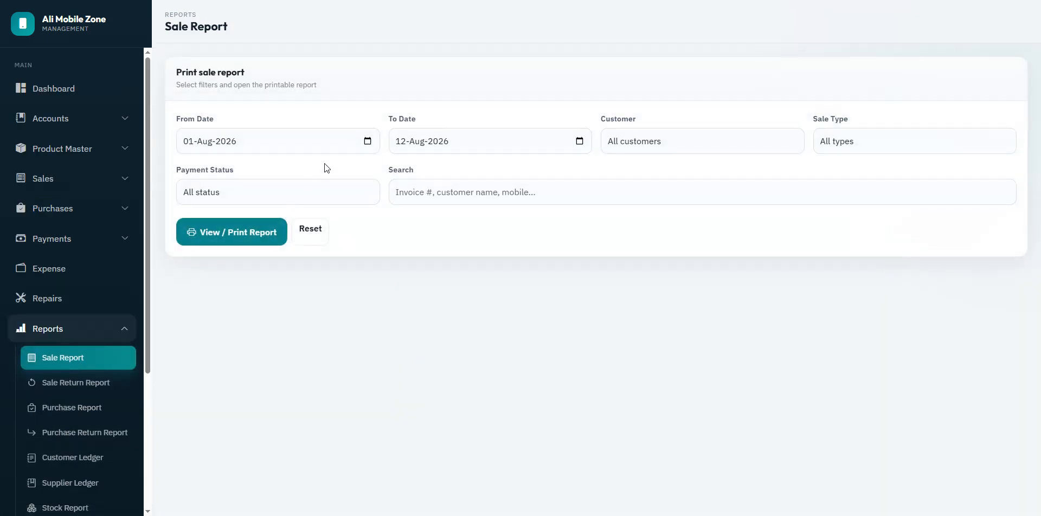
click(697, 135)
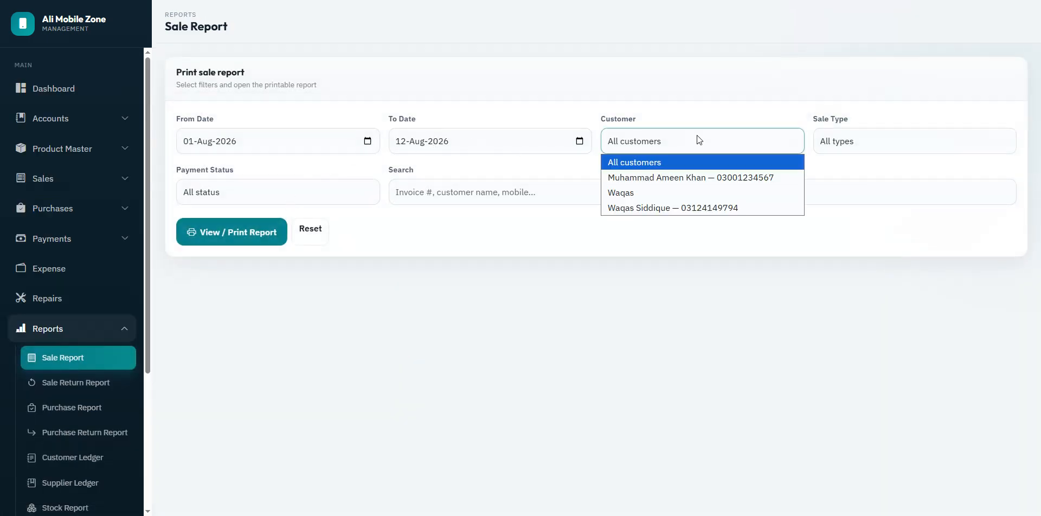
click(614, 279)
click(874, 140)
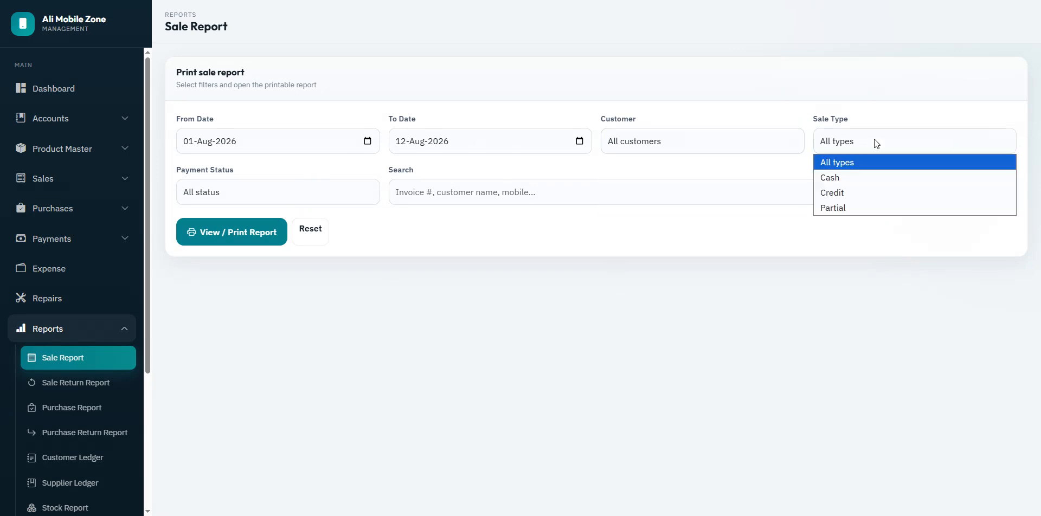
click(867, 274)
click(269, 194)
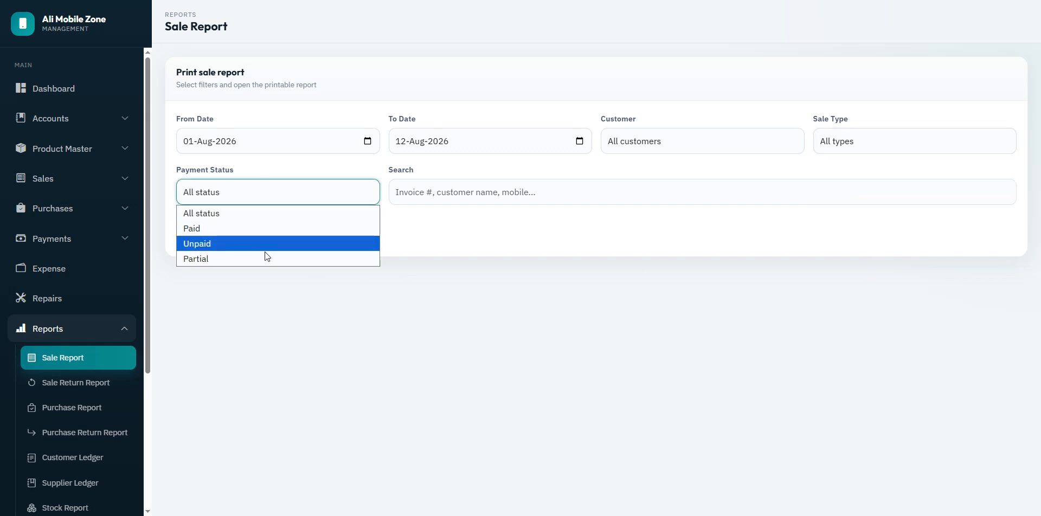
click(272, 291)
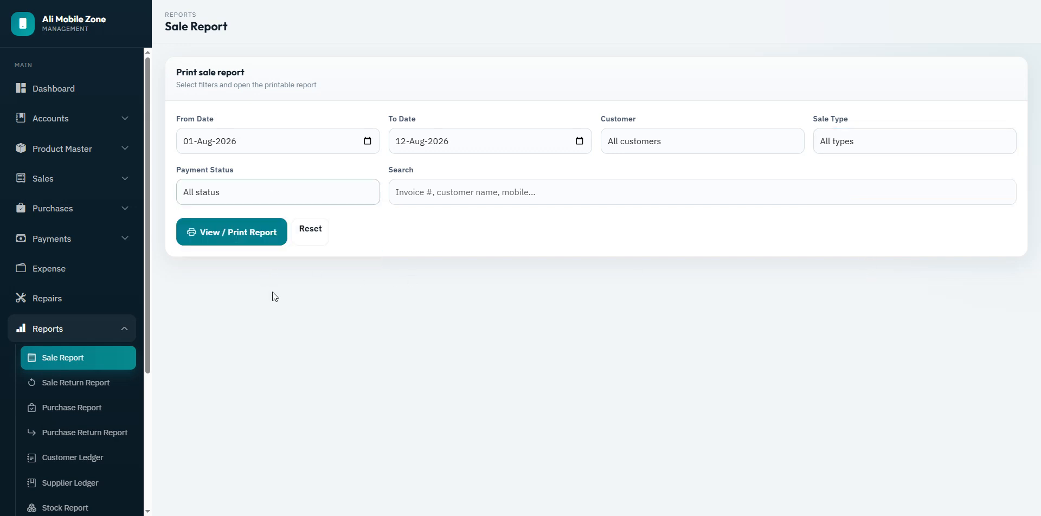
click(415, 192)
click(396, 220)
Step: Generate the printable sale report and sale return report for 01–12 Aug 2026
click(221, 247)
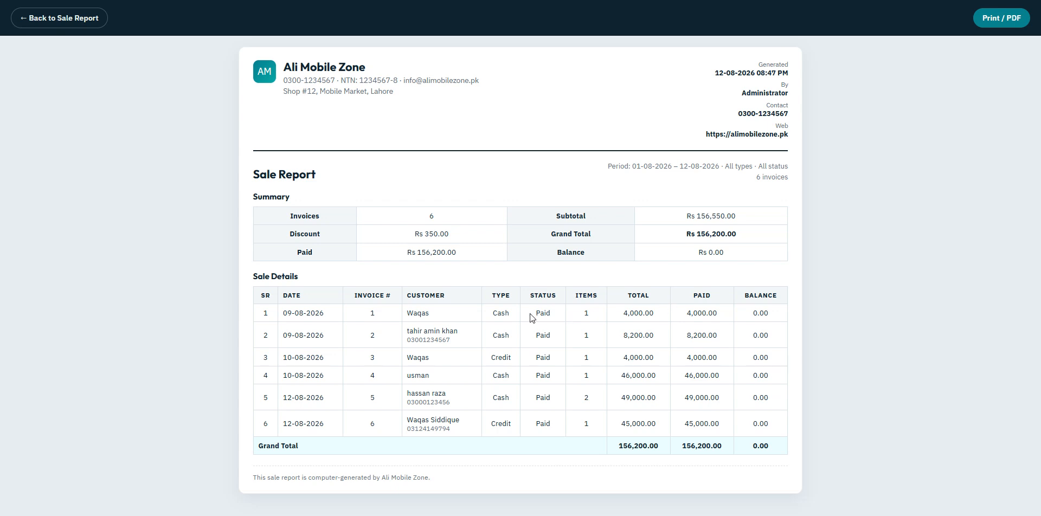
drag(283, 318, 812, 437)
click(813, 436)
click(41, 18)
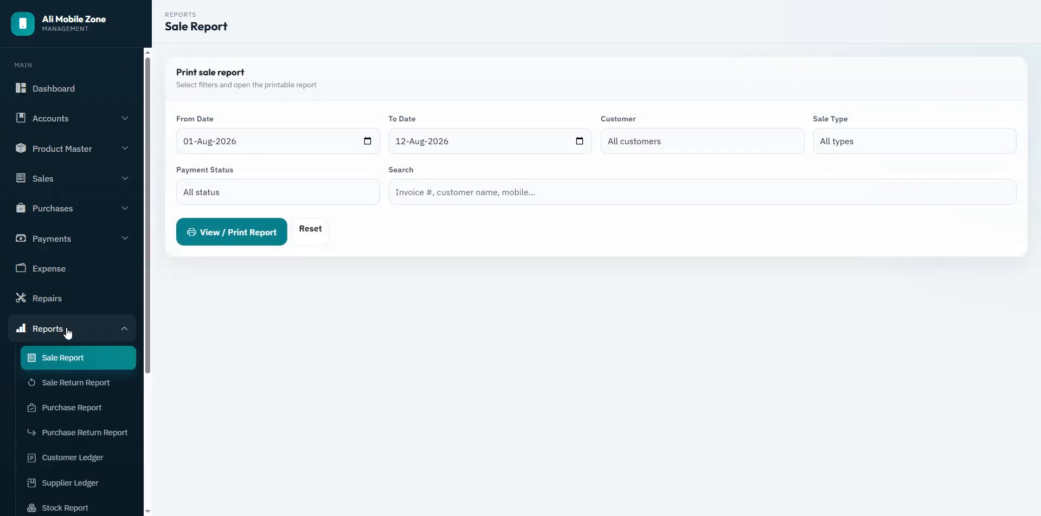
click(70, 383)
click(239, 232)
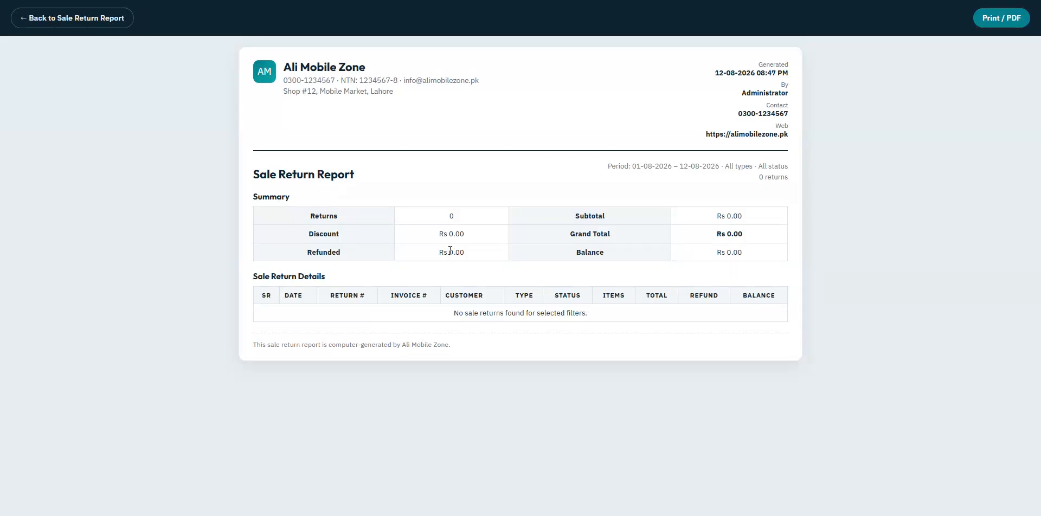
click(69, 23)
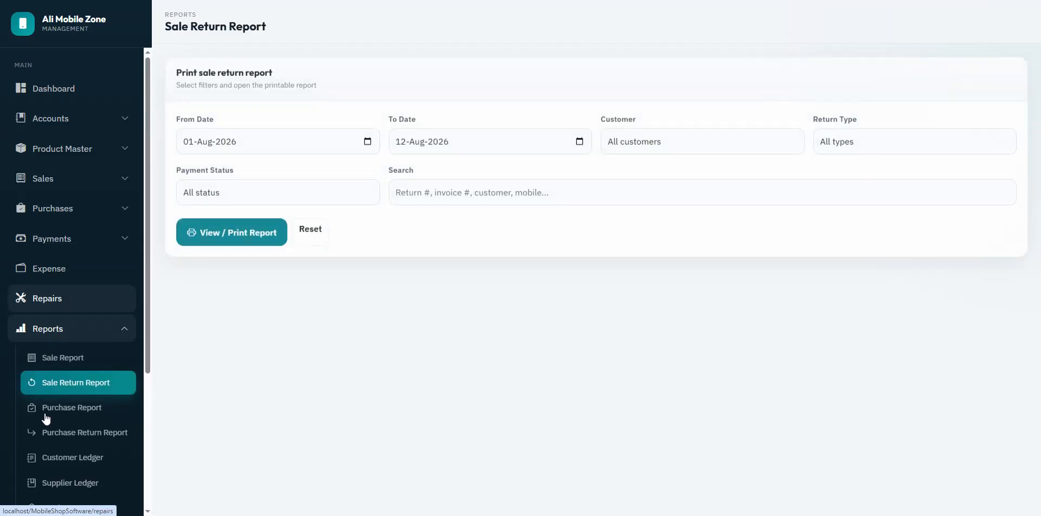
Step: Generate the purchase report, showing purchases totalling Rs 3,438,000
click(75, 411)
click(234, 239)
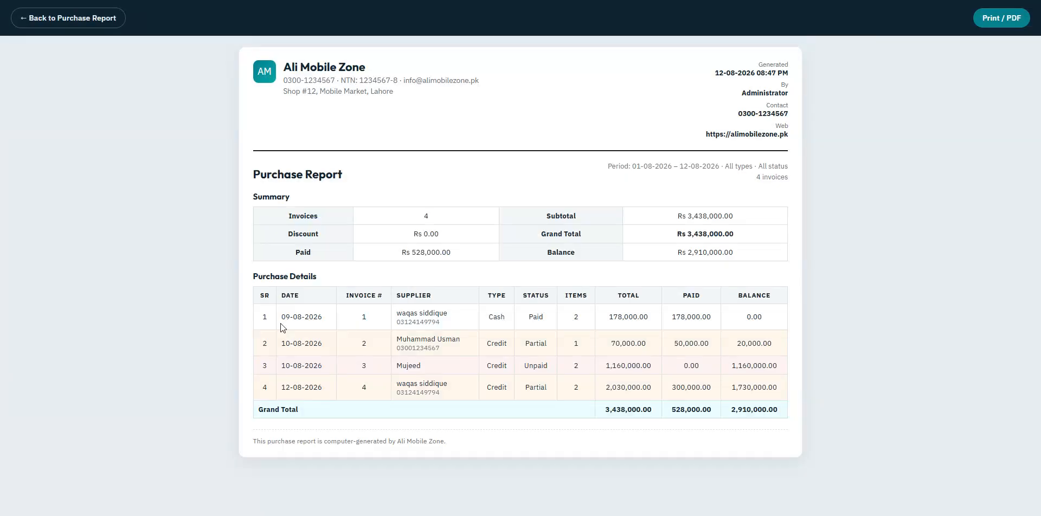
drag(260, 317, 780, 390)
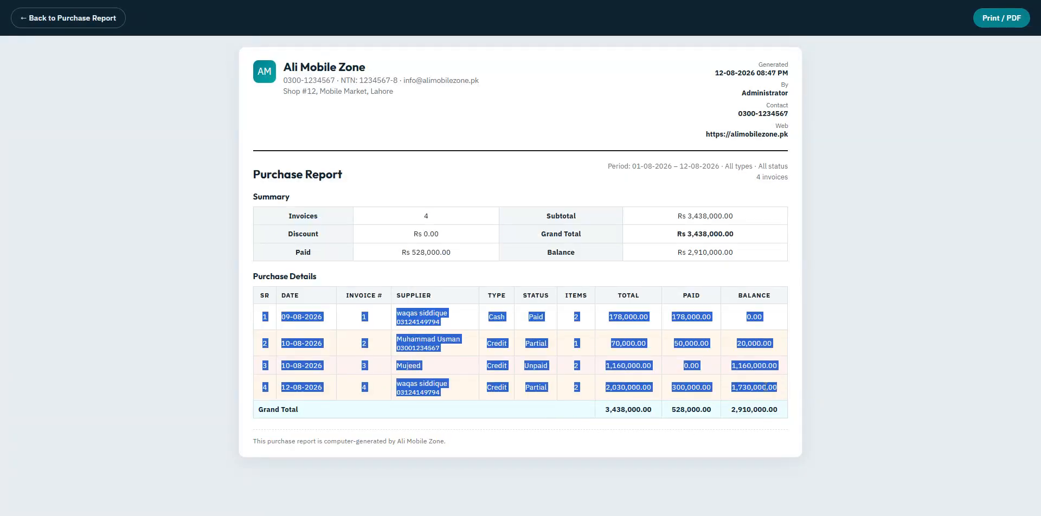
click(561, 417)
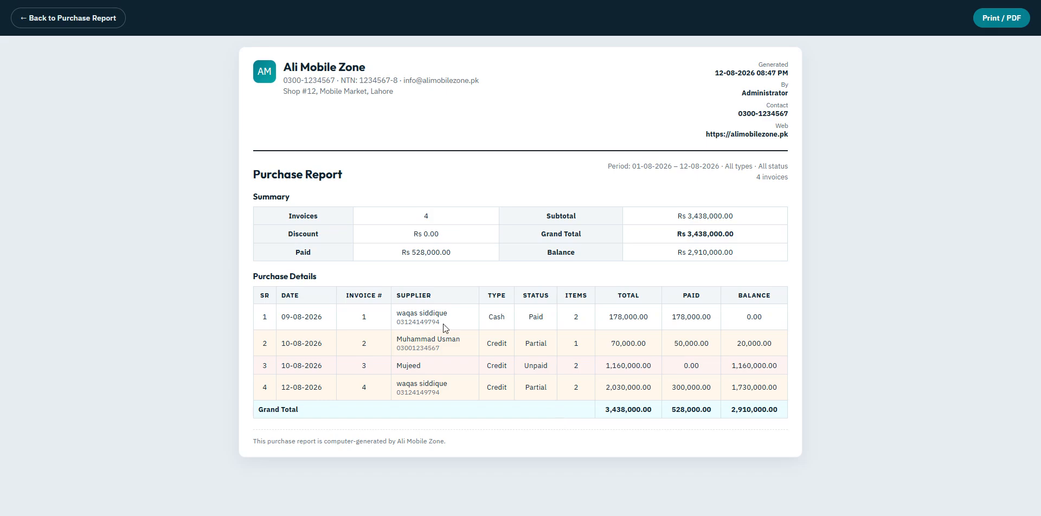
click(91, 21)
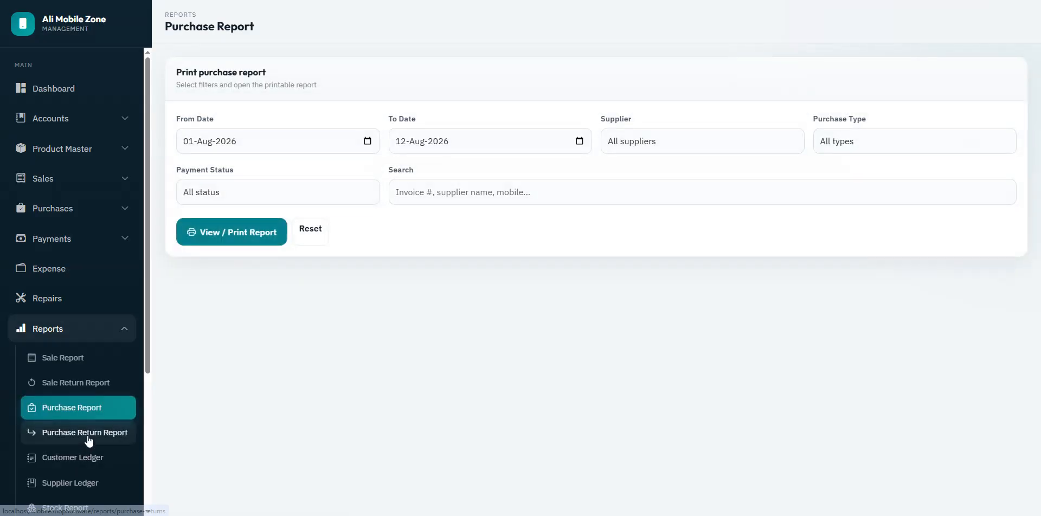
click(87, 433)
Step: Generate the printable purchase return report and return to its filters
click(226, 233)
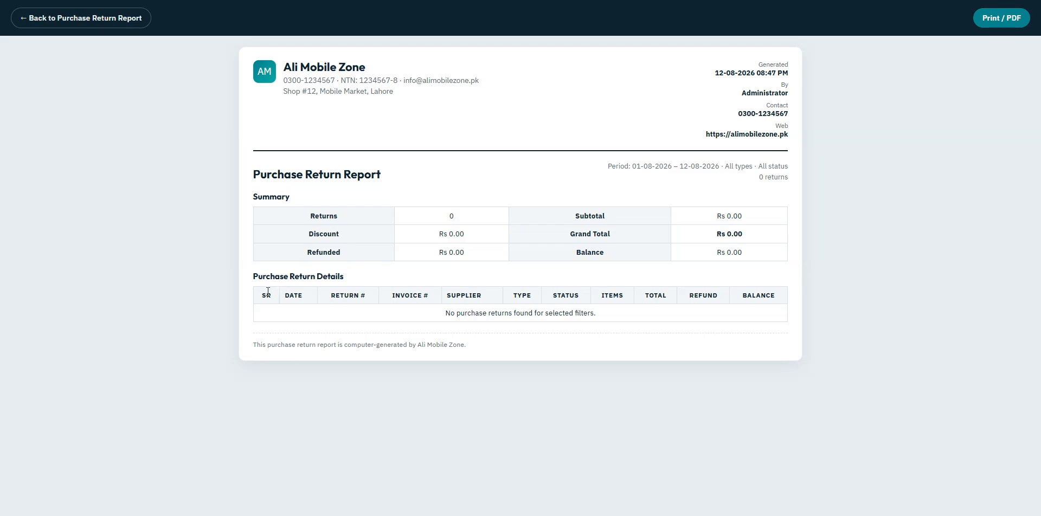
drag(268, 291, 769, 293)
click(310, 141)
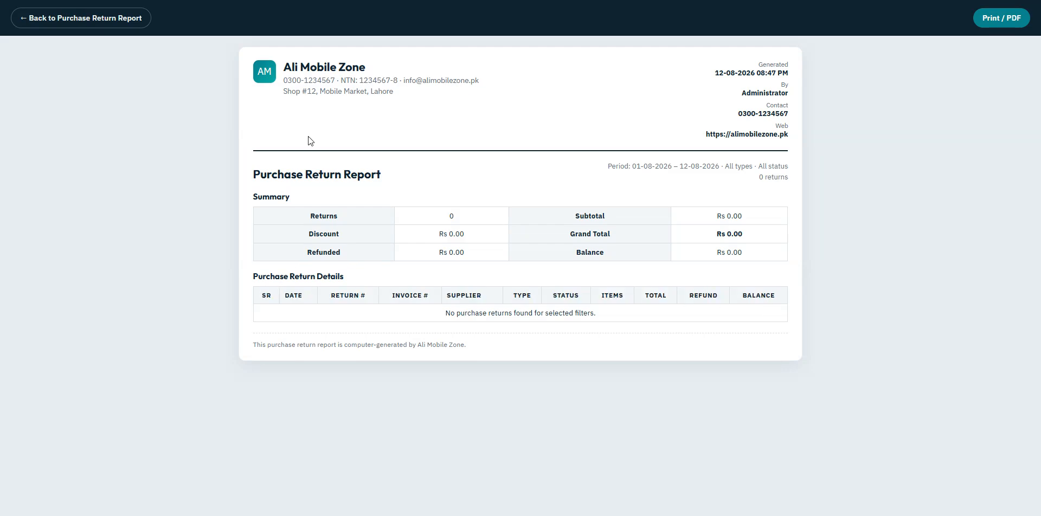
click(69, 16)
Step: Generate the Customer Ledger for the chosen customer, 01–12 Aug 2026
drag(144, 245, 145, 367)
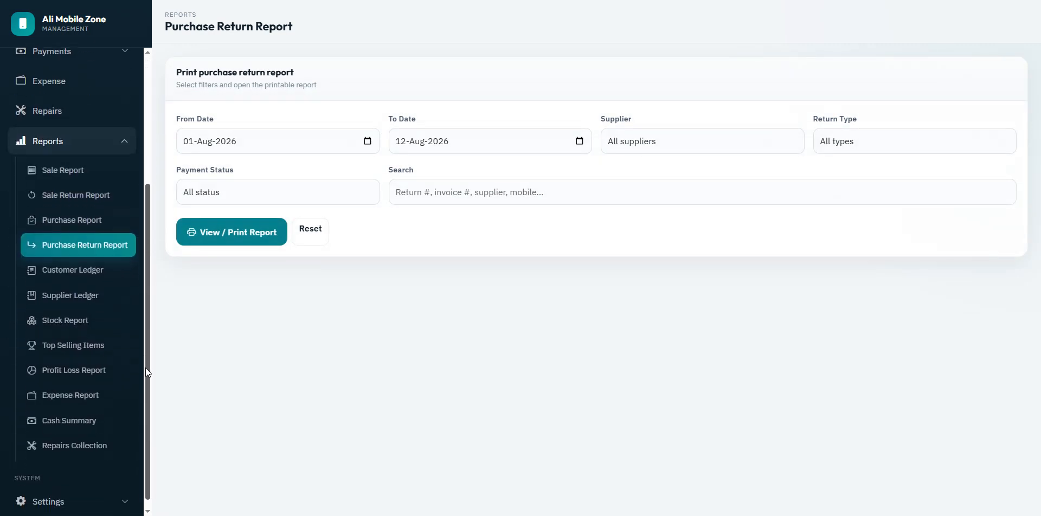
click(65, 270)
click(349, 153)
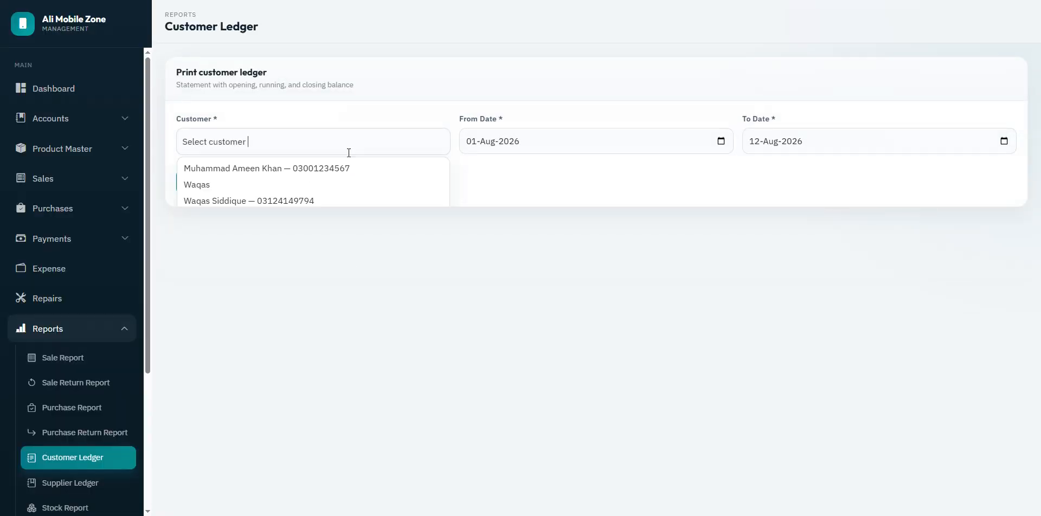
click(264, 201)
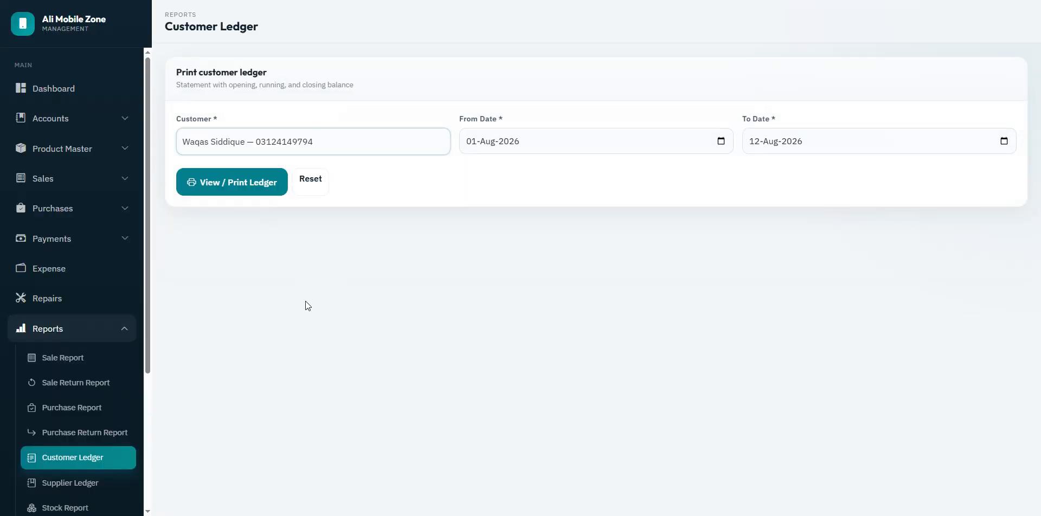
click(247, 190)
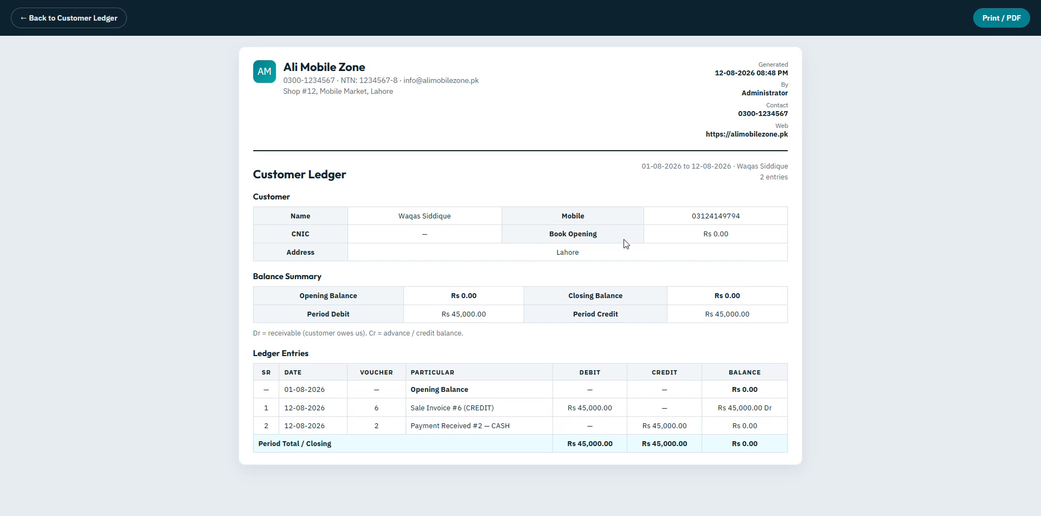
Step: Review the ledger's opening, period credit, 45,000 entry and Rs 0.00 closing, then go back
drag(703, 236, 751, 238)
click(751, 236)
drag(674, 320, 757, 318)
click(512, 326)
drag(263, 379, 702, 444)
click(698, 355)
click(715, 349)
drag(652, 426, 676, 427)
click(717, 432)
triple_click(735, 396)
click(762, 407)
click(33, 22)
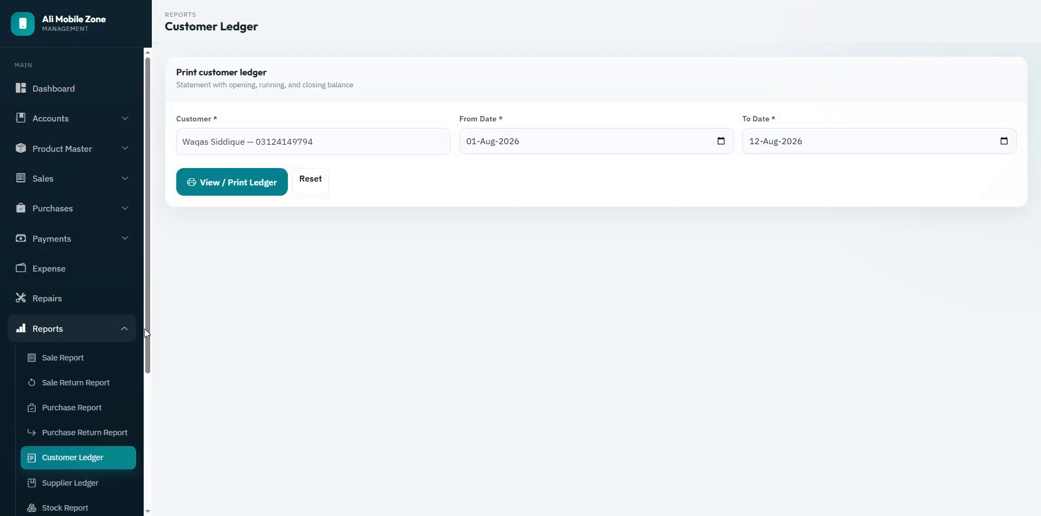
drag(150, 331, 146, 393)
click(105, 401)
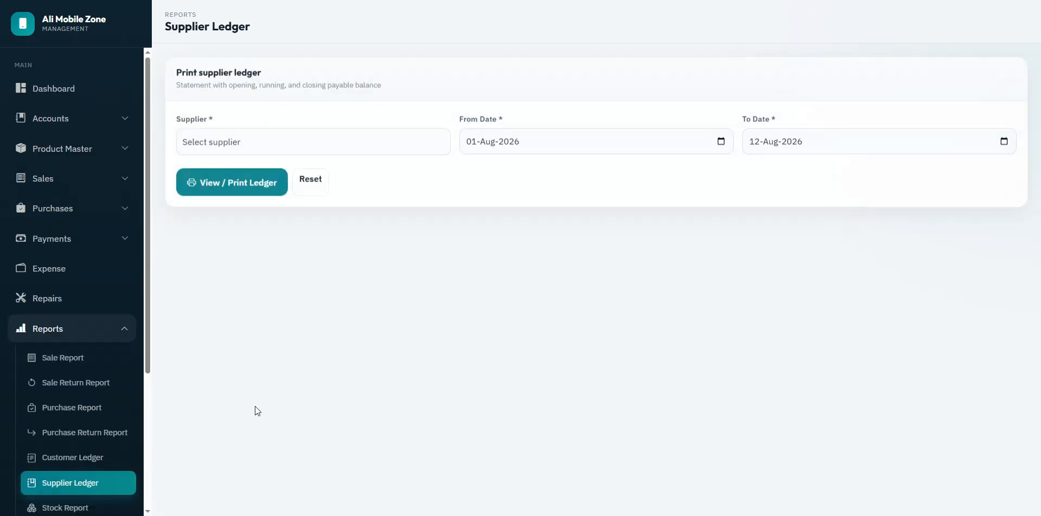
Step: Generate and review the chosen supplier's ledger, including Purchase Invoice #1 (CASH)
click(280, 154)
click(245, 200)
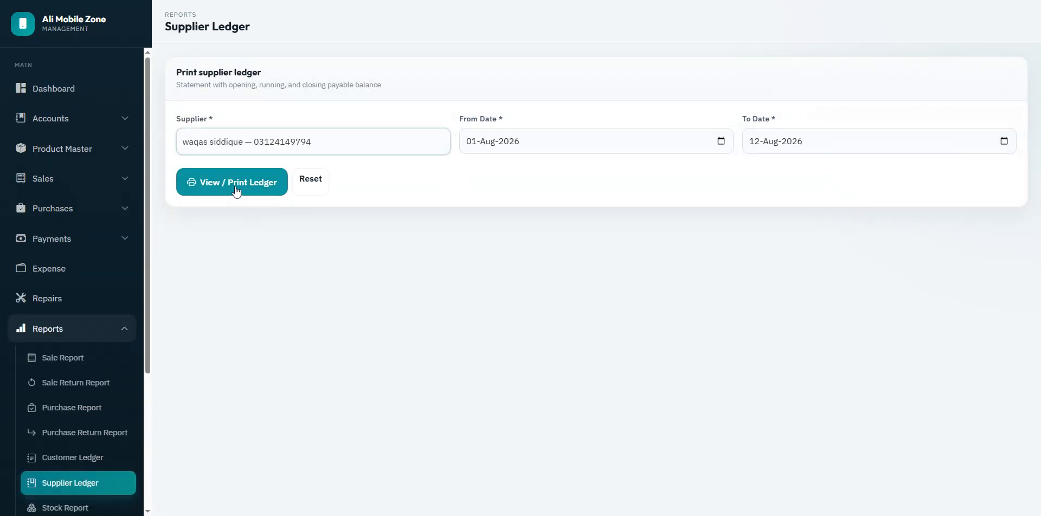
click(235, 187)
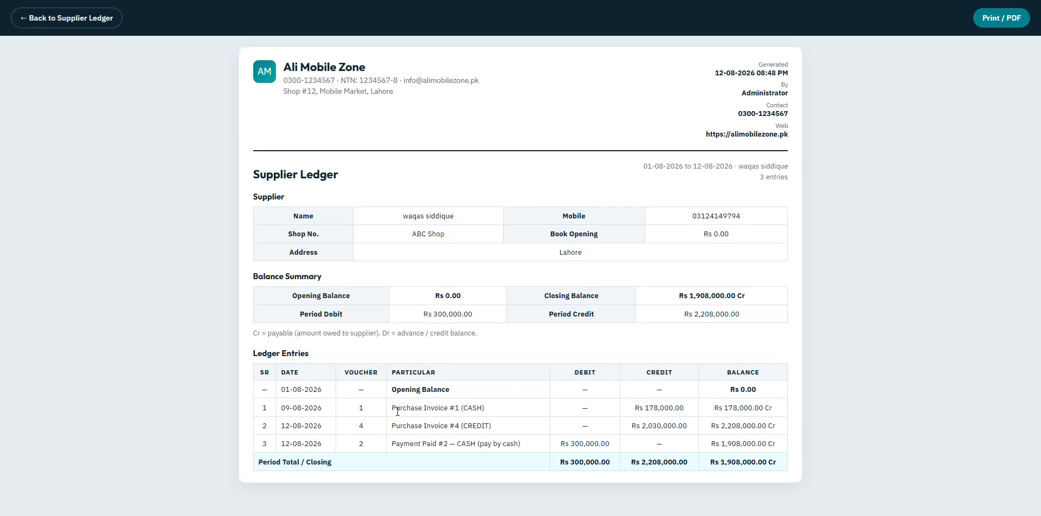
drag(391, 408, 483, 415)
drag(391, 426, 520, 447)
click(505, 470)
click(37, 17)
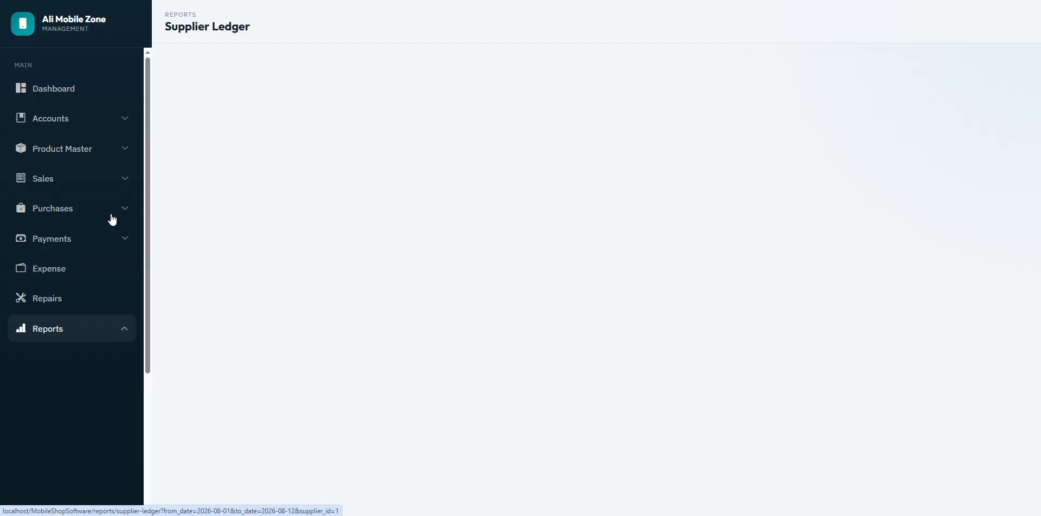
Step: Generate the Stock Report for all categories, brands and stock statuses
scroll(144, 352, down, 4)
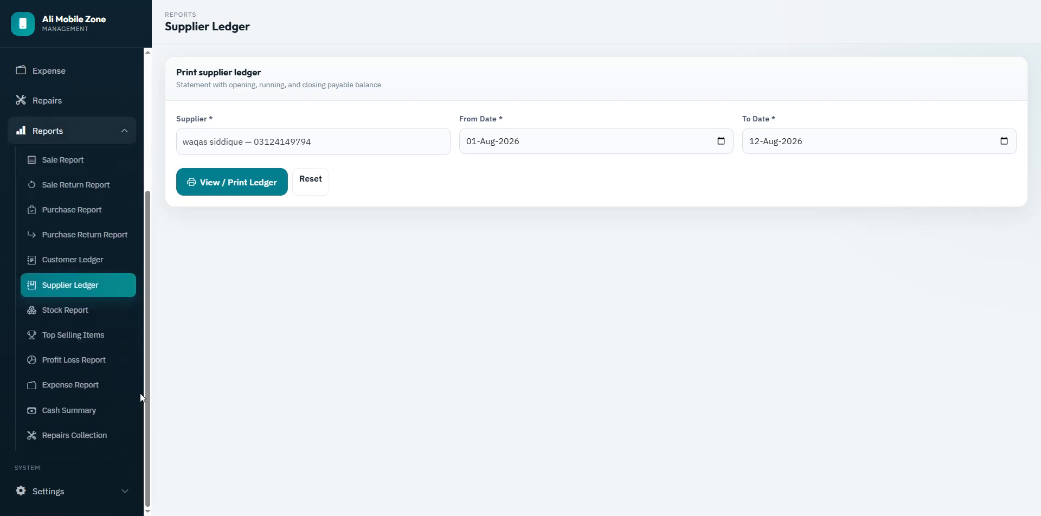
click(57, 312)
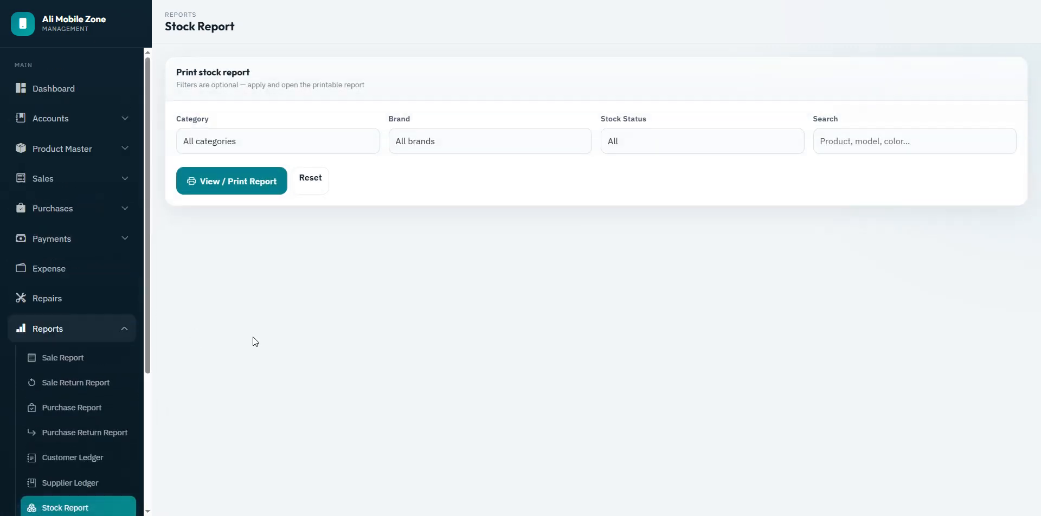
click(245, 148)
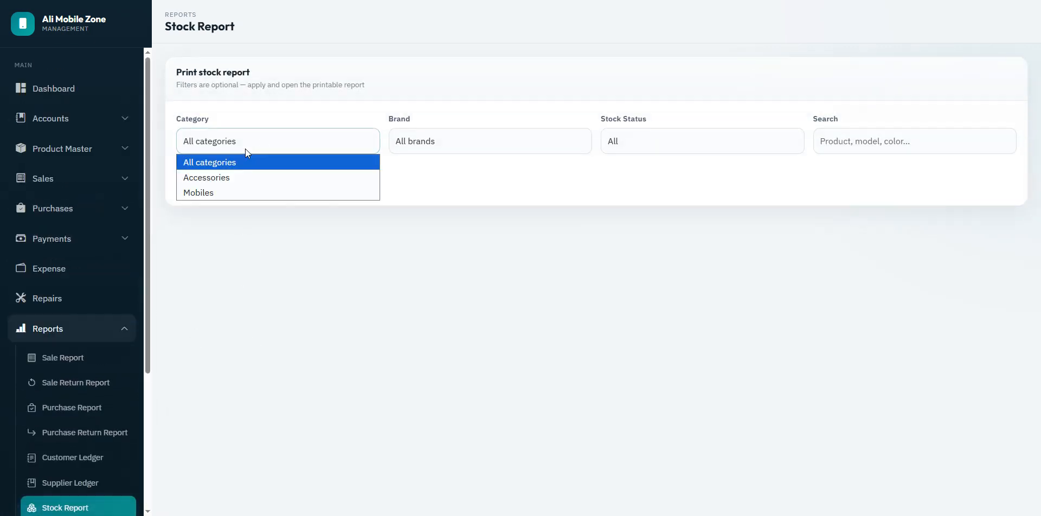
click(453, 136)
click(611, 142)
click(590, 282)
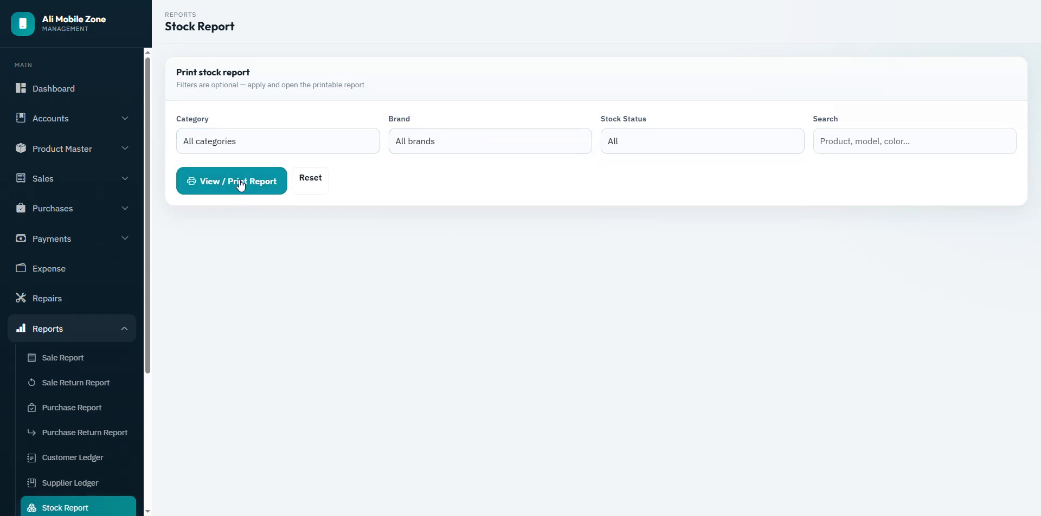
click(217, 184)
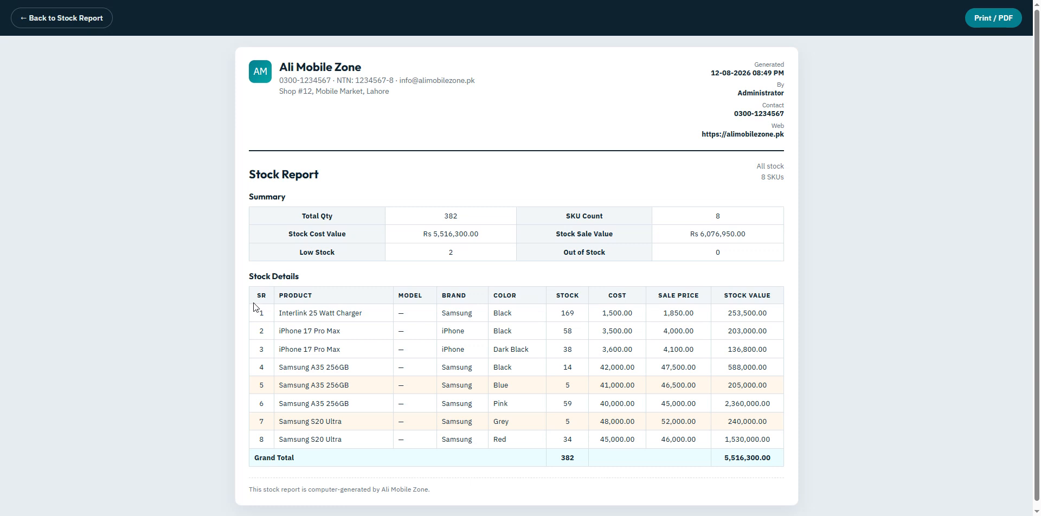
Step: Review the stock details and the stock cost and sale values, then return to the filters
drag(249, 311, 334, 387)
click(322, 363)
double_click(567, 368)
click(582, 389)
drag(260, 314, 773, 443)
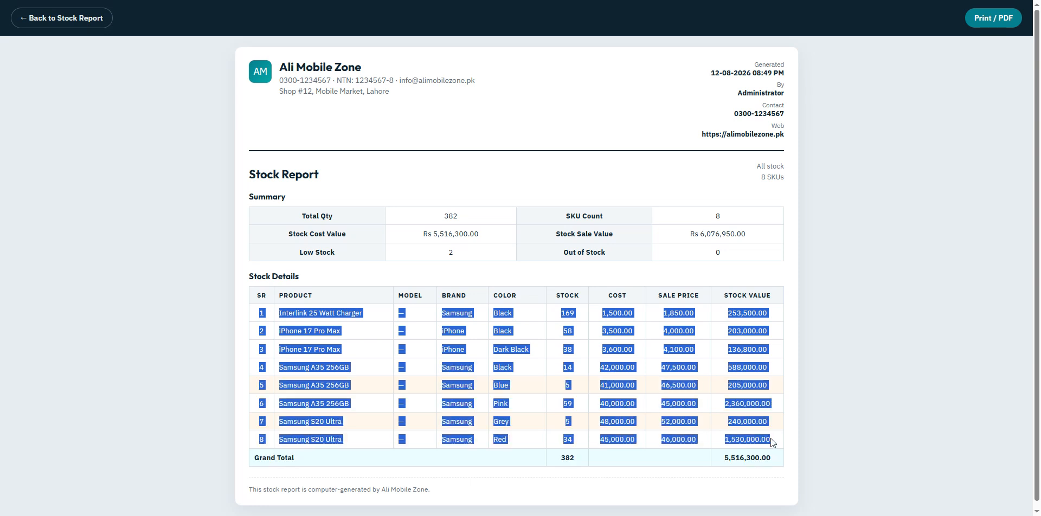
click(528, 432)
drag(293, 421, 315, 421)
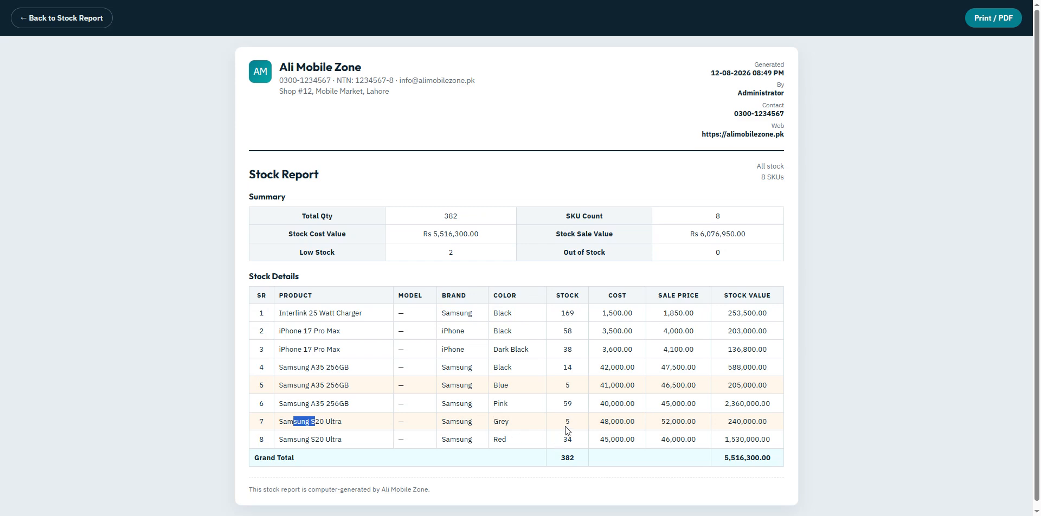
drag(419, 234, 504, 237)
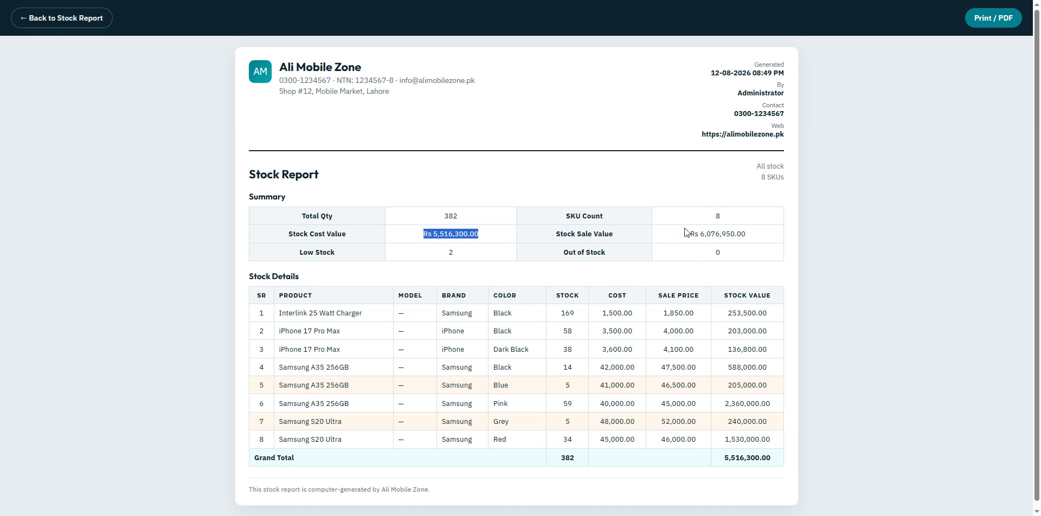
drag(684, 234, 776, 237)
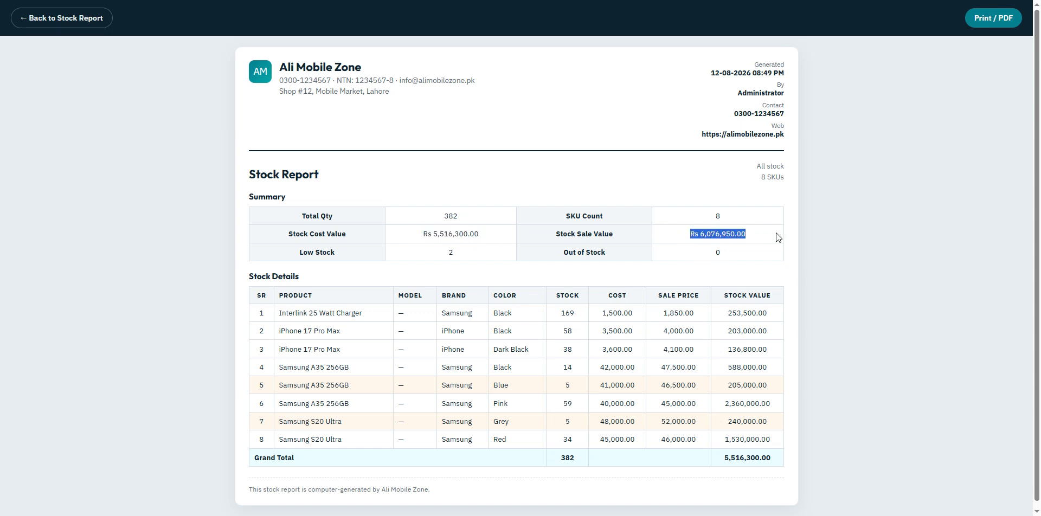
click(757, 251)
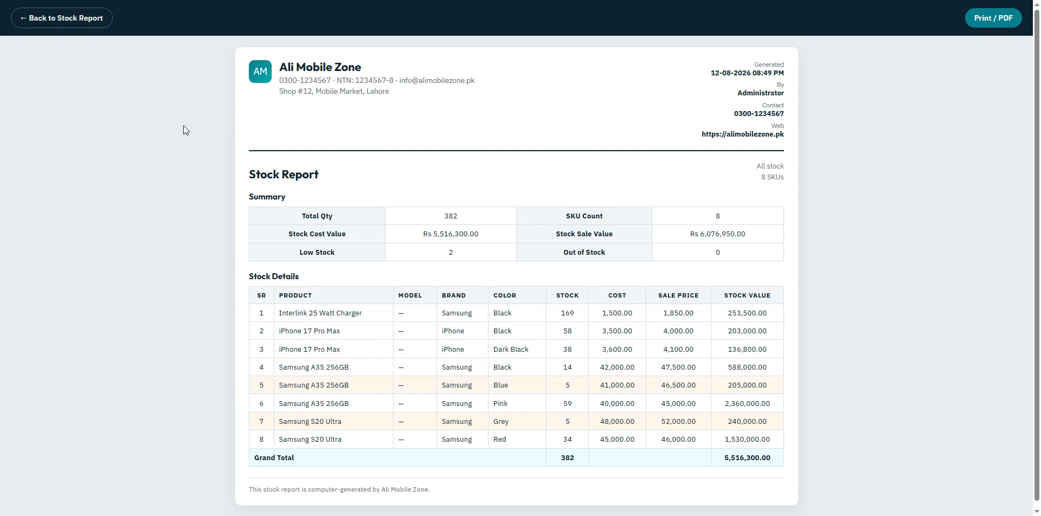
click(64, 22)
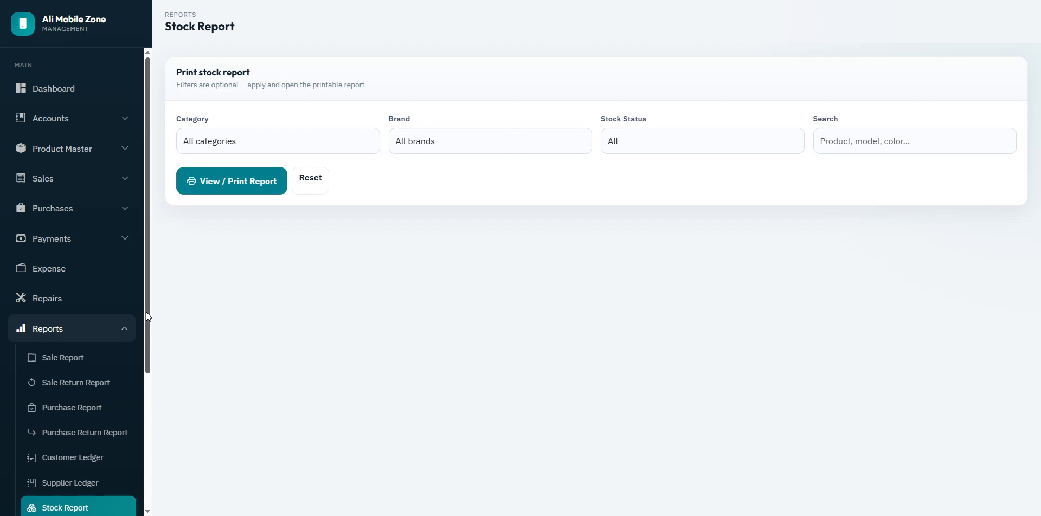
drag(146, 311, 152, 426)
Step: Generate the printable Top Selling Items report and review the quantities sold for all products
click(80, 364)
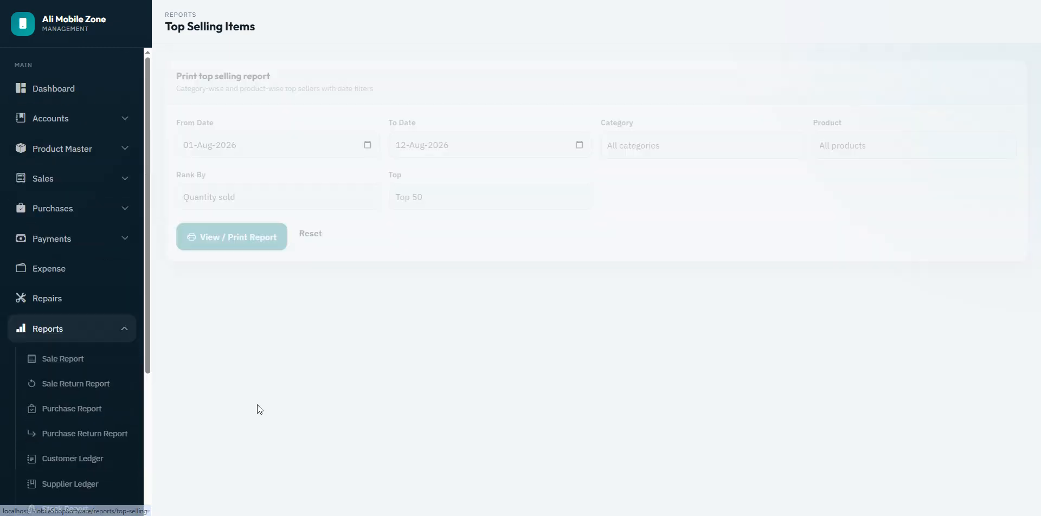
click(232, 233)
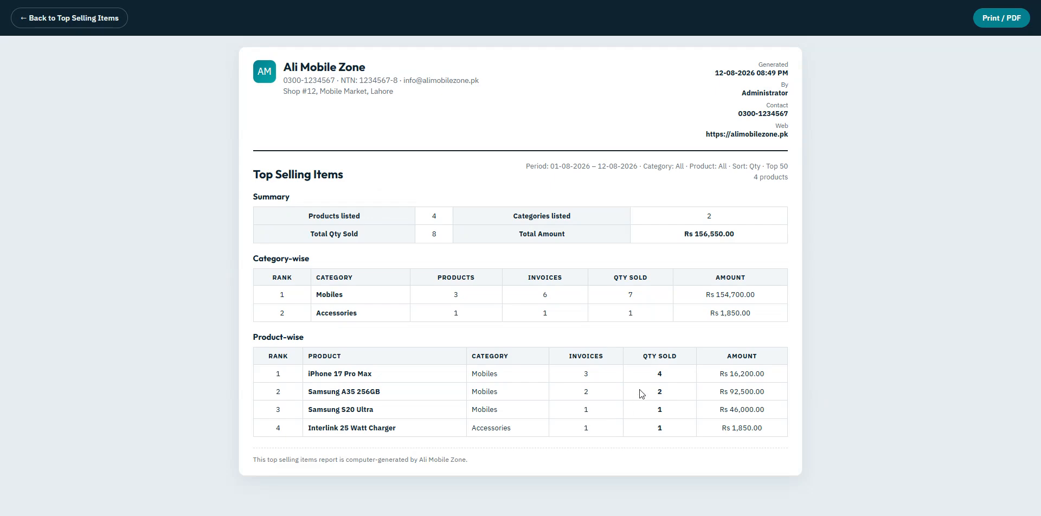
drag(655, 378, 663, 423)
click(662, 432)
click(36, 16)
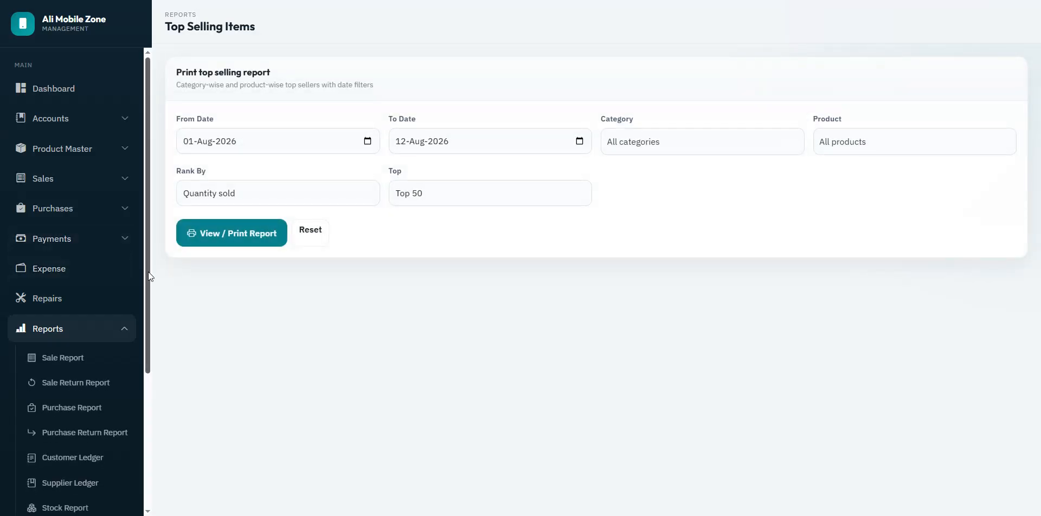
Step: Generate the printable Profit & Loss report
drag(148, 272, 141, 357)
scroll(141, 356, down, 1)
click(81, 412)
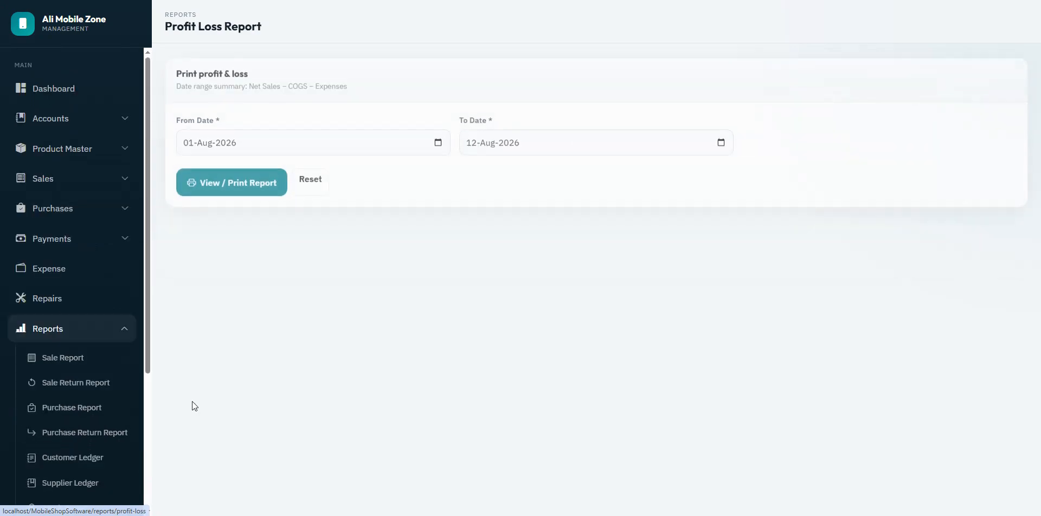
click(245, 187)
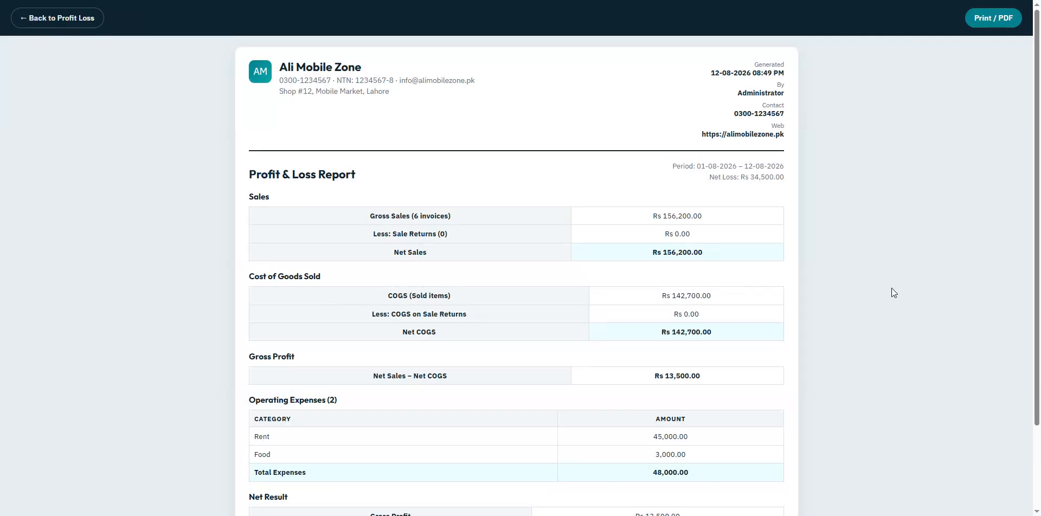
scroll(1032, 232, down, 2)
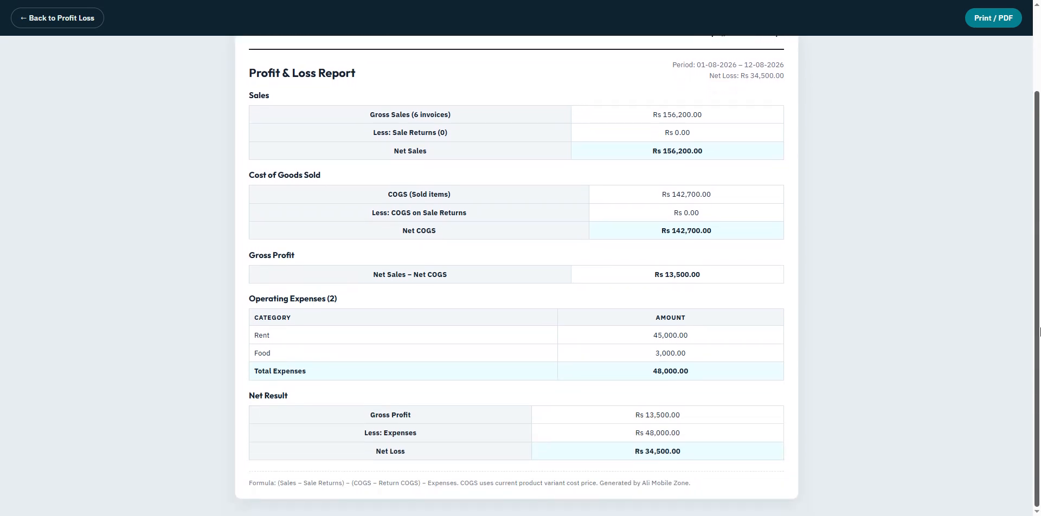
Step: Review the Sales, Cost of Goods Sold, Gross Profit, Operating Expenses and Rs 34,500 net loss figures
drag(242, 186, 359, 181)
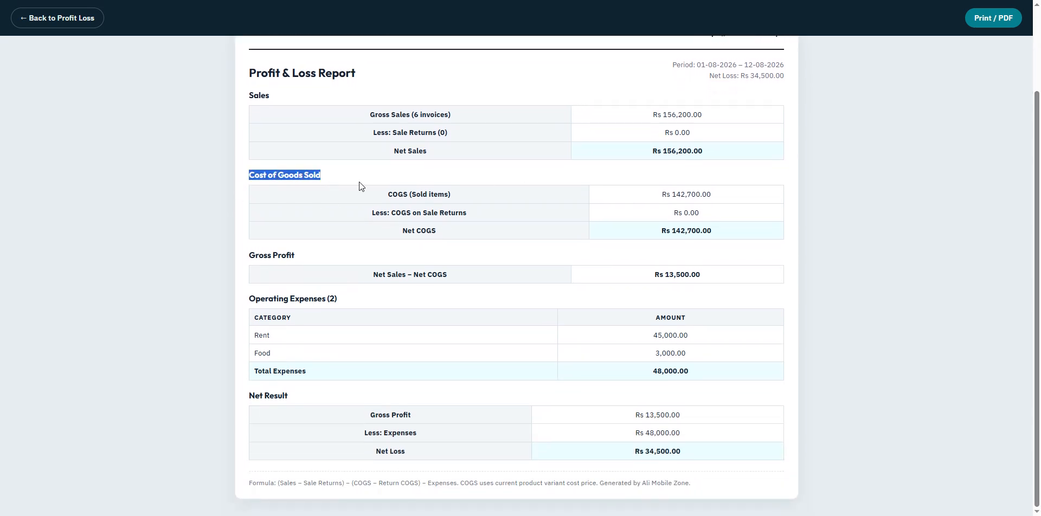
click(364, 184)
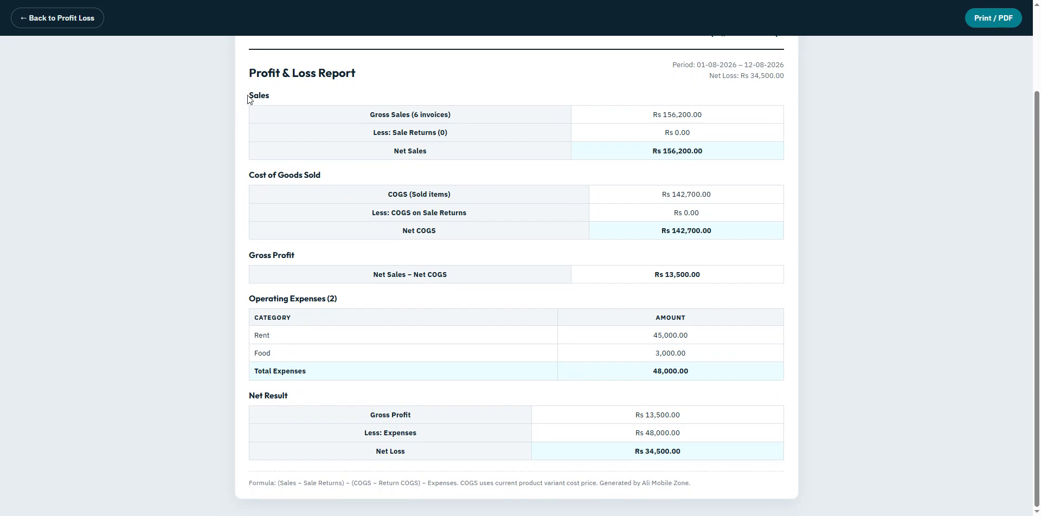
drag(248, 95, 270, 97)
drag(249, 257, 327, 252)
drag(248, 300, 368, 300)
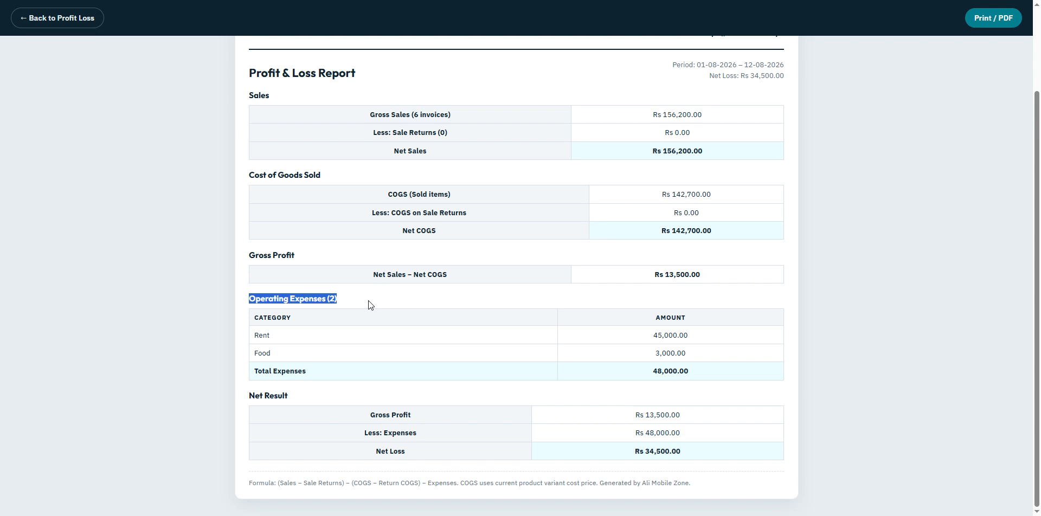
click(397, 359)
drag(617, 462, 731, 464)
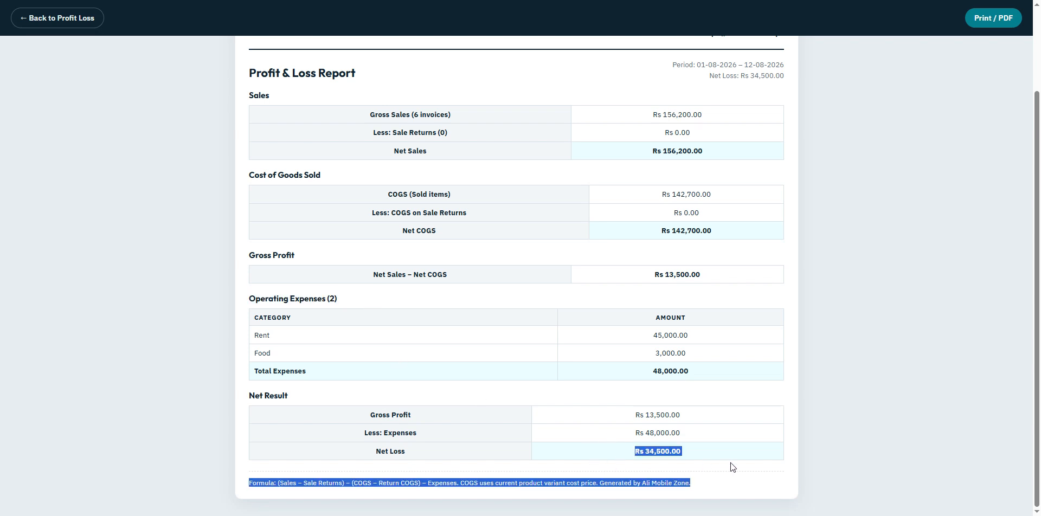
click(718, 440)
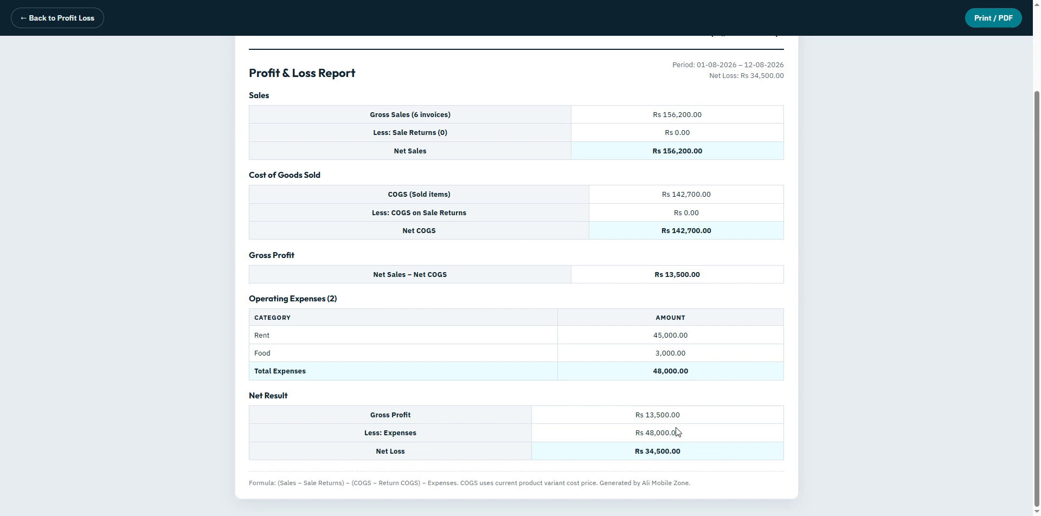
scroll(866, 199, up, 2)
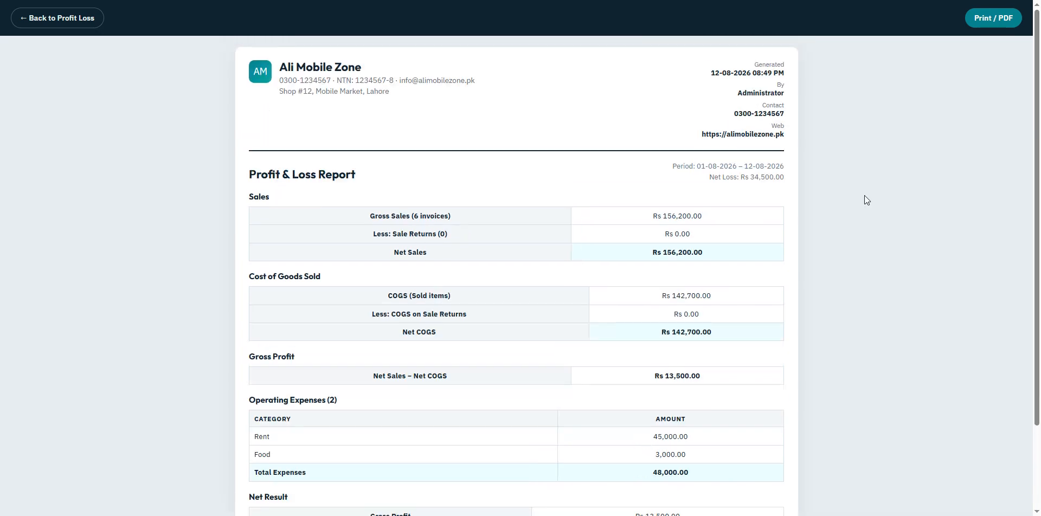
click(62, 21)
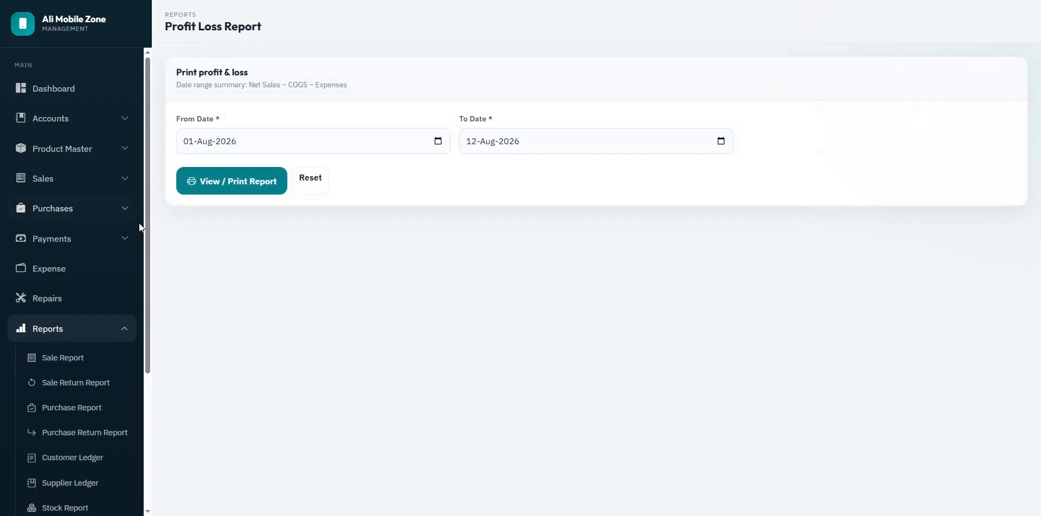
Step: Generate the Rs 48,000 expense report for 01-08-2026 to 12-08-2026, then show Cash Summary
drag(147, 227, 164, 389)
click(67, 386)
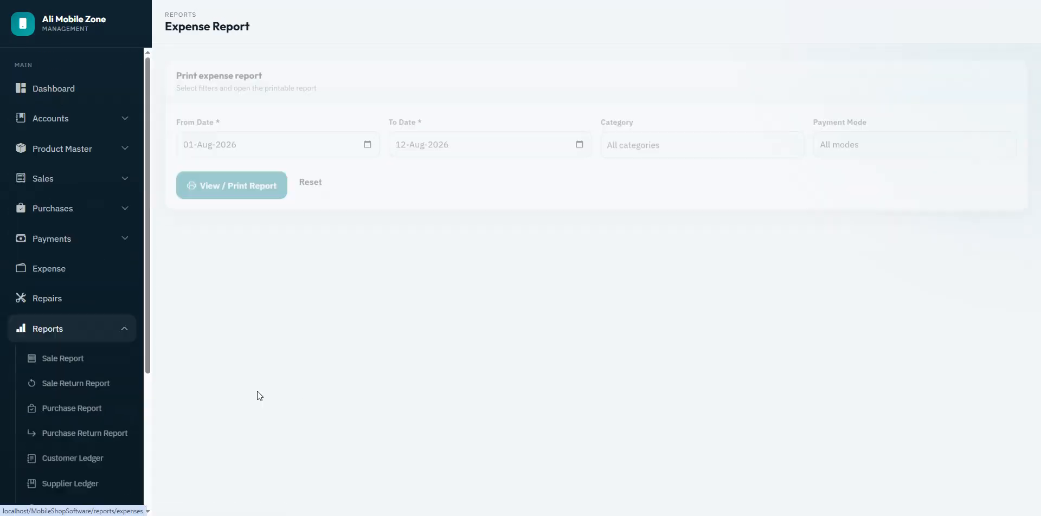
click(228, 176)
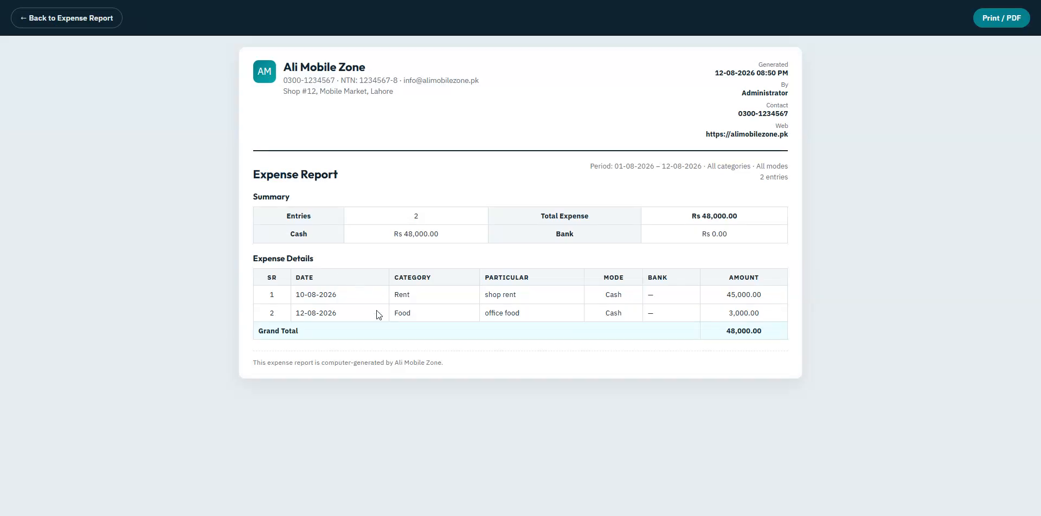
click(76, 21)
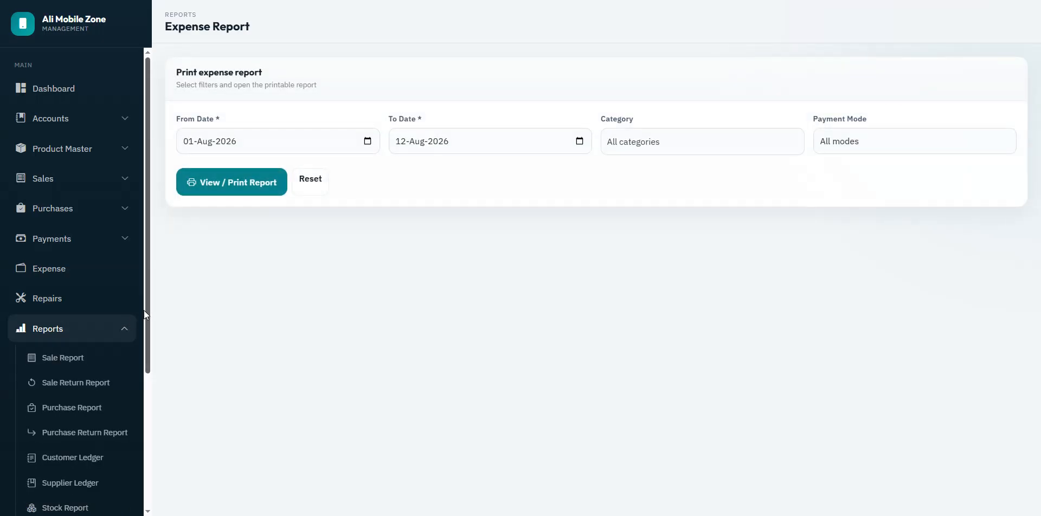
drag(144, 310, 164, 453)
click(70, 412)
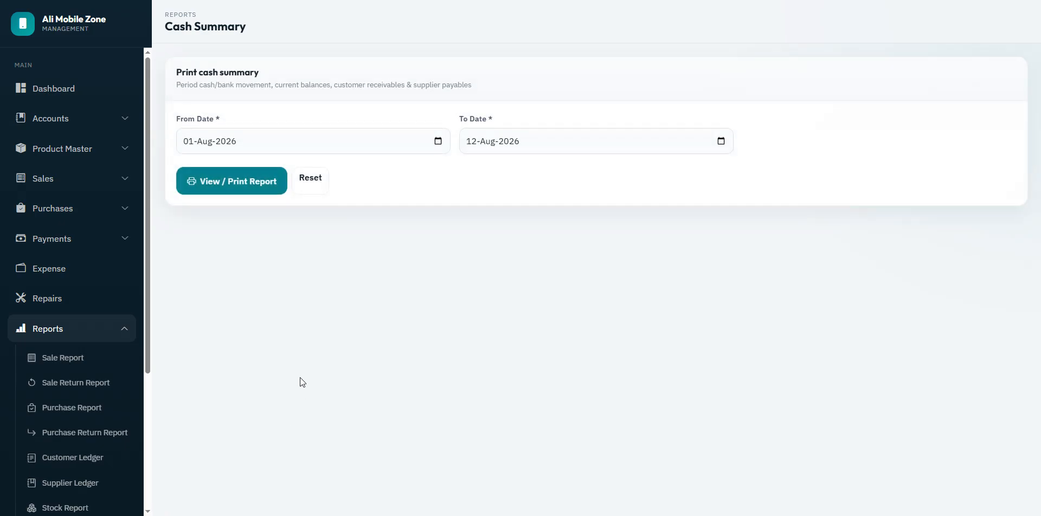
click(229, 189)
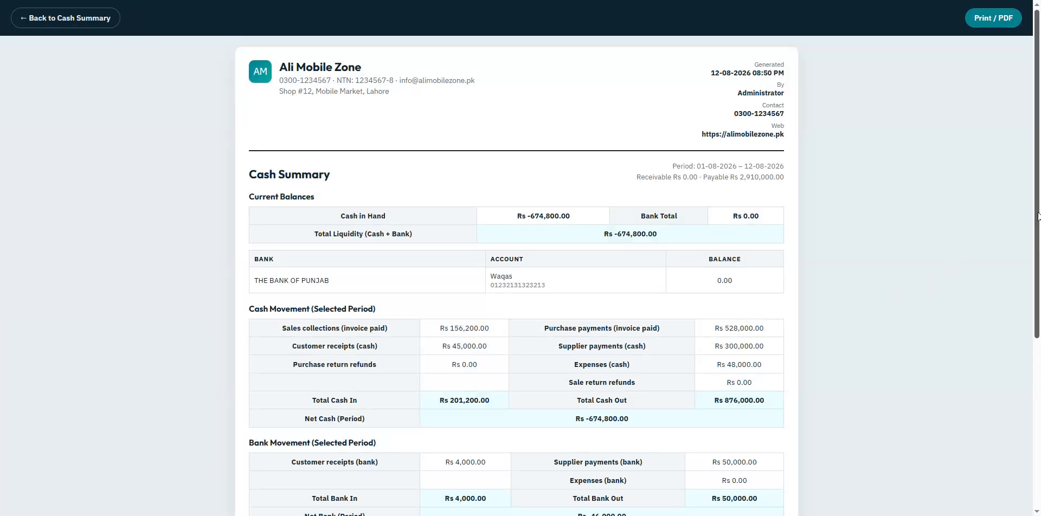
drag(1038, 222, 1038, 343)
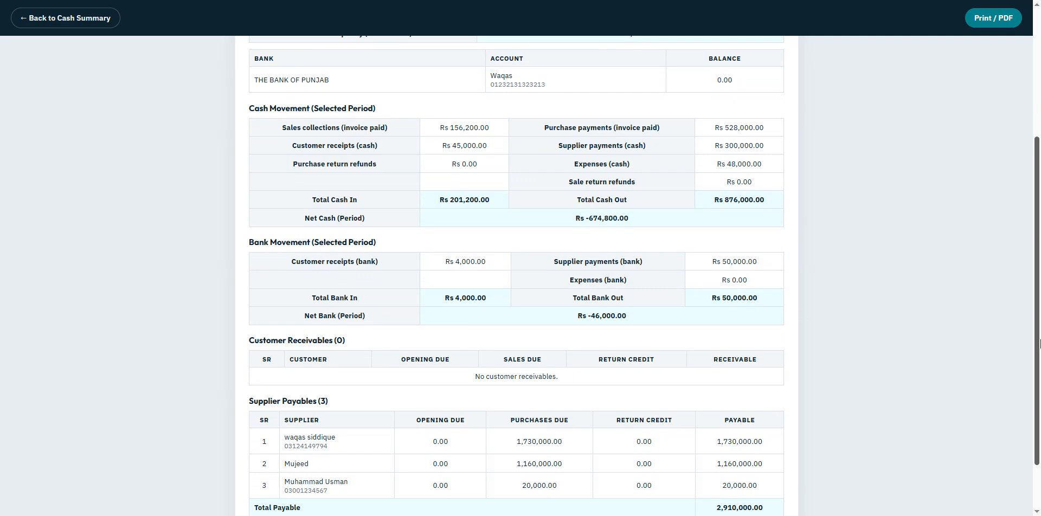
drag(1038, 342, 1039, 278)
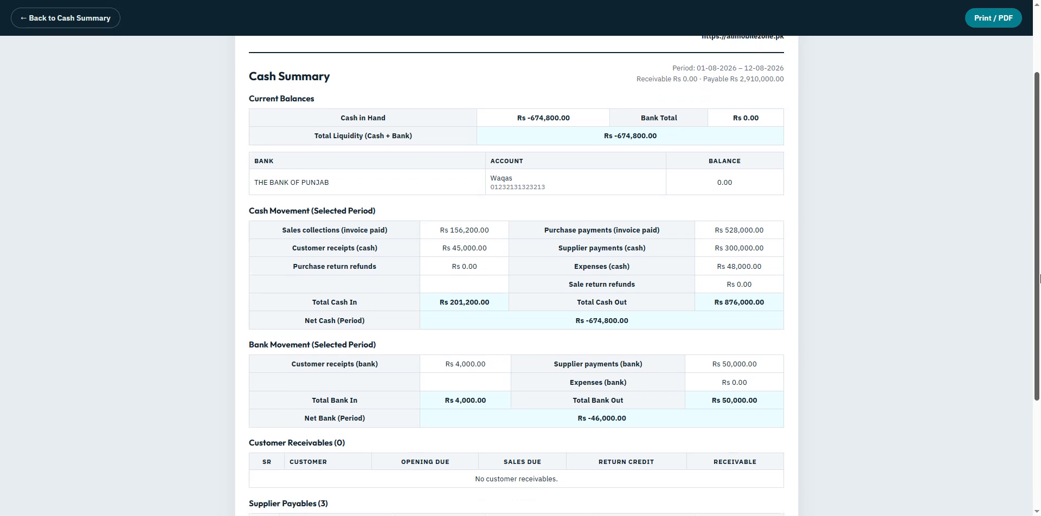
triple_click(275, 96)
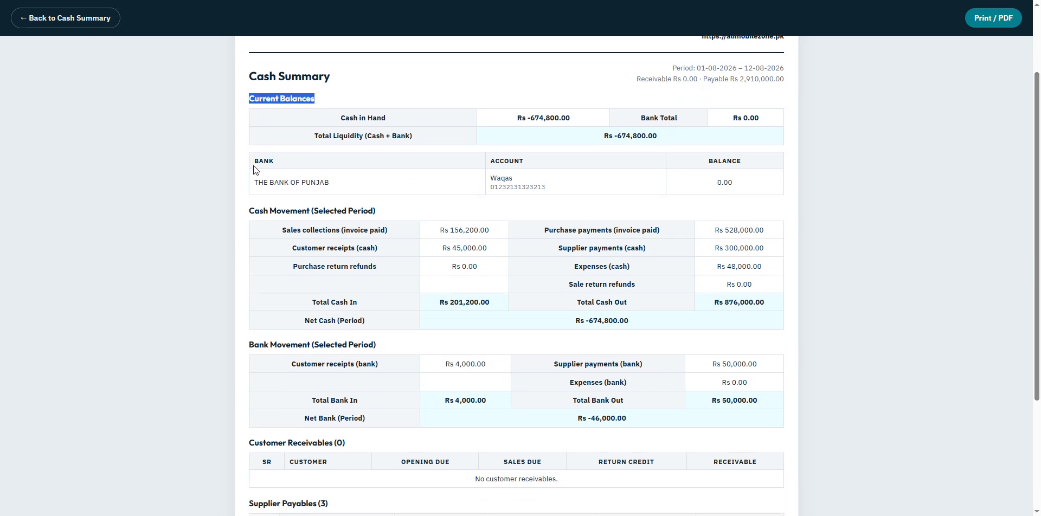
drag(253, 165, 323, 179)
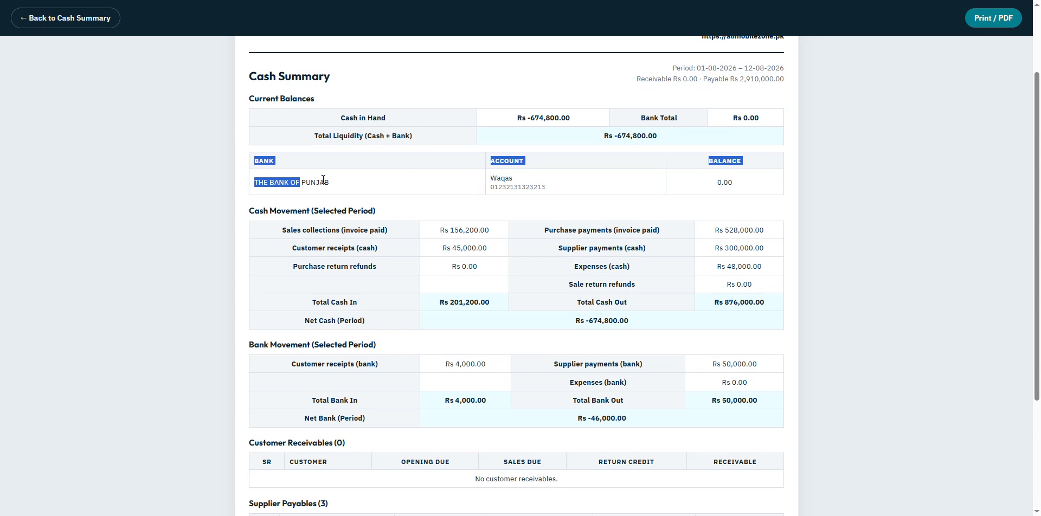
triple_click(250, 211)
triple_click(254, 345)
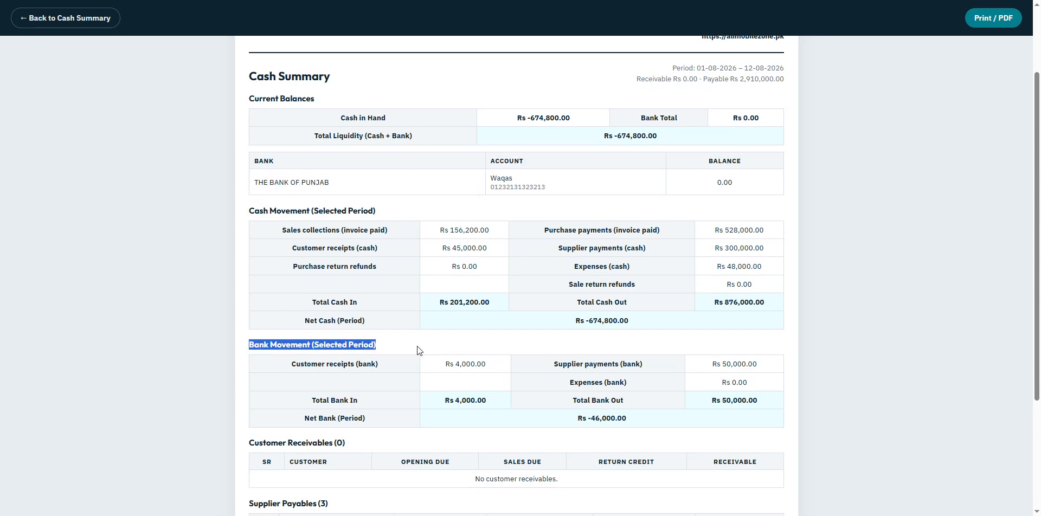
drag(1037, 300, 1037, 404)
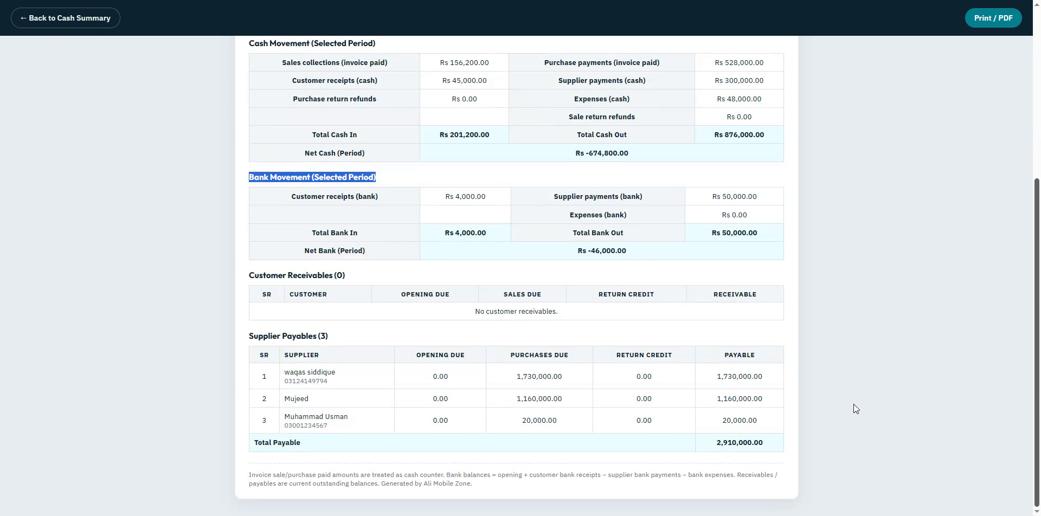
triple_click(252, 276)
drag(245, 337, 358, 338)
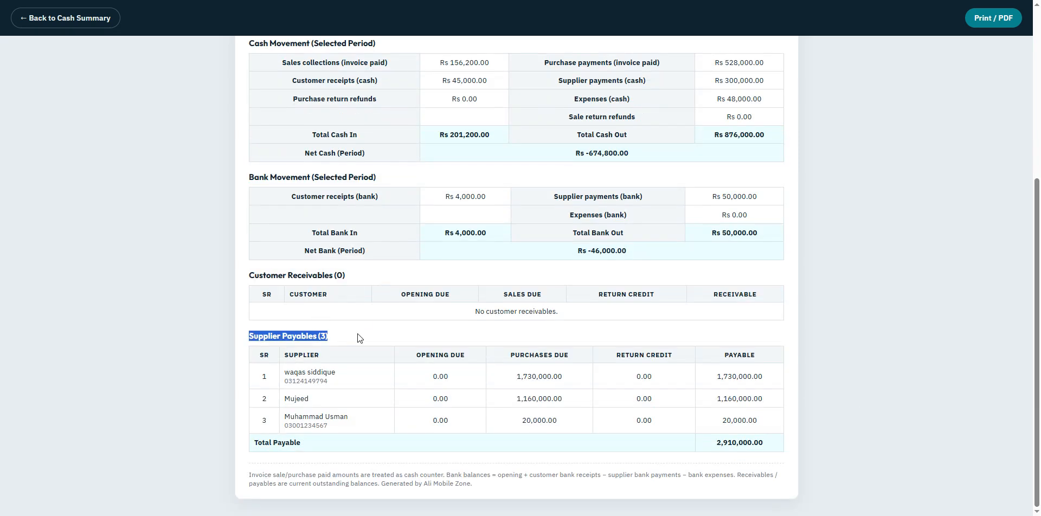
click(358, 338)
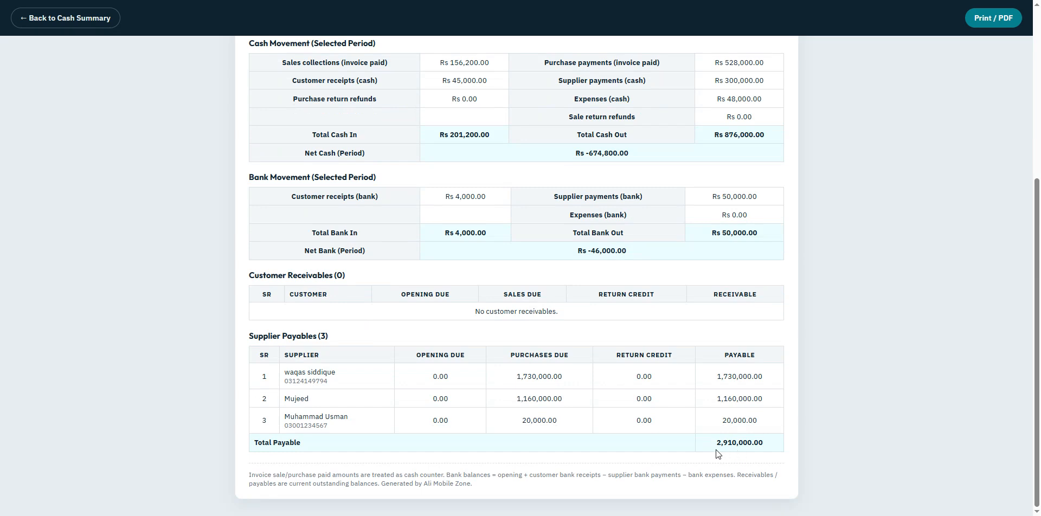
drag(1036, 381, 1040, 255)
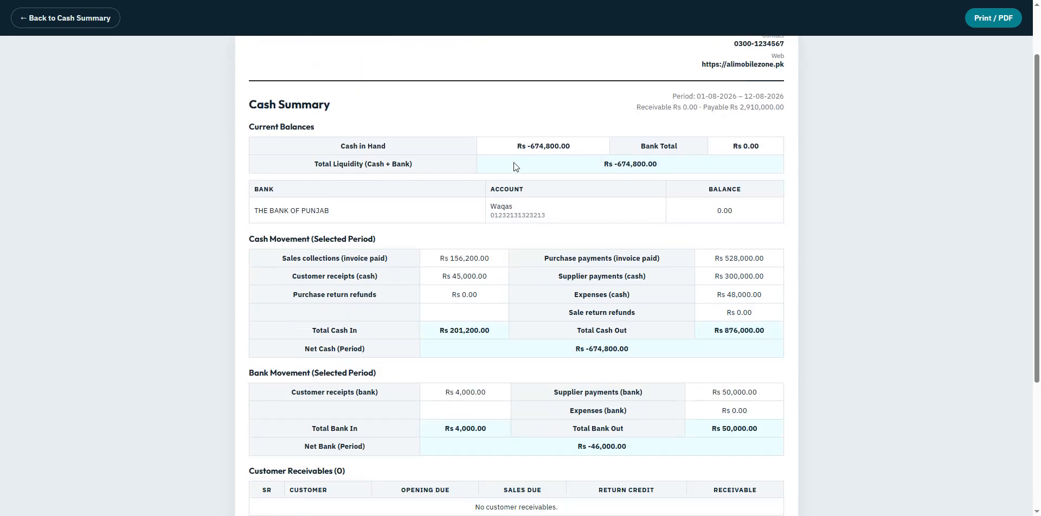
drag(312, 171, 426, 163)
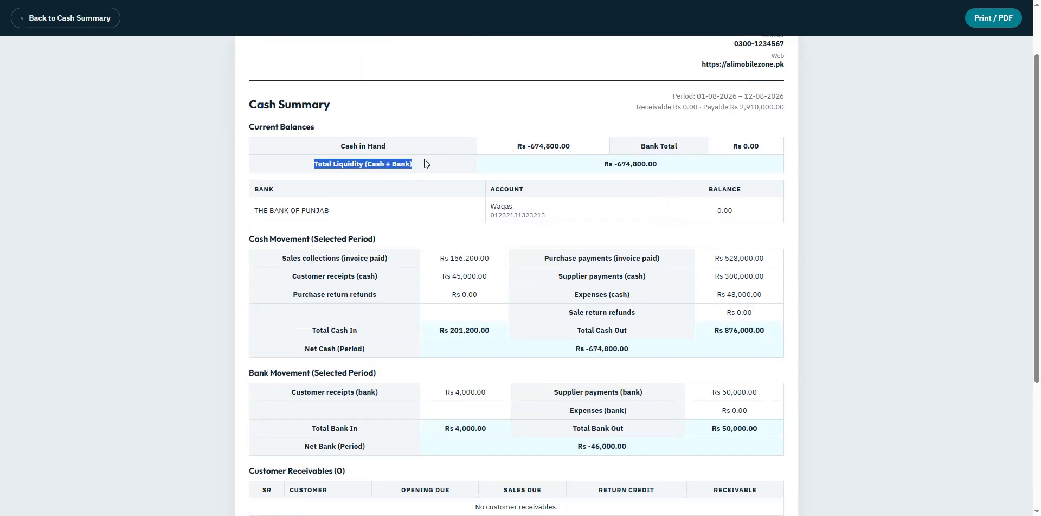
click(424, 160)
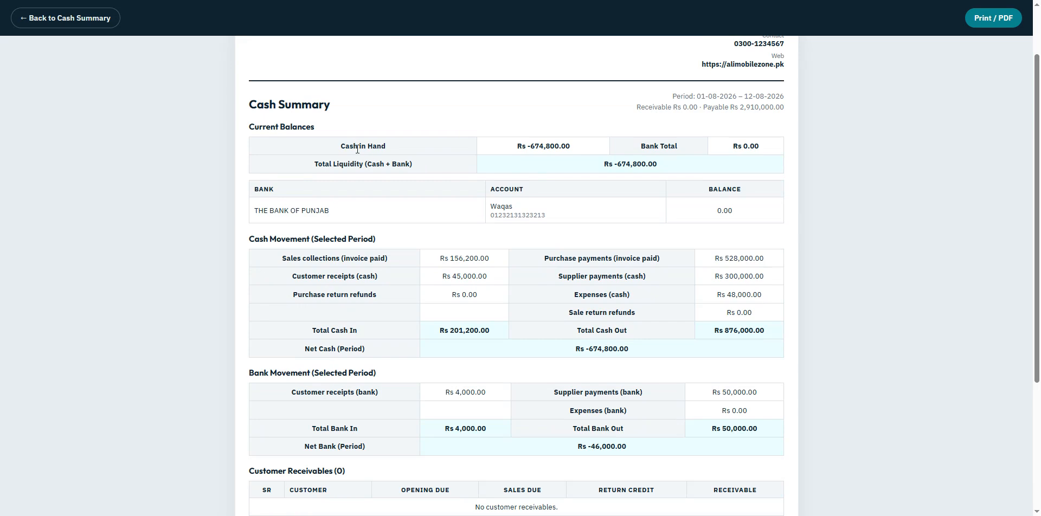
click(488, 167)
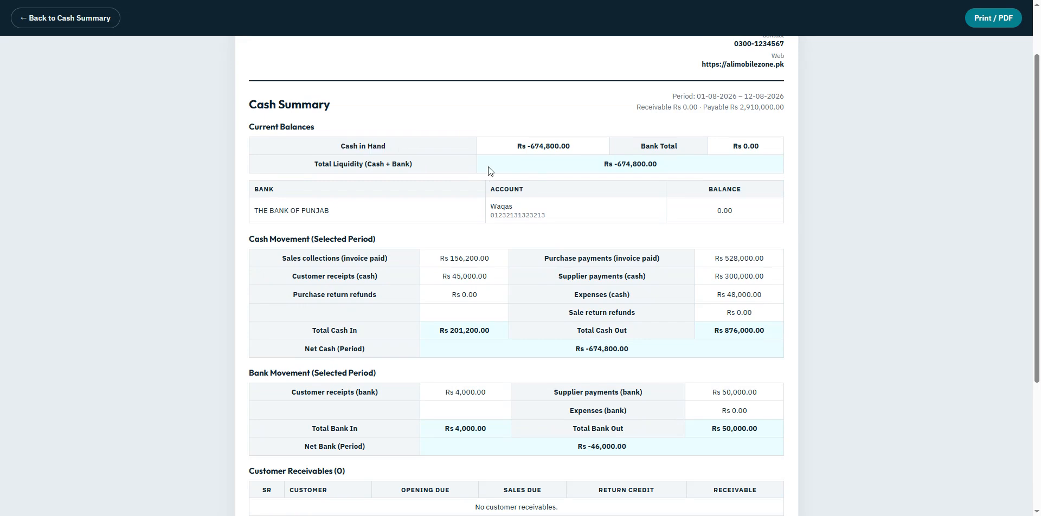
click(38, 23)
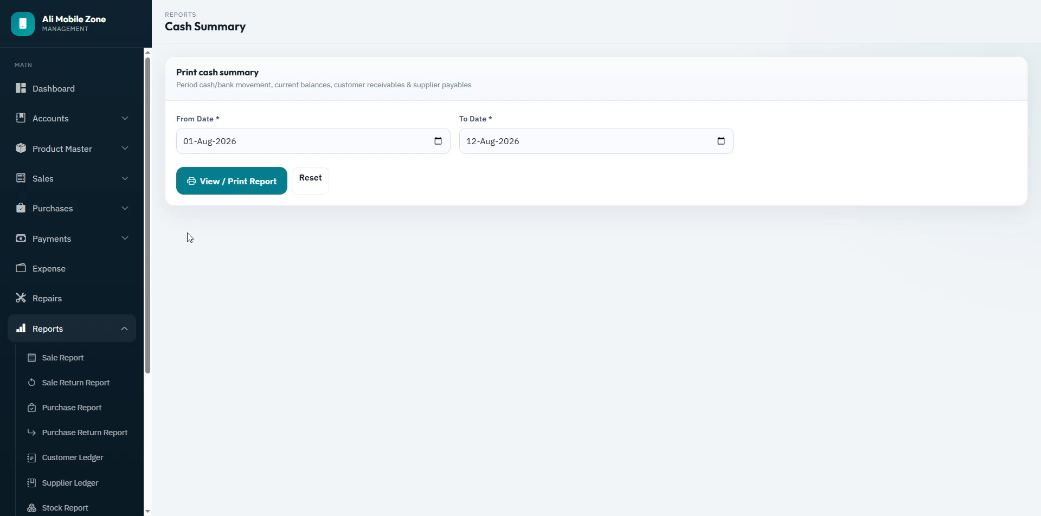
drag(147, 240, 131, 369)
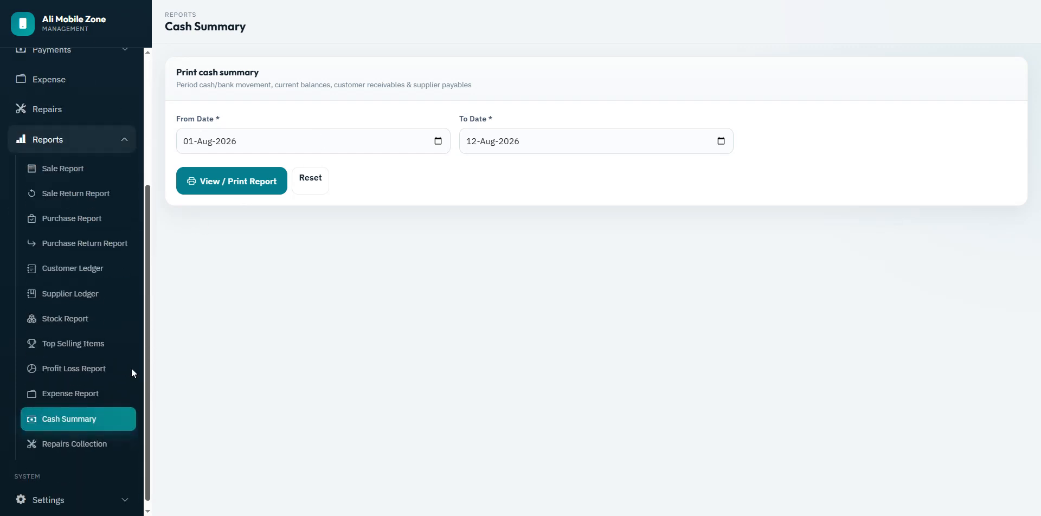
click(116, 437)
Step: Generate the printable Repairs Collection Report and review its repair detail rows
click(244, 184)
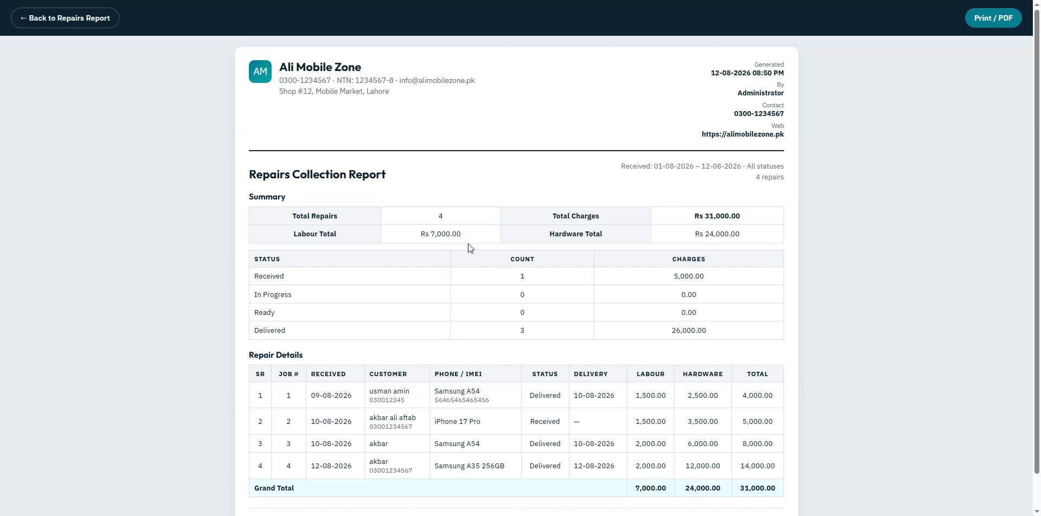
scroll(564, 374, down, 1)
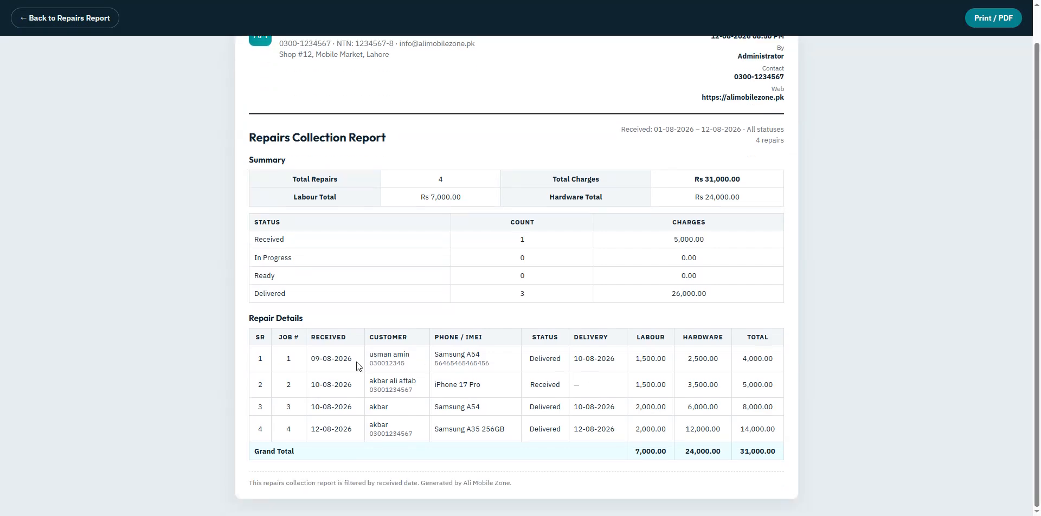
drag(288, 355, 530, 428)
click(637, 426)
click(42, 18)
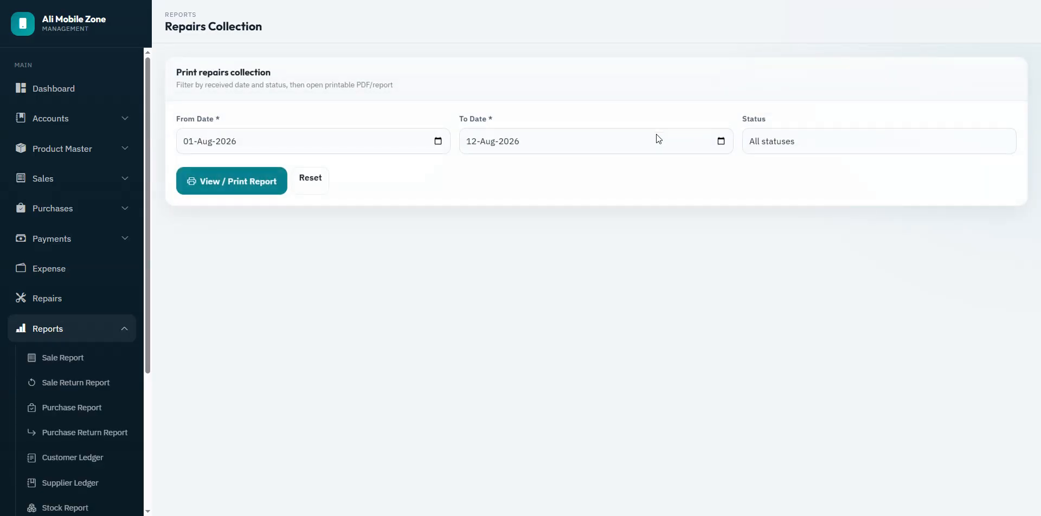
Step: Run the repairs report filtered to Ready status, which shows no repairs
click(807, 144)
click(791, 193)
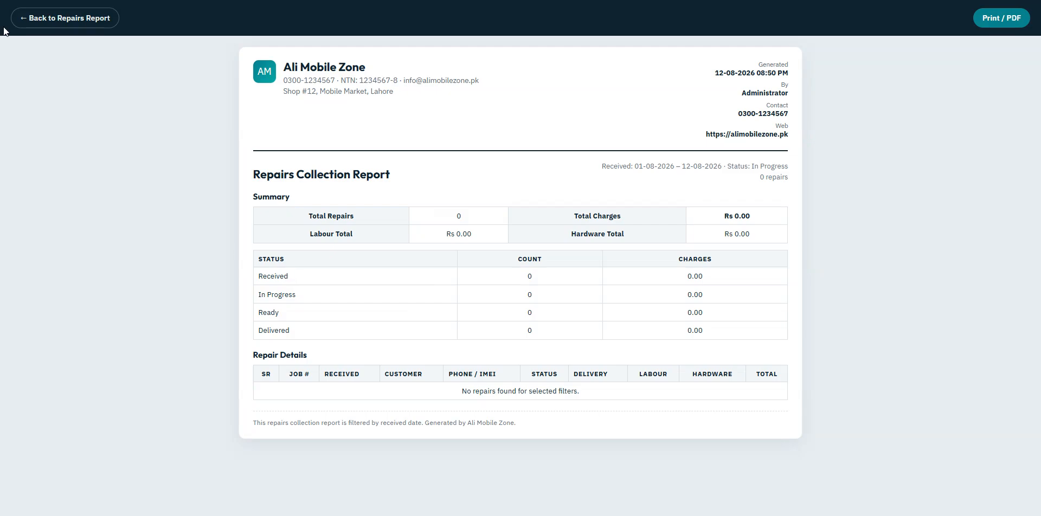
click(32, 18)
click(808, 143)
click(814, 205)
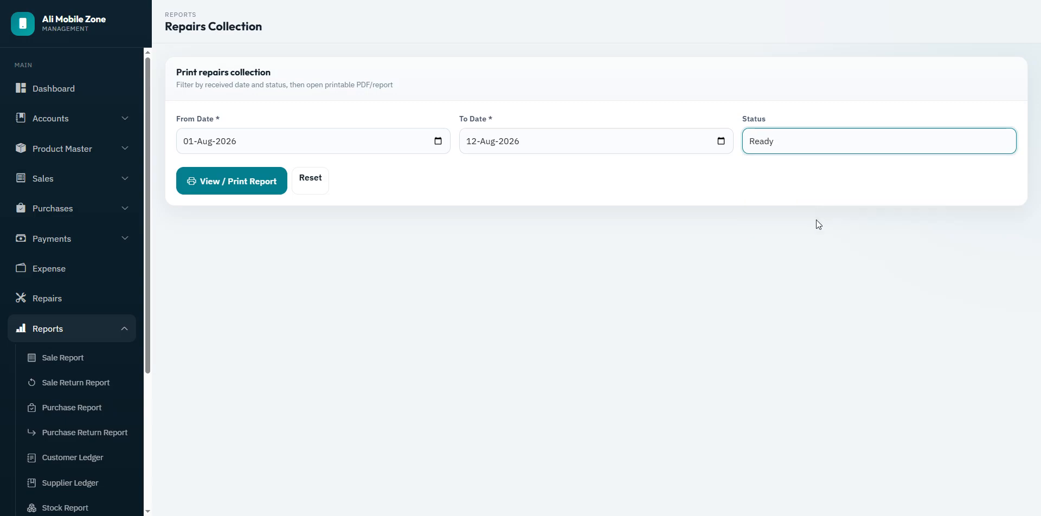
click(225, 192)
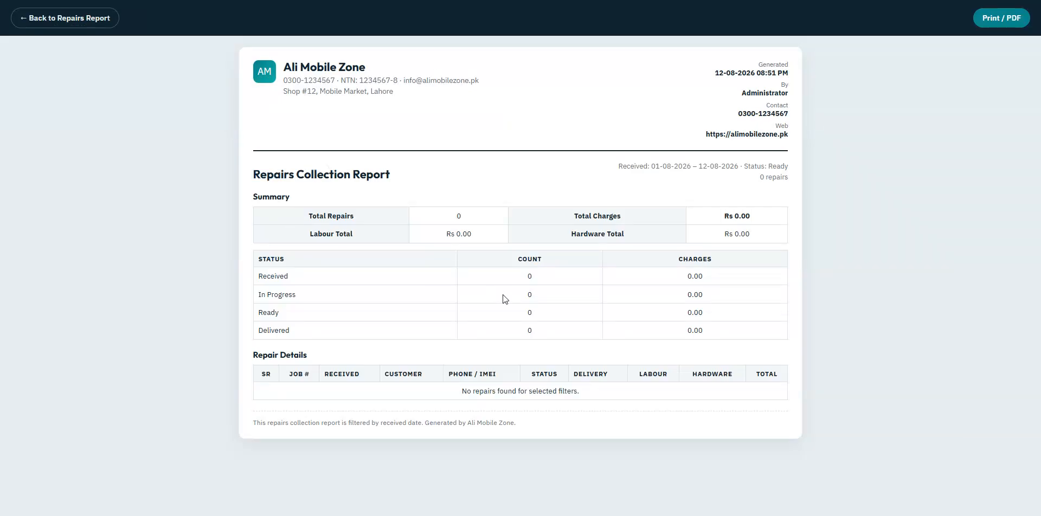
Step: Run the repairs report for Received status, showing one repair totalling Rs 5,000
click(71, 18)
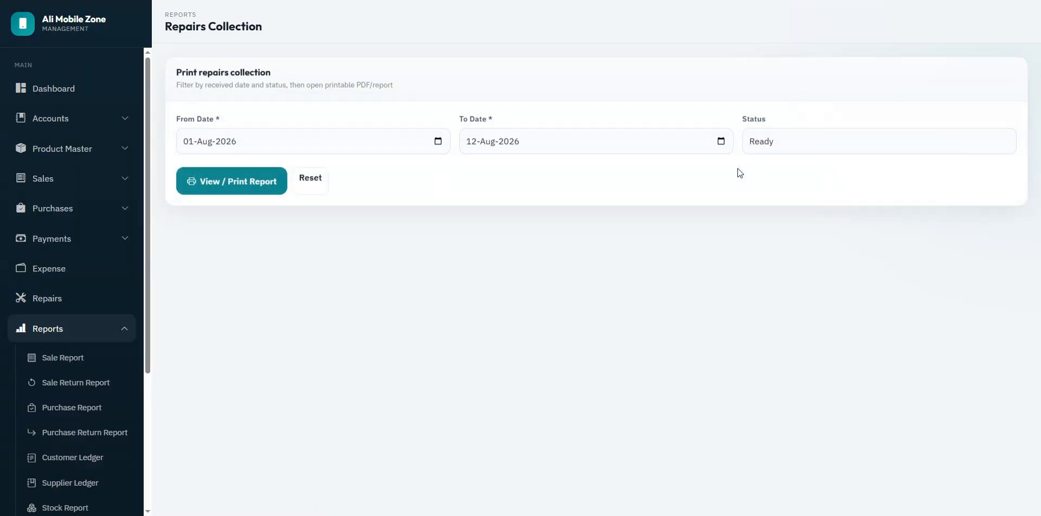
click(776, 142)
click(791, 175)
click(263, 185)
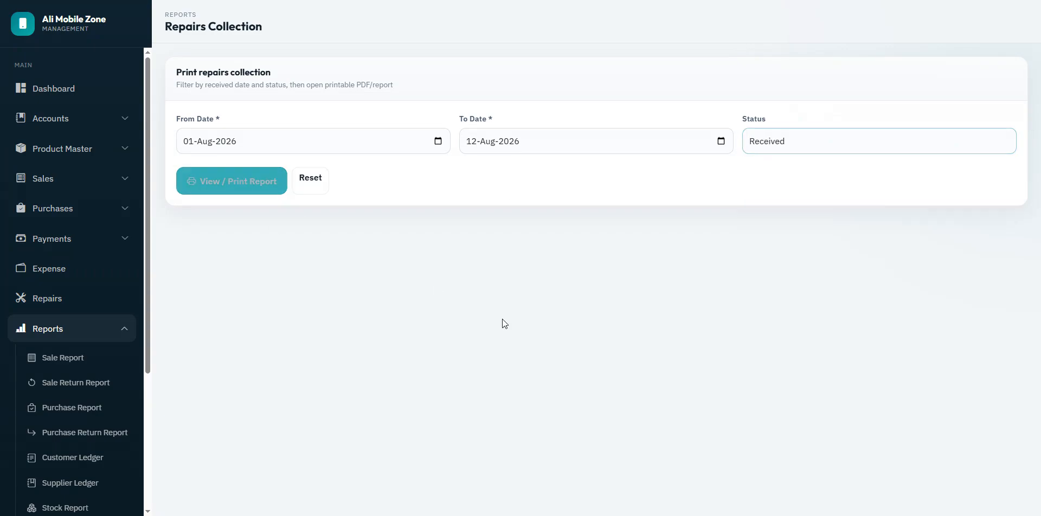
drag(263, 392, 595, 428)
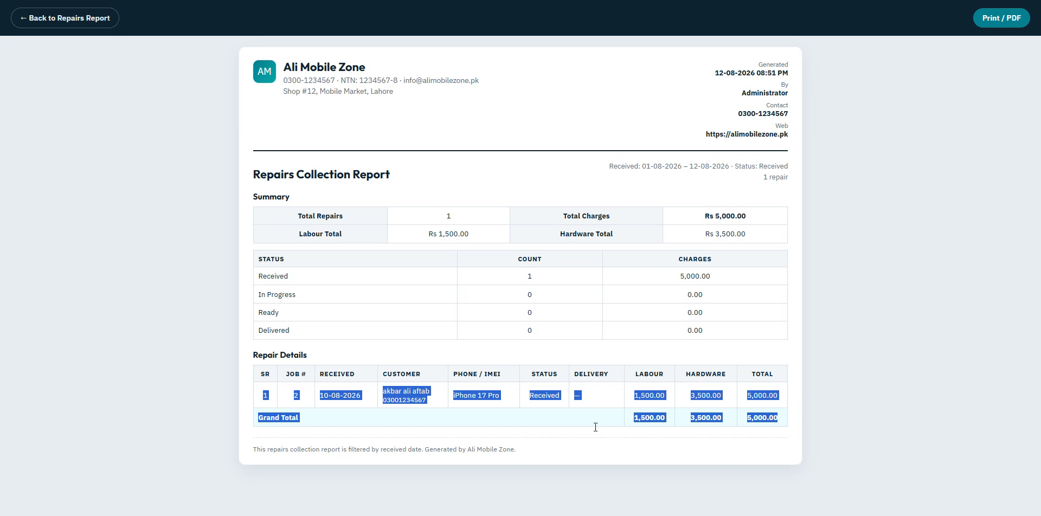
click(548, 448)
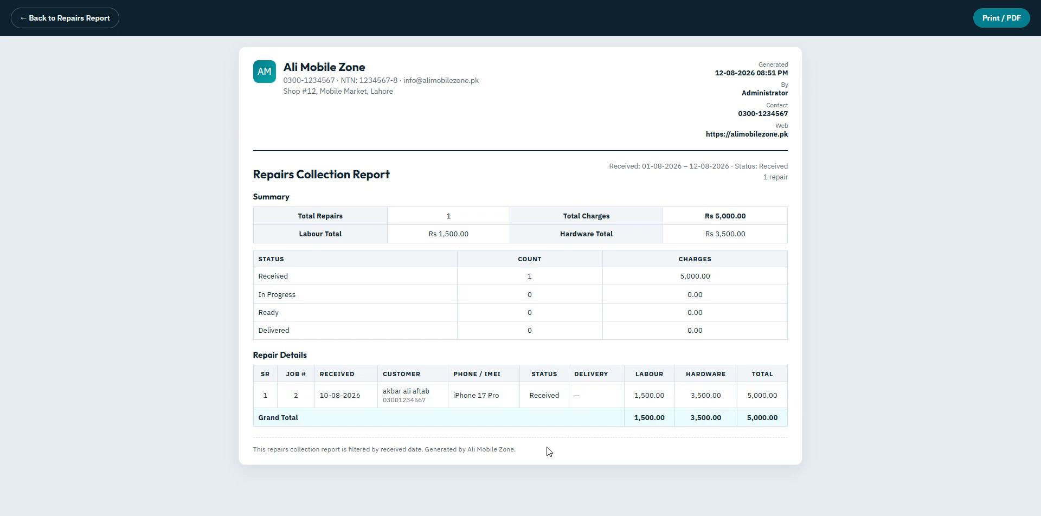
click(76, 19)
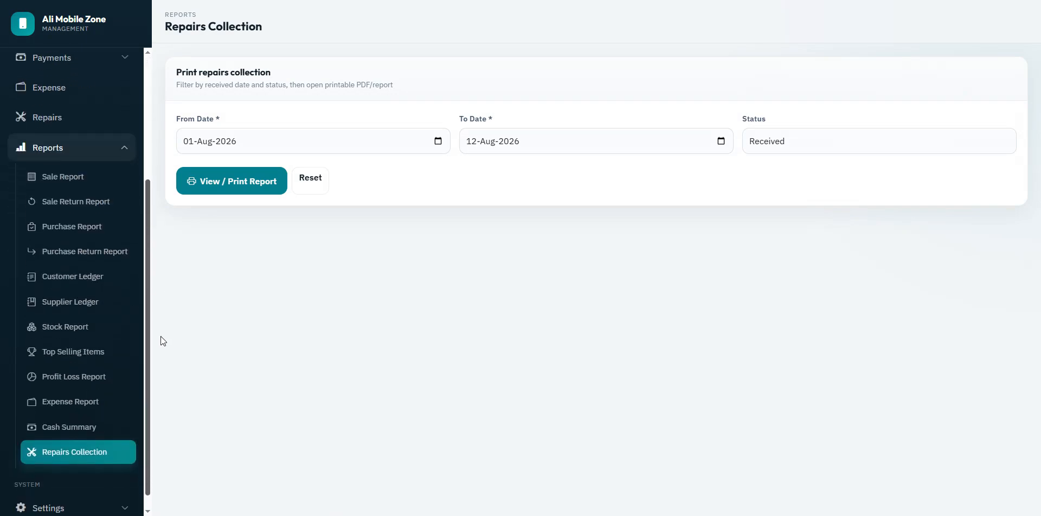
scroll(75, 271, up, 4)
Step: Browse Users, Roles (Administrator, Staff) and the 72-permission matrix, then start a blank new role
click(42, 88)
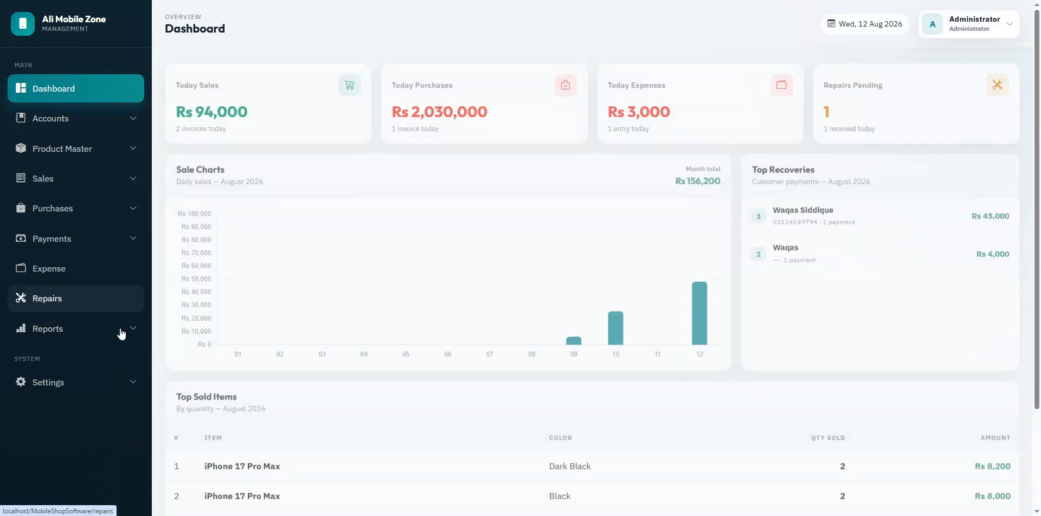
click(53, 382)
scroll(44, 429, down, 1)
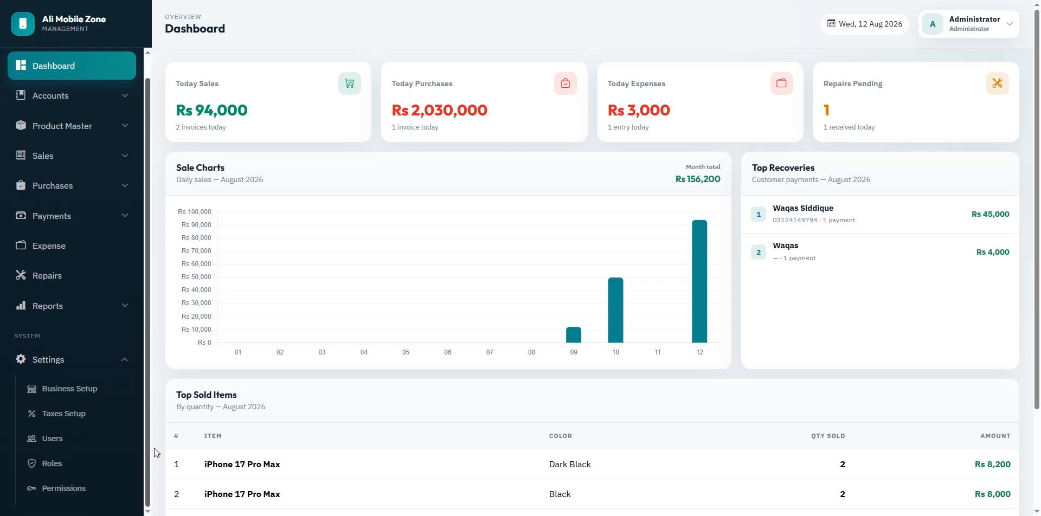
click(34, 440)
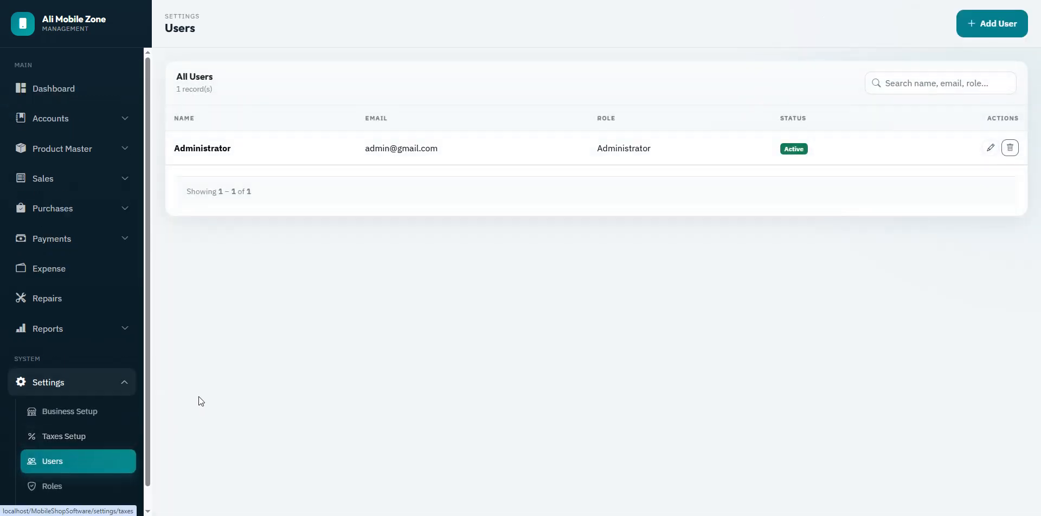
click(53, 469)
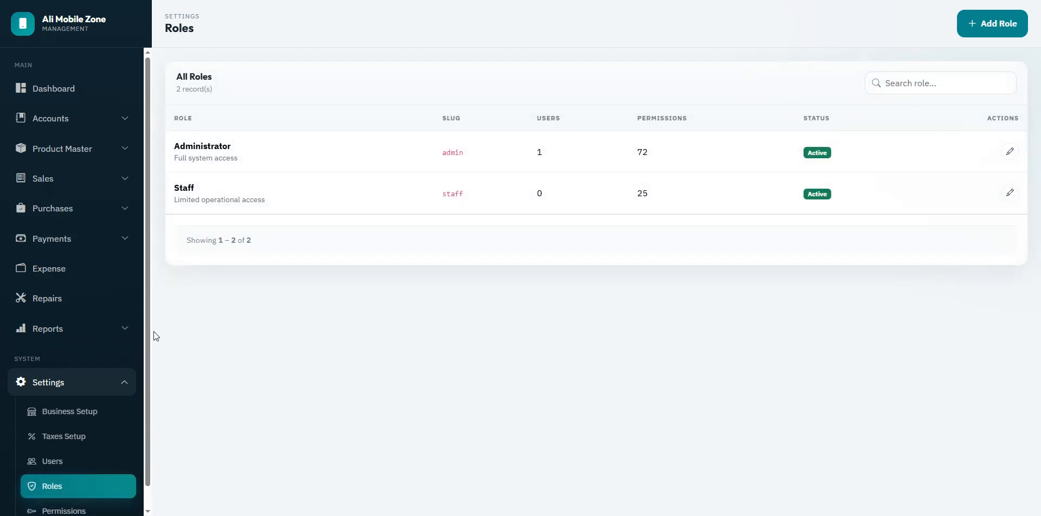
scroll(152, 358, down, 1)
click(60, 488)
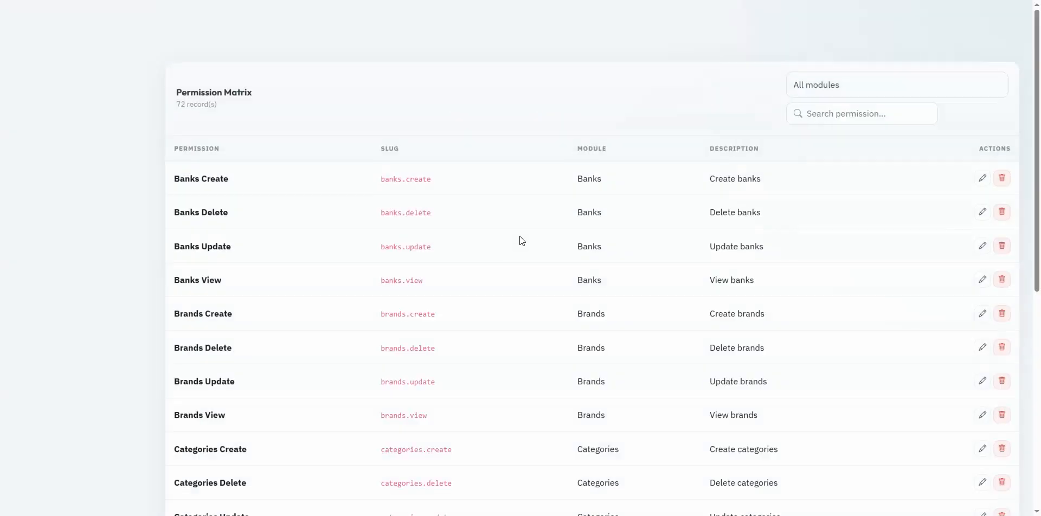
click(60, 487)
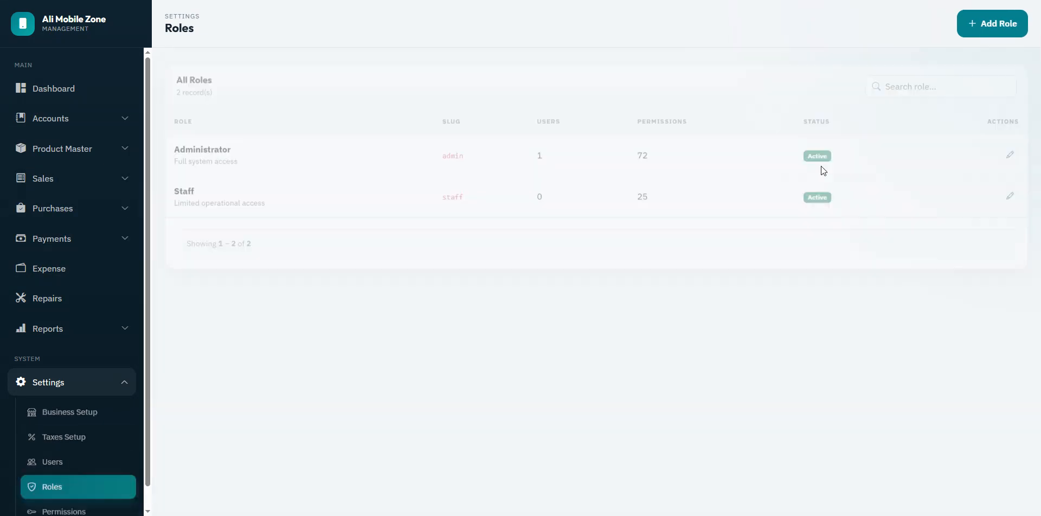
click(1007, 26)
Step: Name the new role 'Cashier', leaving the slug to fill automatically
click(307, 145)
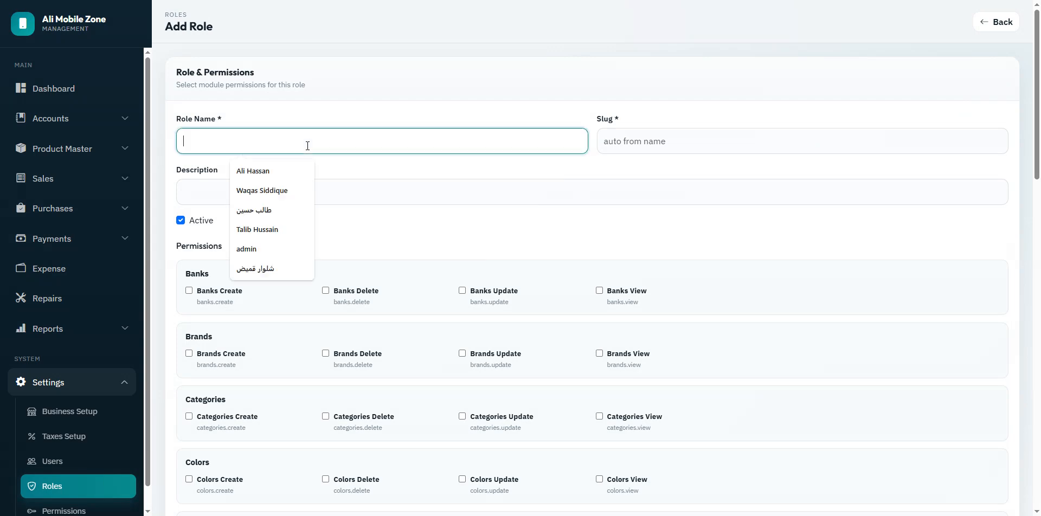
text(Cashier)
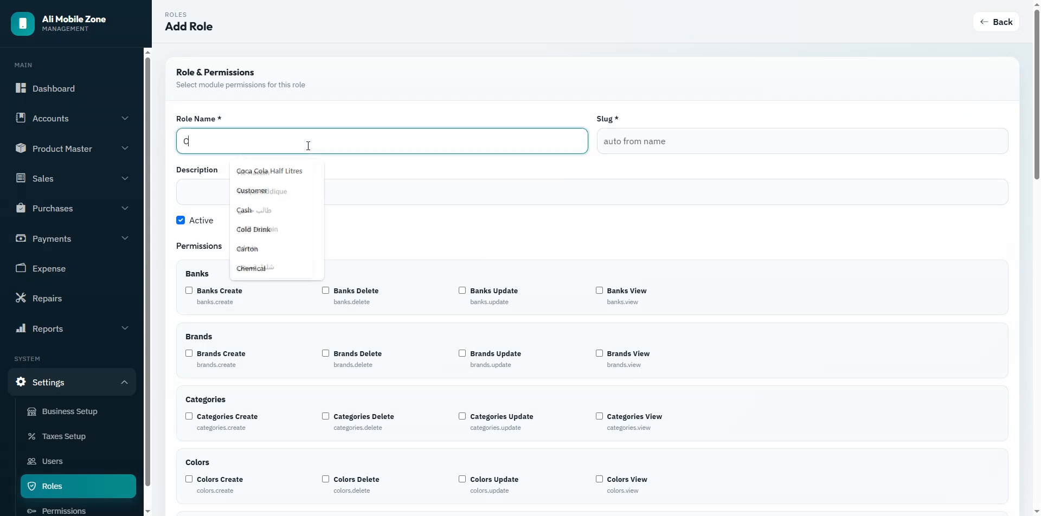
click(654, 145)
click(642, 165)
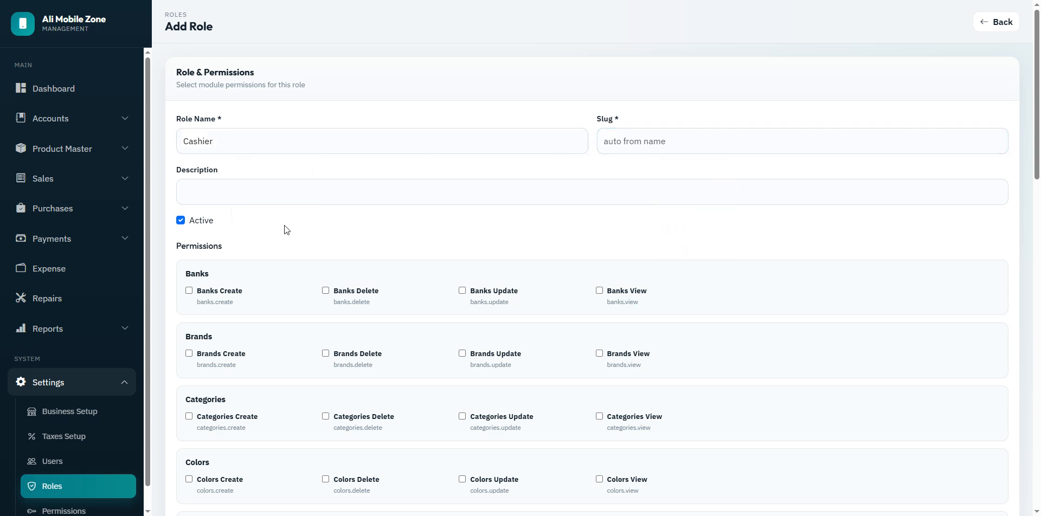
Step: Tick Suppliers Create/Delete, Units Delete/Update/View and Sale Returns Create, then leave unsaved for the dashboard
scroll(1038, 210, down, 3)
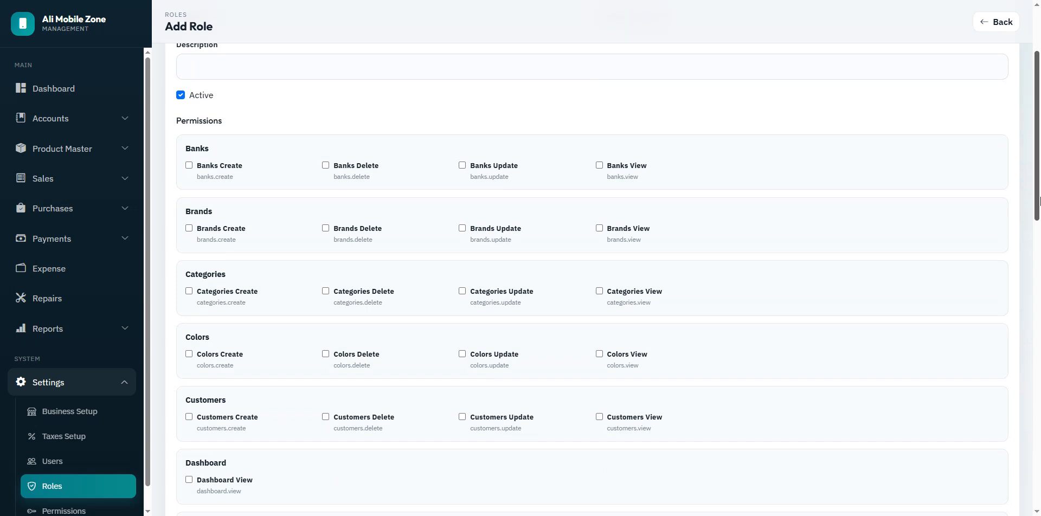
drag(1038, 210, 1040, 487)
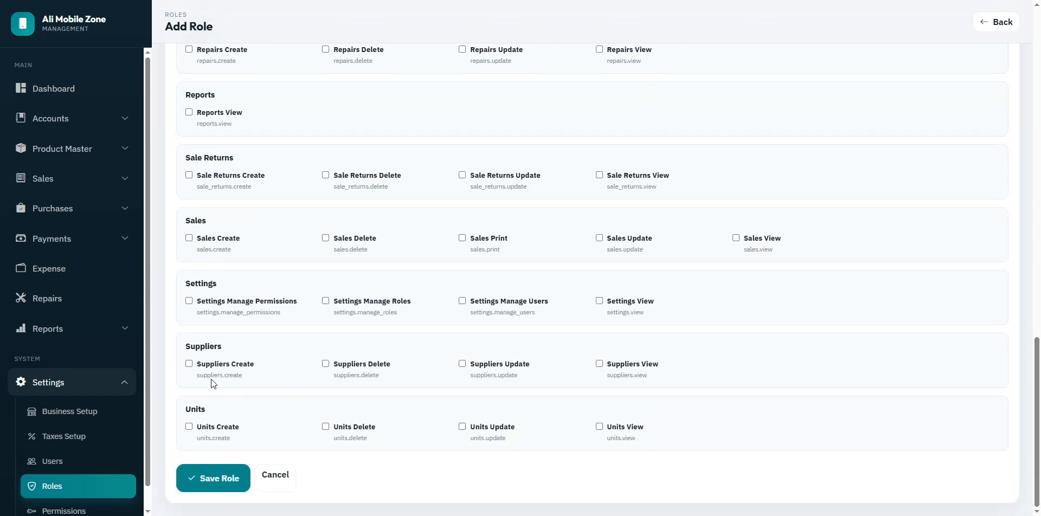
click(189, 364)
click(325, 364)
click(331, 429)
click(463, 427)
click(601, 428)
click(190, 175)
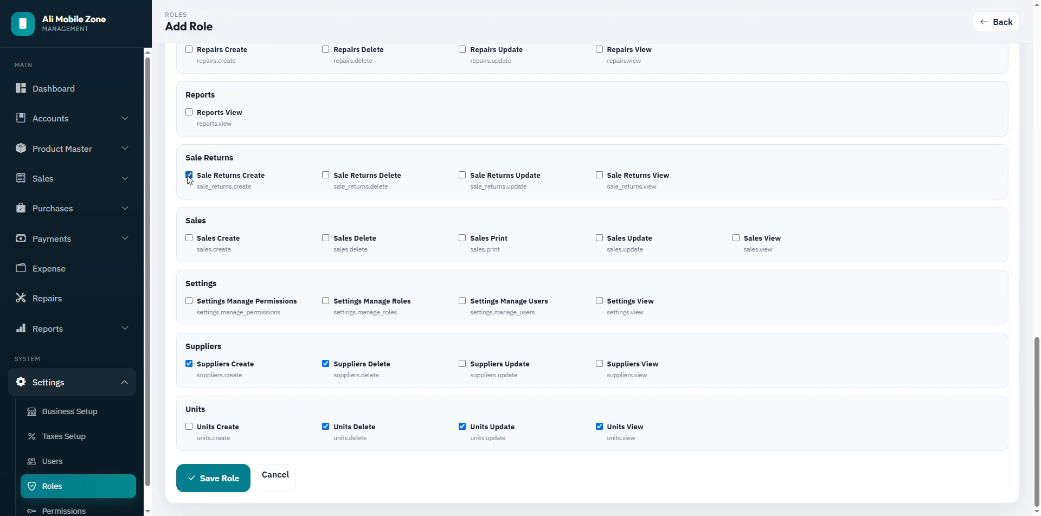
click(57, 90)
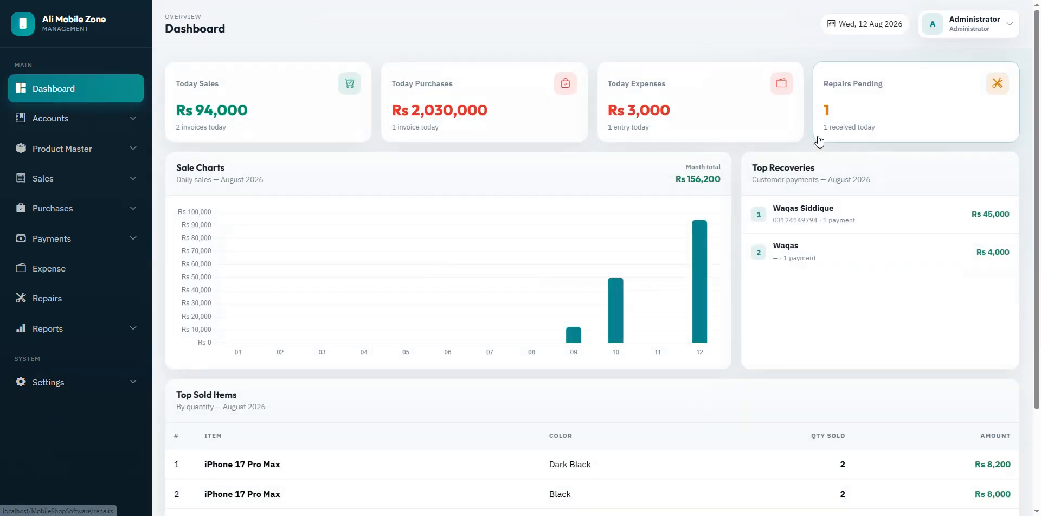
click(995, 31)
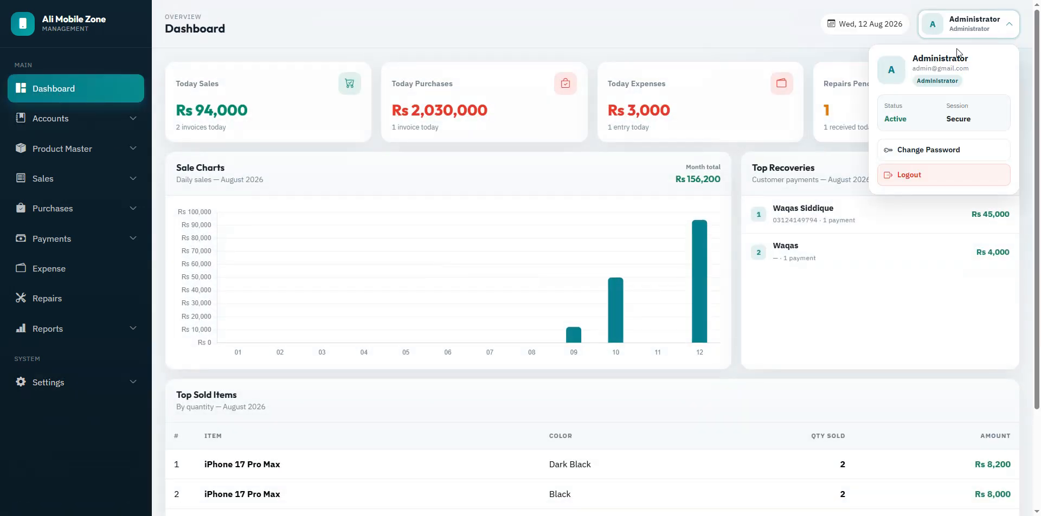
click(928, 151)
click(533, 134)
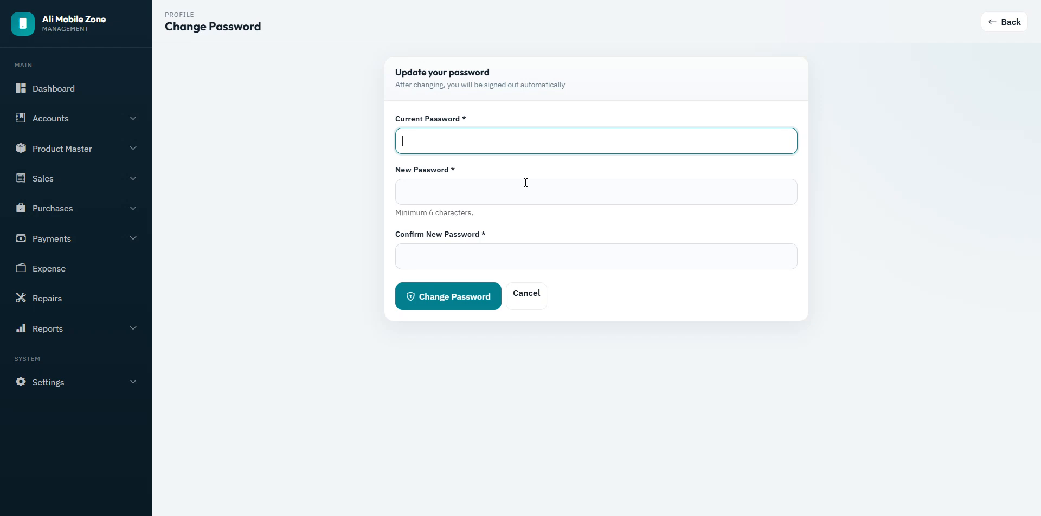
click(525, 184)
click(530, 250)
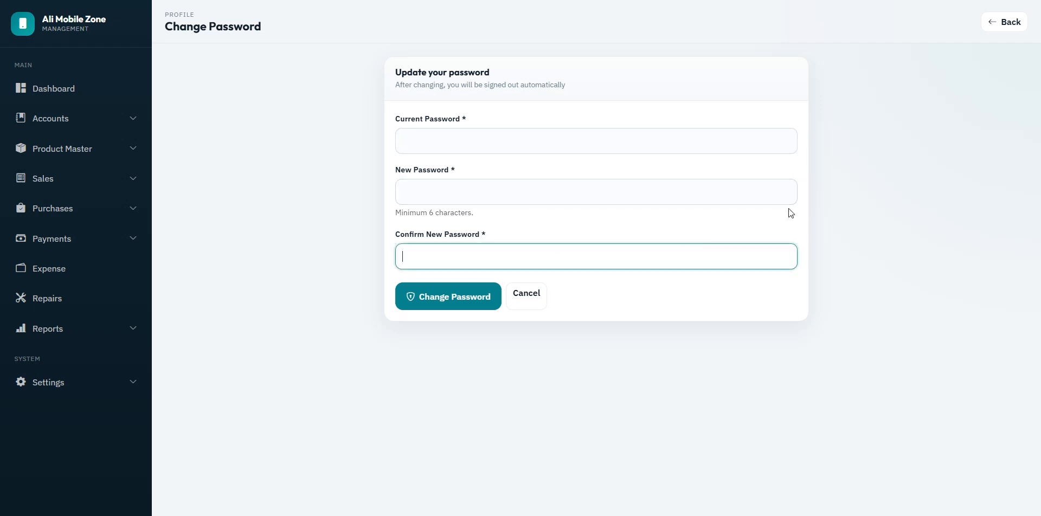
click(1004, 22)
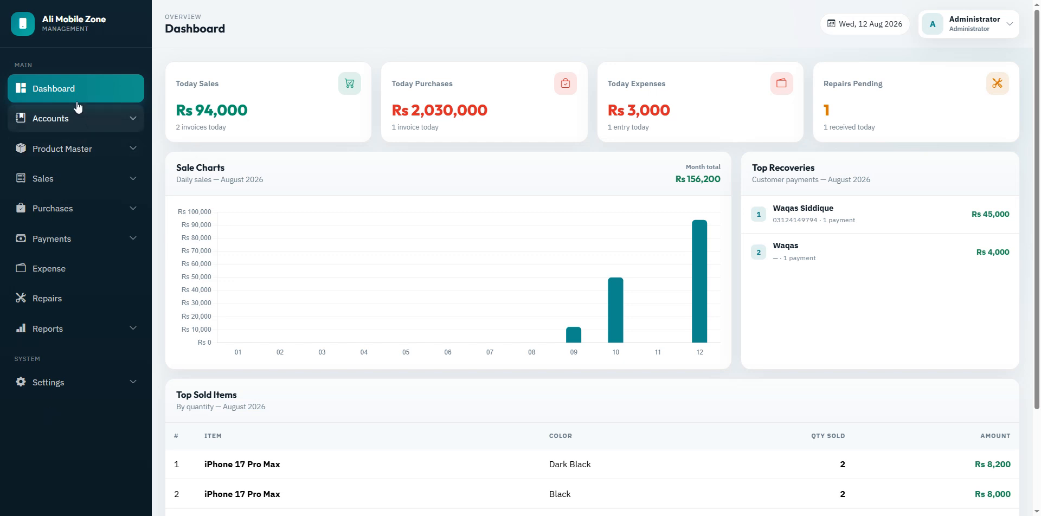
Step: Check the first customer's mobile number in Customers, then log the administrator out
click(62, 124)
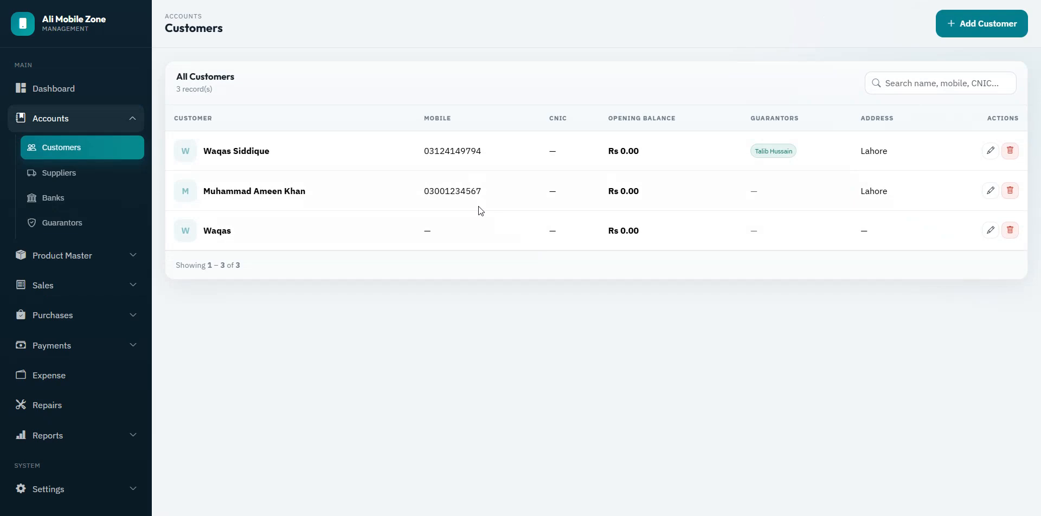
drag(423, 152, 482, 152)
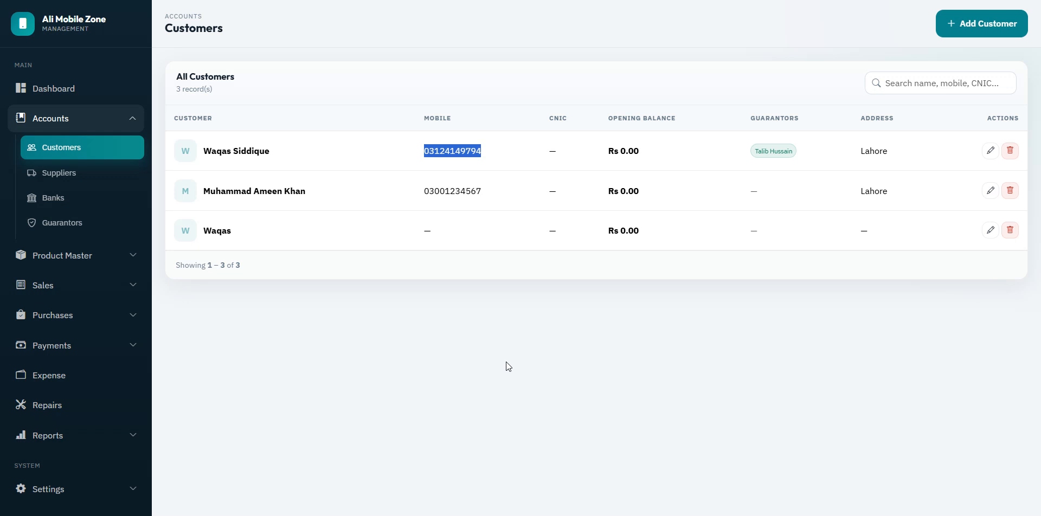
click(60, 90)
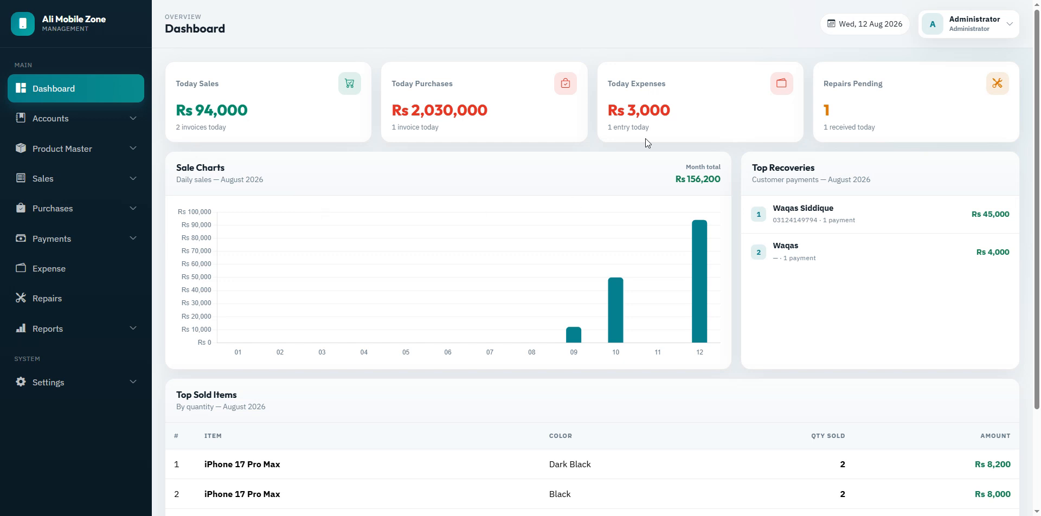
click(981, 36)
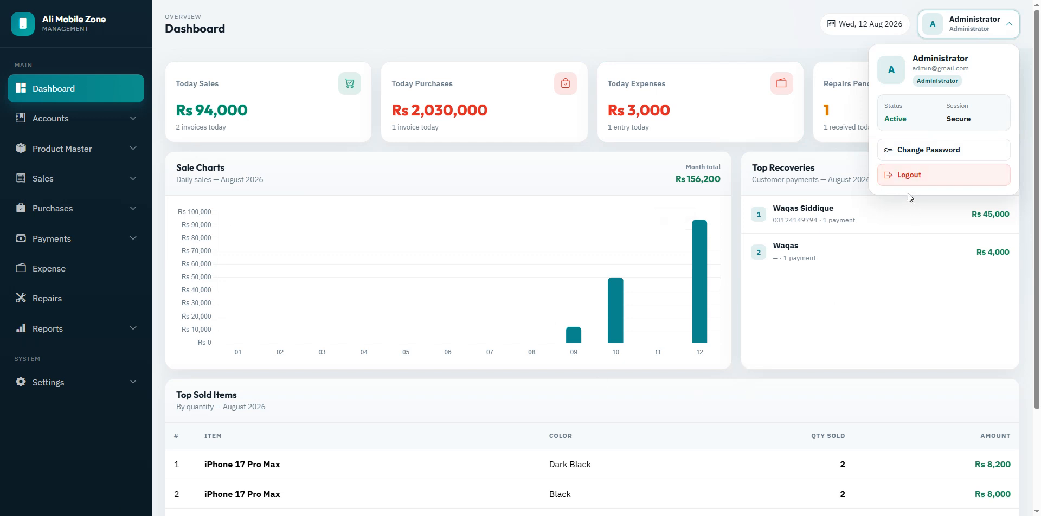
click(908, 174)
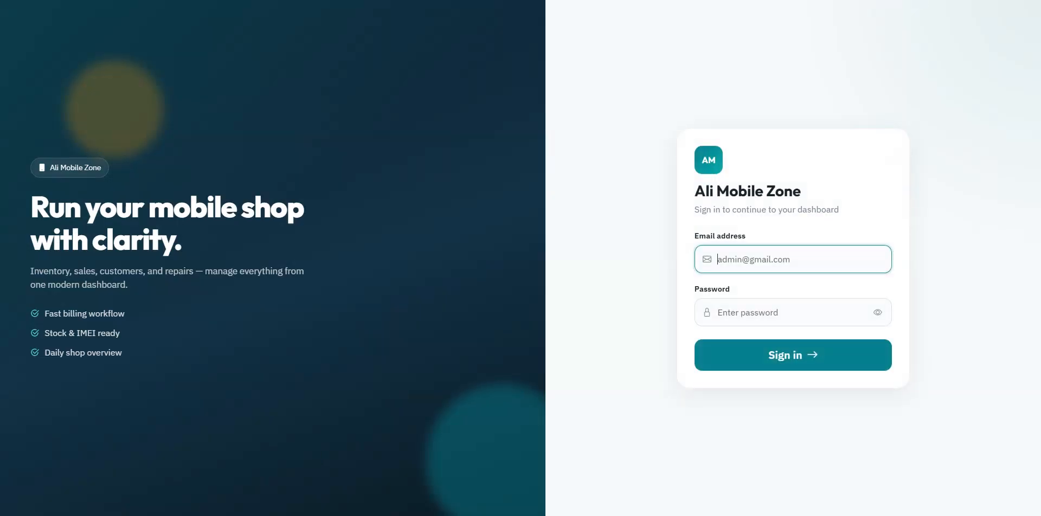